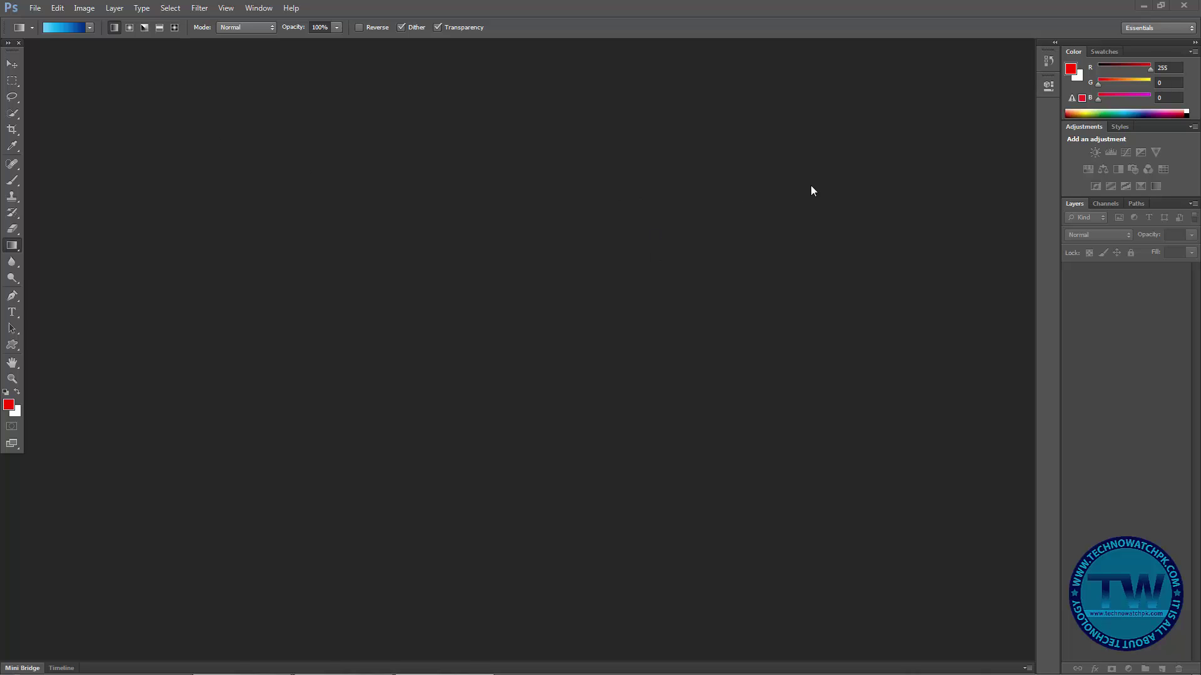
# Step: Create a 1920 × 1080 pixel RGB document with a white background and convert its locked Background into a normal layer
pyautogui.click(36, 9)
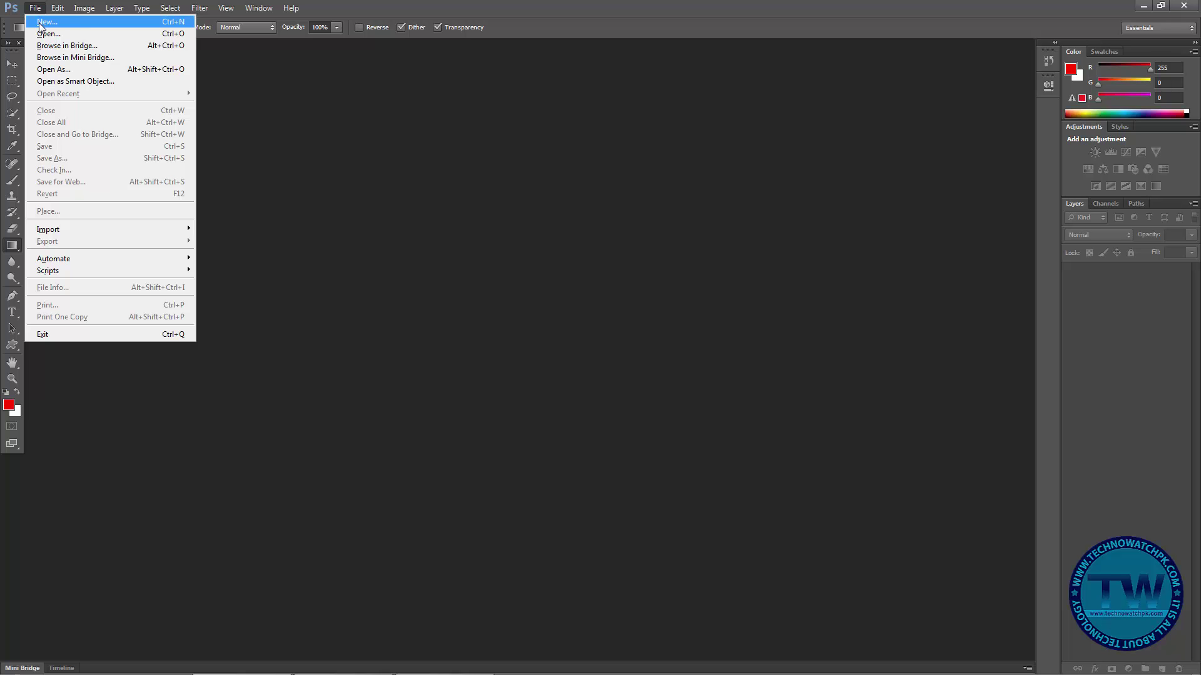
pyautogui.click(39, 22)
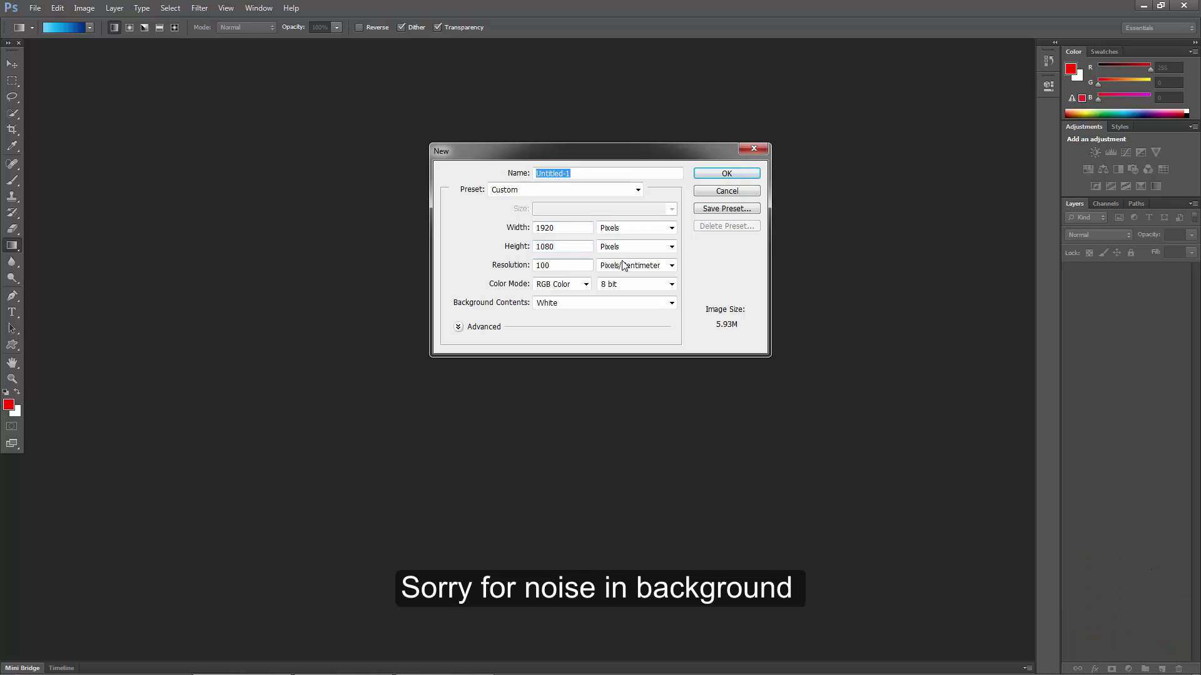
pyautogui.click(727, 174)
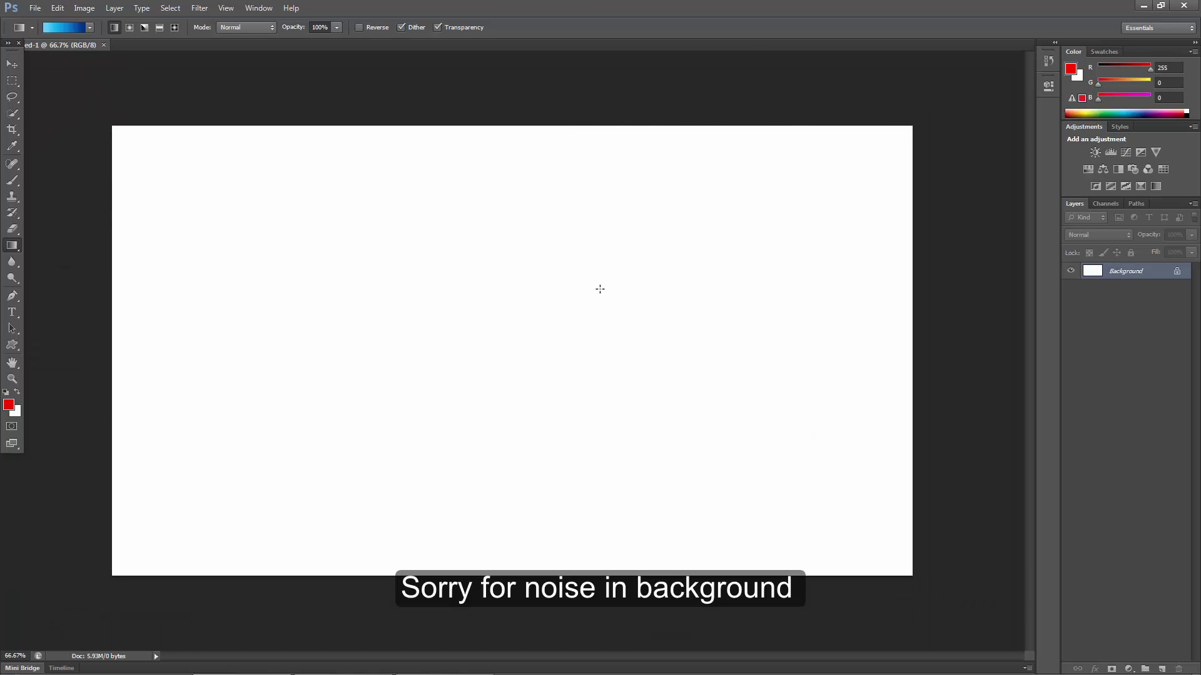
pyautogui.doubleClick(1177, 275)
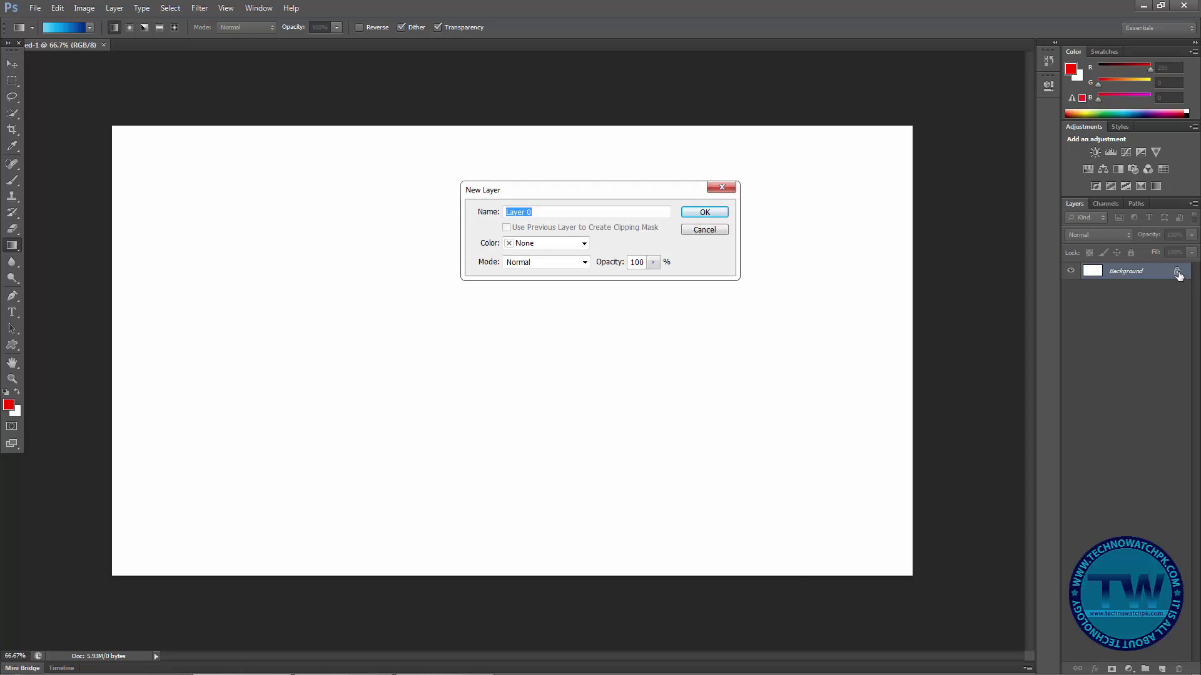
pyautogui.click(705, 213)
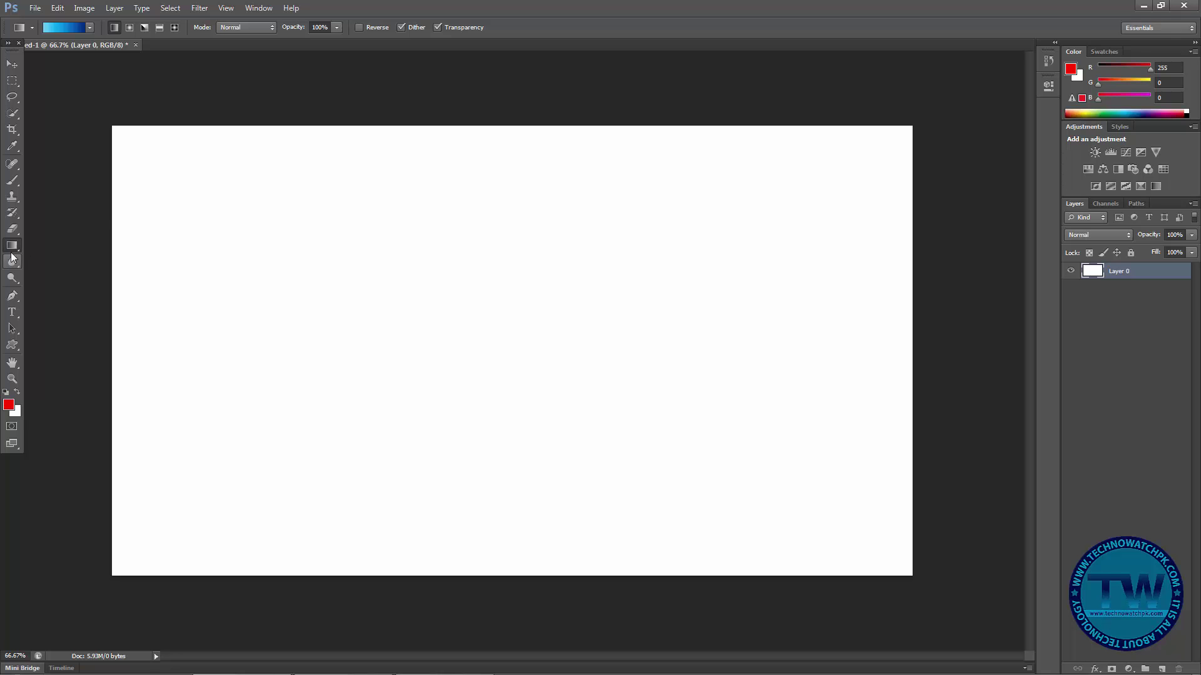
# Step: Fill the layer with the blue linear gradient in several directions, ending with one running from the canvas's top edge to mid-height
pyautogui.moveTo(15, 248); pyautogui.dragTo(78, 247)
pyautogui.moveTo(624, 112); pyautogui.dragTo(603, 377)
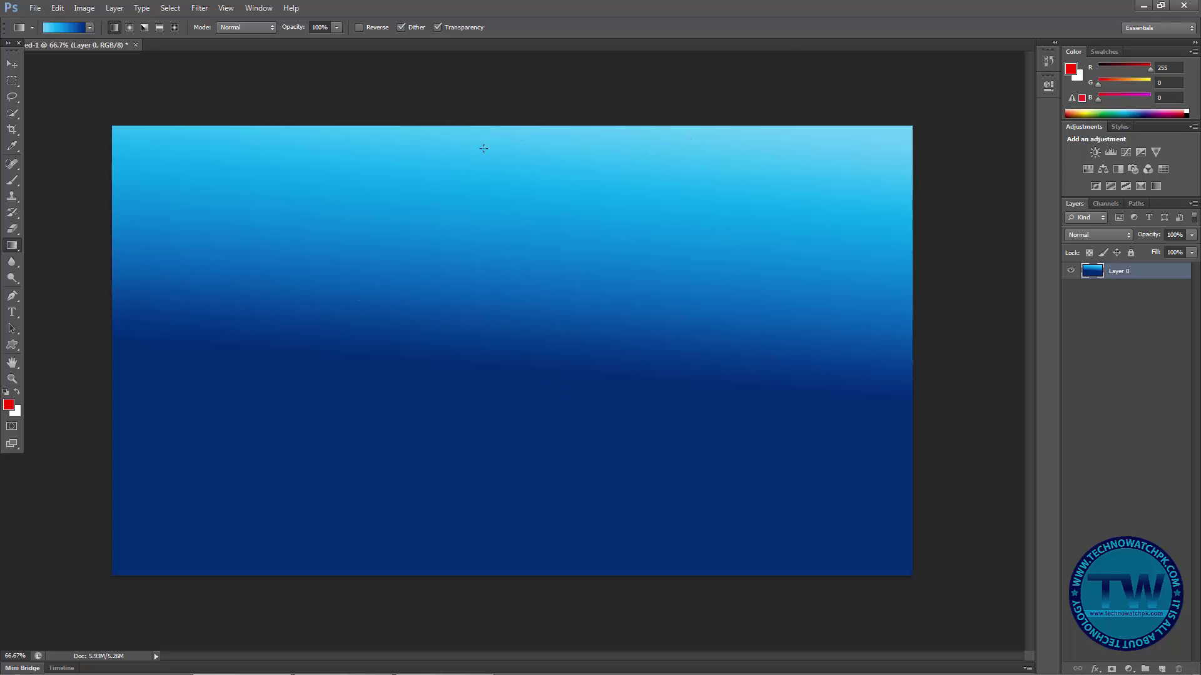
pyautogui.moveTo(478, 301); pyautogui.dragTo(476, 345)
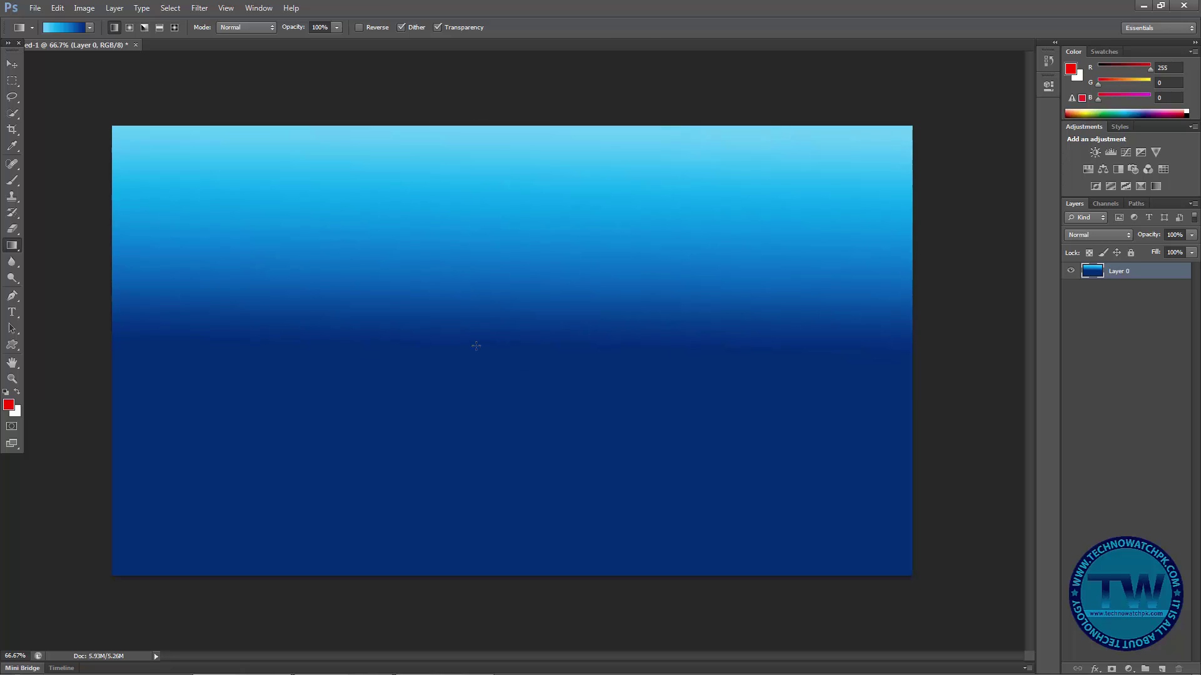
pyautogui.moveTo(912, 126); pyautogui.dragTo(569, 383)
pyautogui.moveTo(107, 127); pyautogui.dragTo(482, 394)
pyautogui.moveTo(496, 626); pyautogui.dragTo(489, 349)
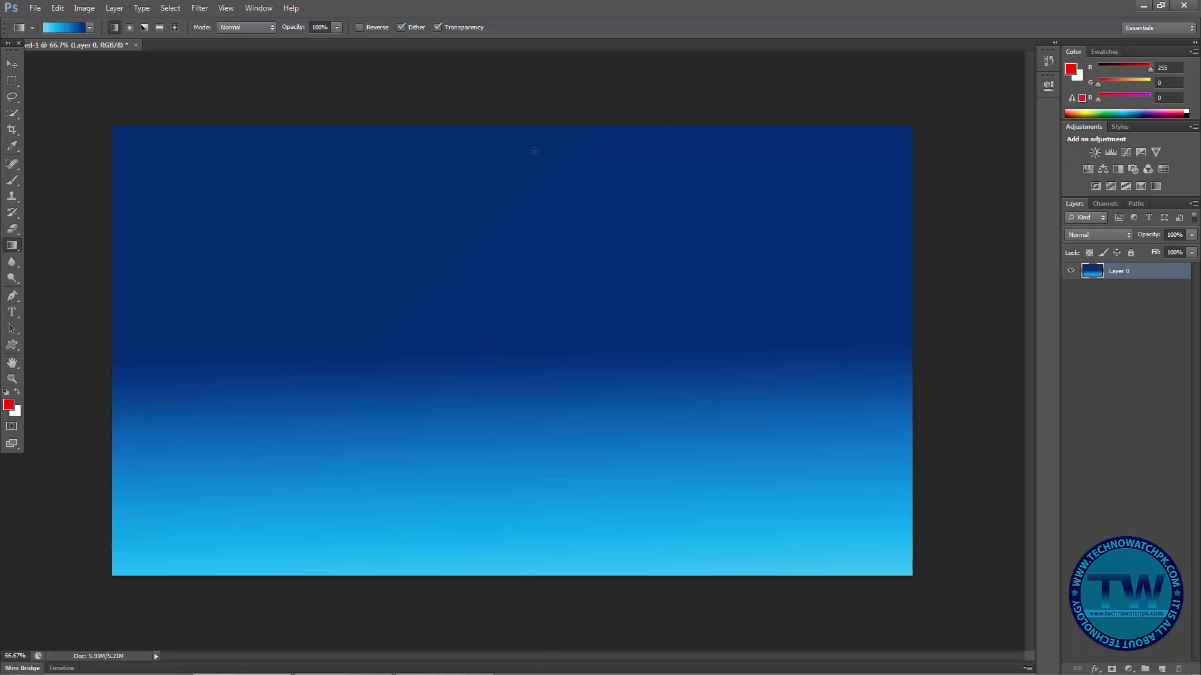
pyautogui.moveTo(493, 118); pyautogui.dragTo(491, 412)
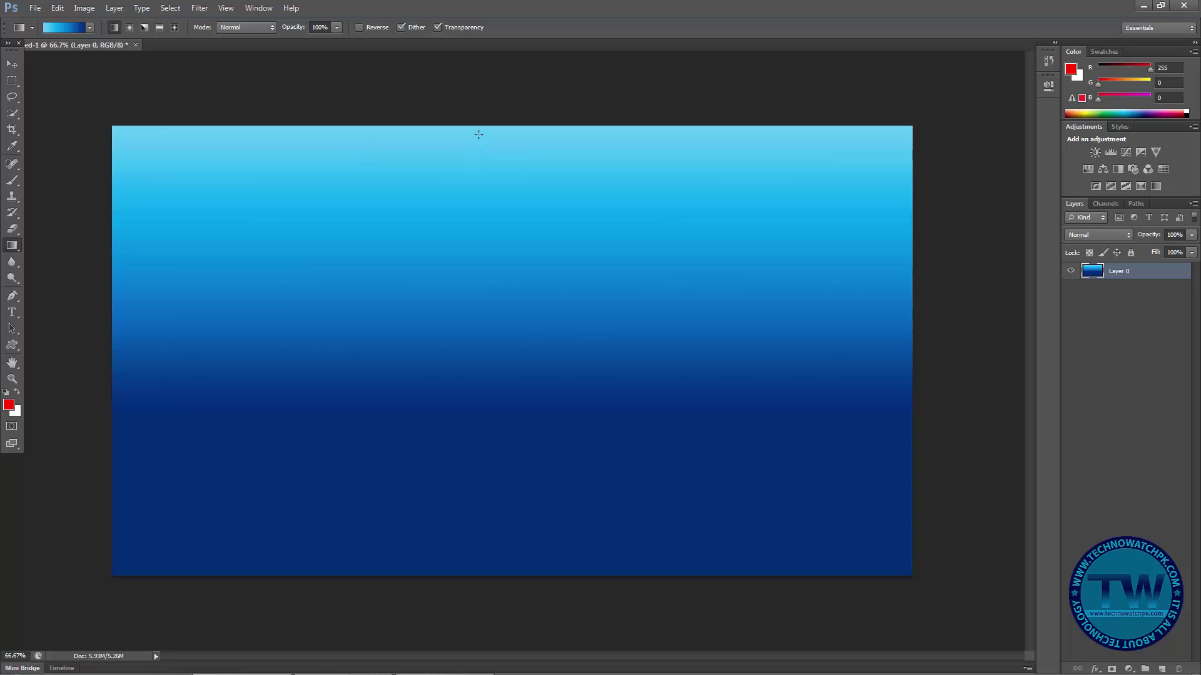
pyautogui.moveTo(479, 119); pyautogui.dragTo(479, 351)
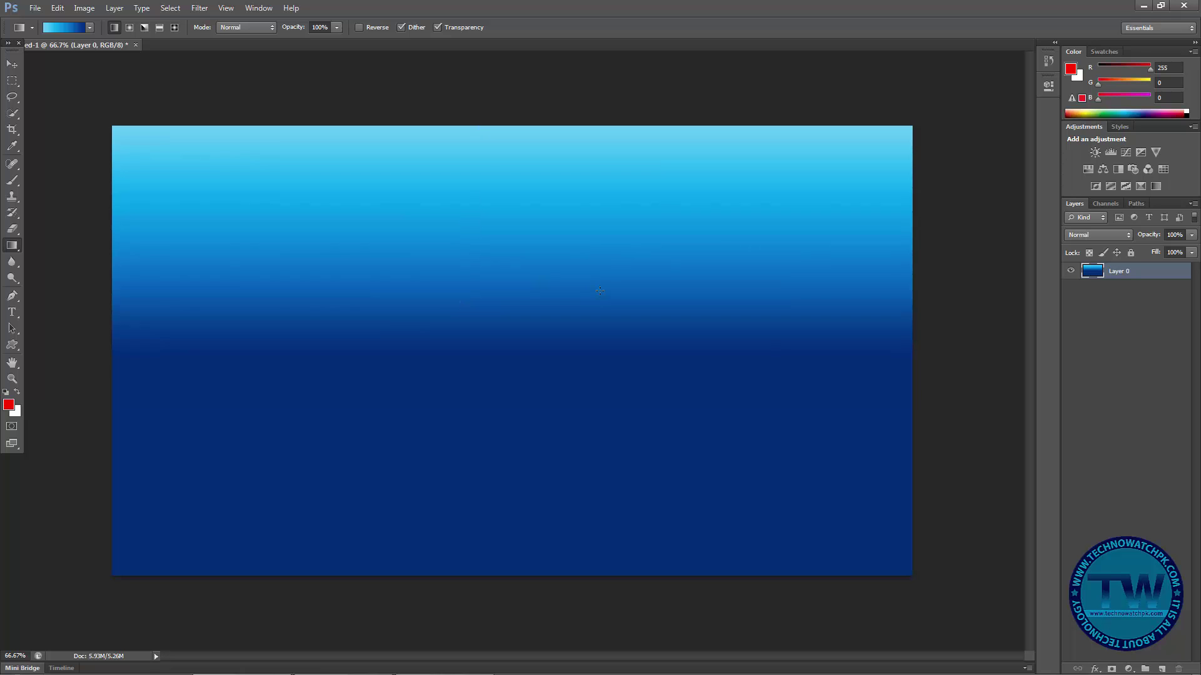
# Step: Fill the layer with radial gradients from different centres, ending with one running from right of centre towards the lower-left corner
pyautogui.click(130, 28)
pyautogui.moveTo(492, 241); pyautogui.dragTo(491, 413)
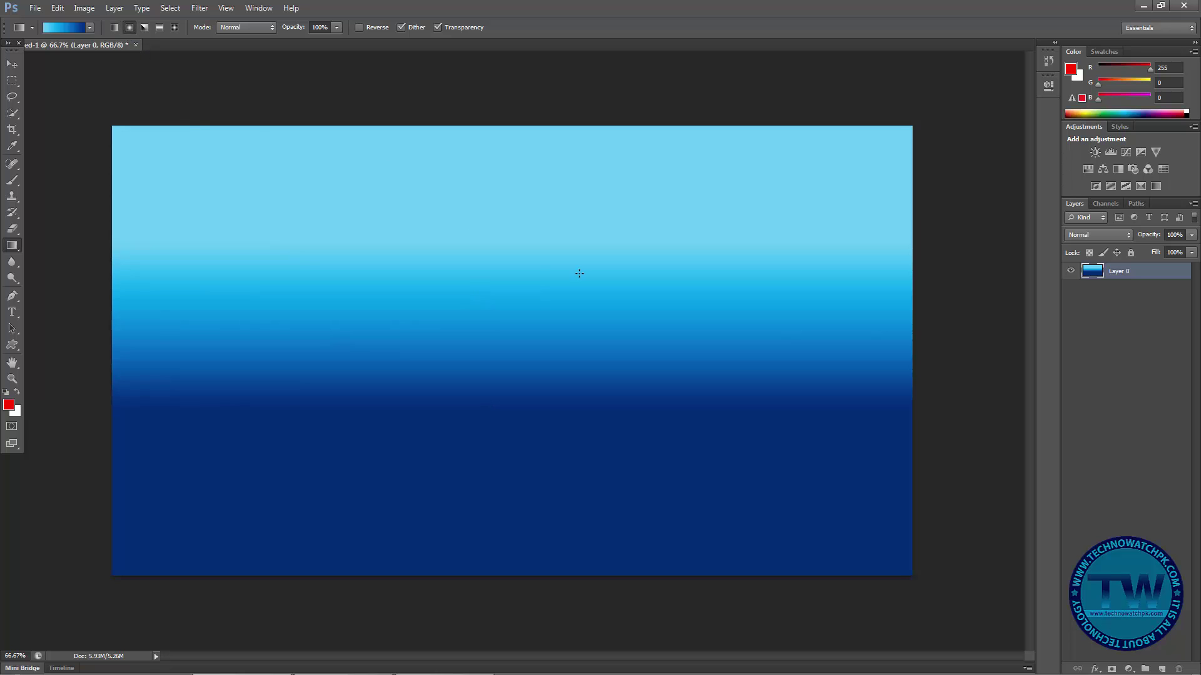
pyautogui.moveTo(491, 215); pyautogui.dragTo(487, 498)
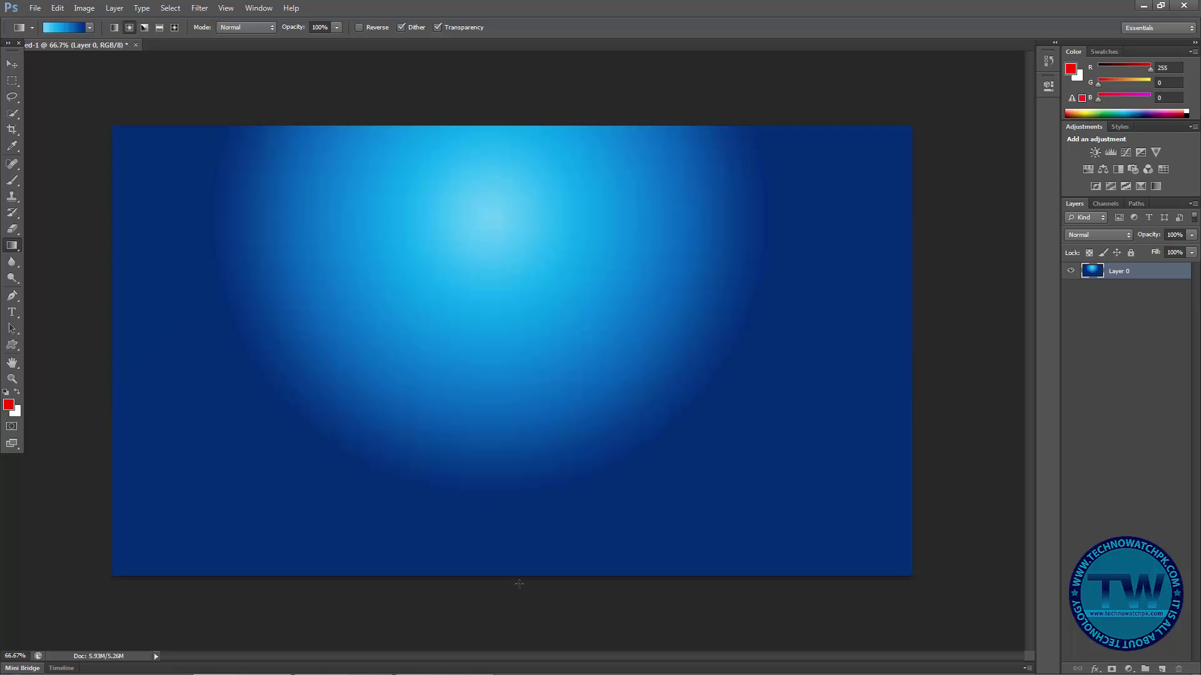
pyautogui.moveTo(531, 310); pyautogui.dragTo(509, 623)
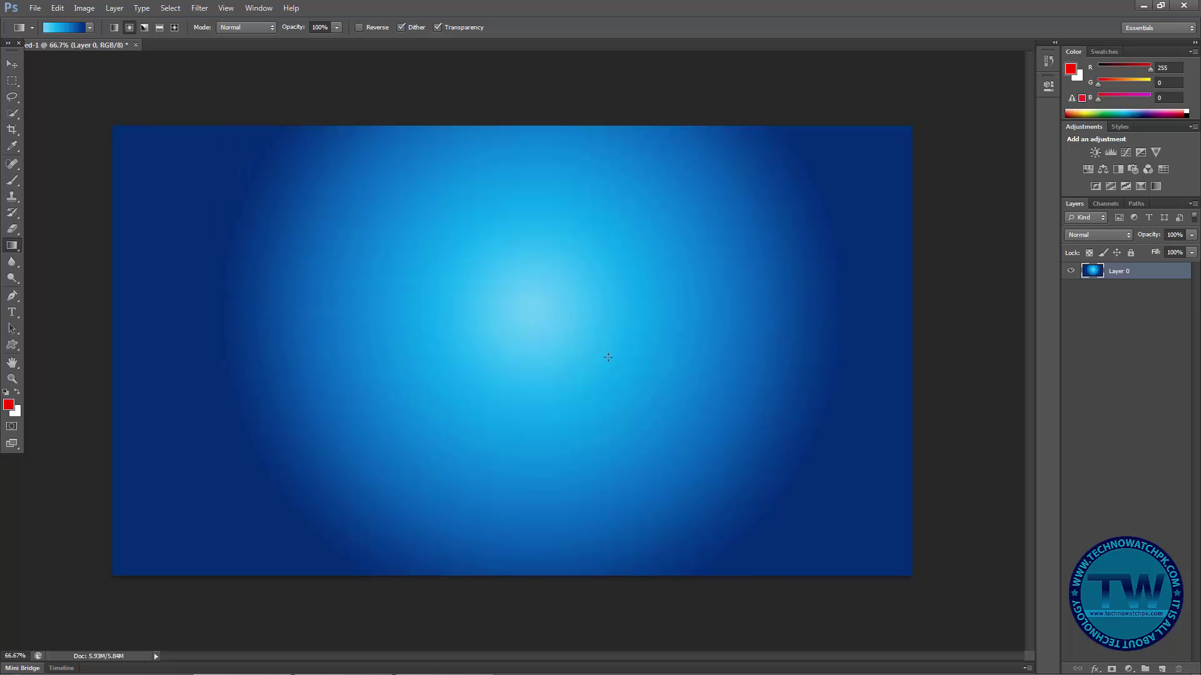
pyautogui.moveTo(676, 300); pyautogui.dragTo(271, 508)
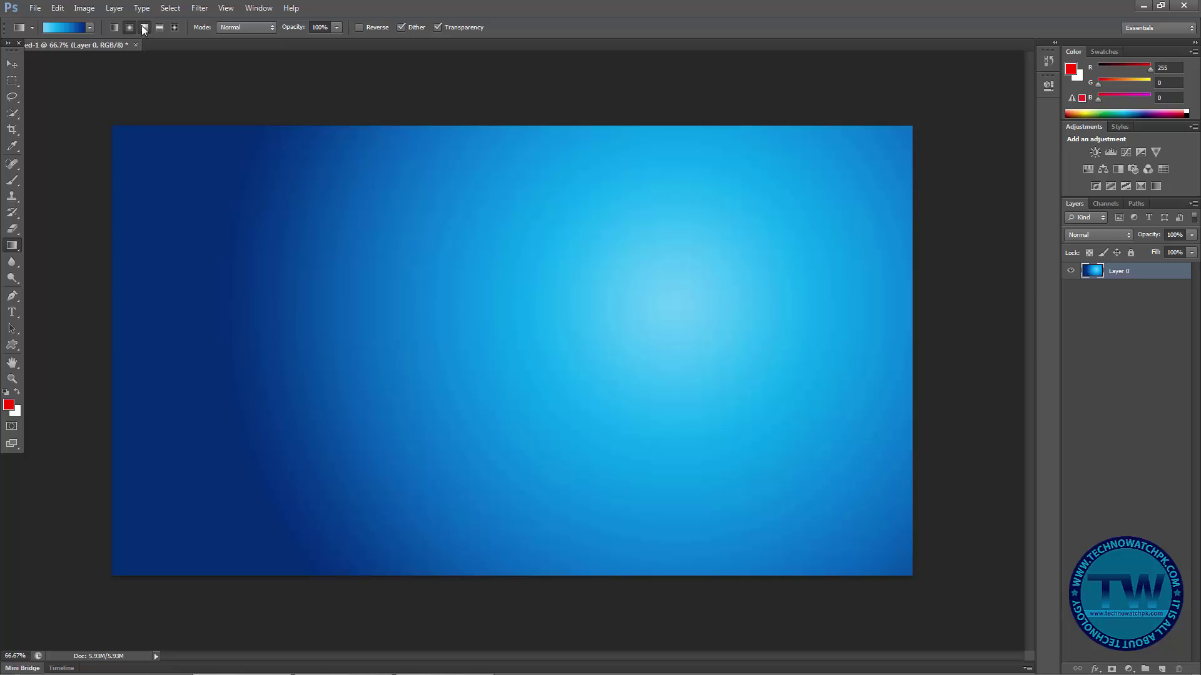
# Step: Fill the layer with an angle gradient and with reflected gradients, the last one running from the canvas's right edge towards the left
pyautogui.click(144, 27)
pyautogui.moveTo(414, 197); pyautogui.dragTo(422, 561)
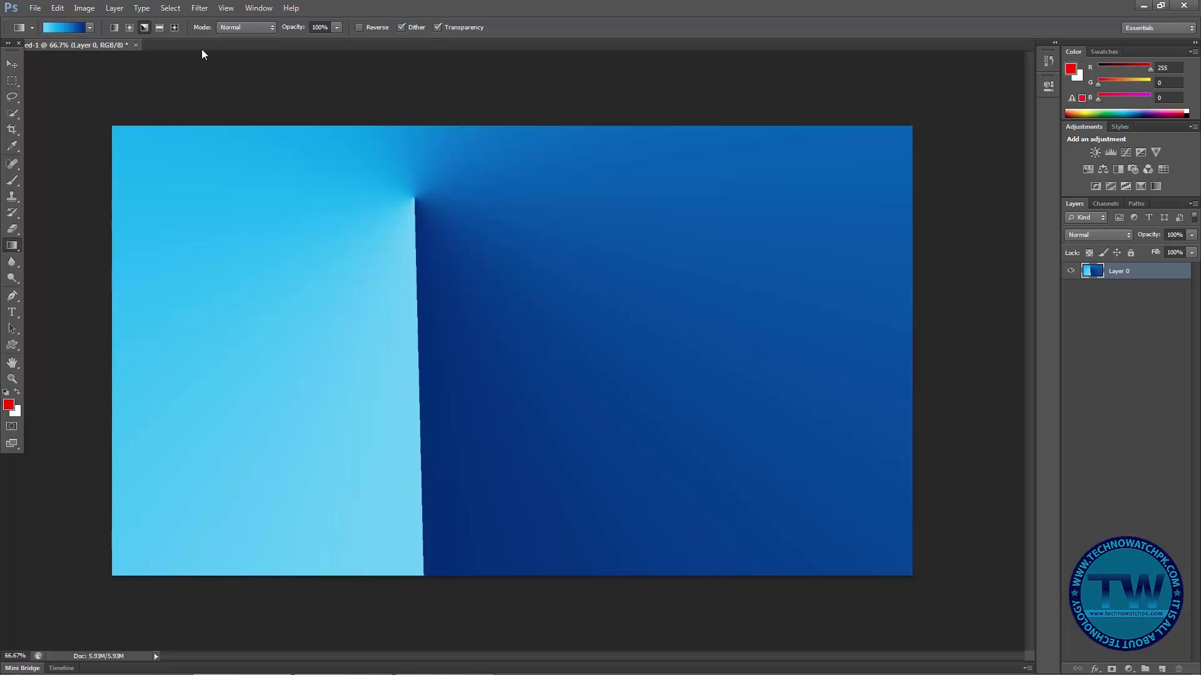
pyautogui.click(160, 28)
pyautogui.moveTo(555, 214); pyautogui.dragTo(556, 471)
pyautogui.moveTo(926, 308); pyautogui.dragTo(321, 354)
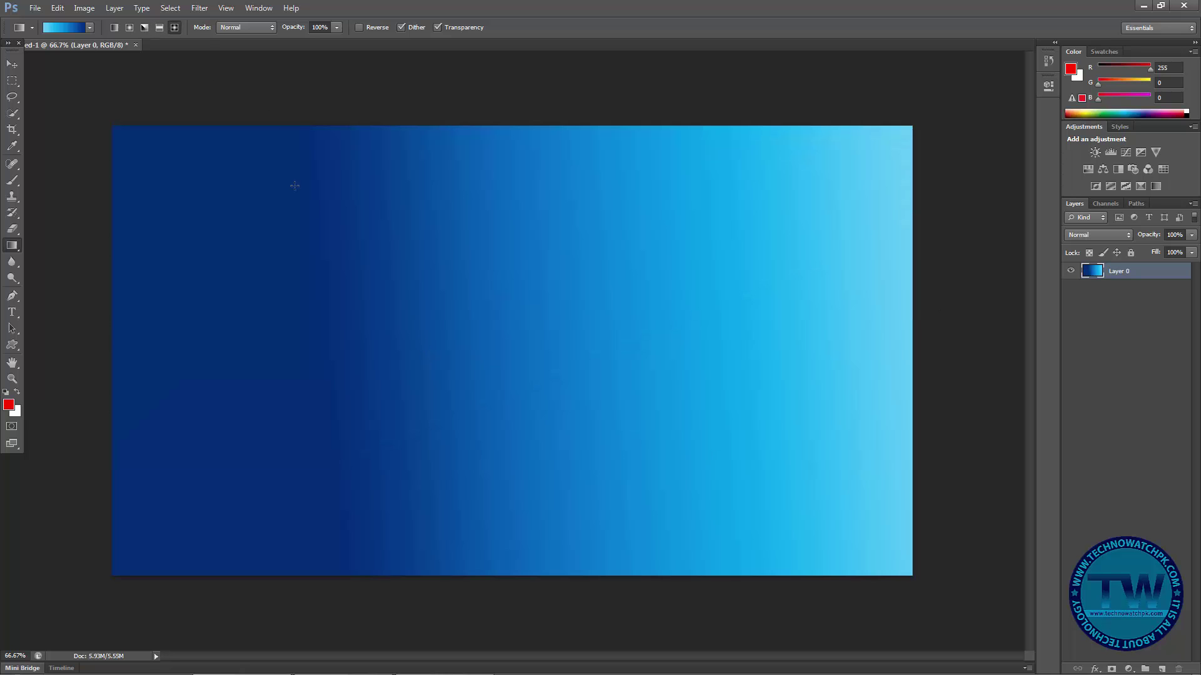
# Step: Draw diamond gradients of various sizes on the layer, ending with a large one centred in the canvas's upper-left part
pyautogui.moveTo(290, 226); pyautogui.dragTo(420, 466)
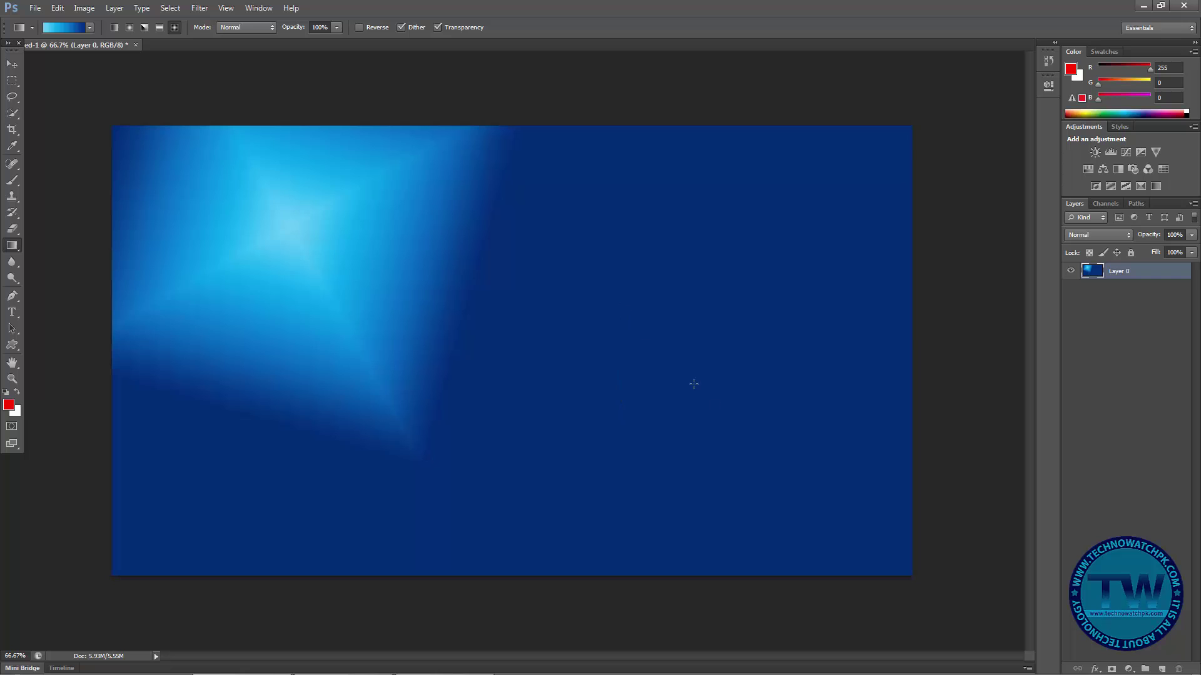
pyautogui.moveTo(617, 416); pyautogui.dragTo(729, 442)
pyautogui.moveTo(772, 361); pyautogui.dragTo(759, 263)
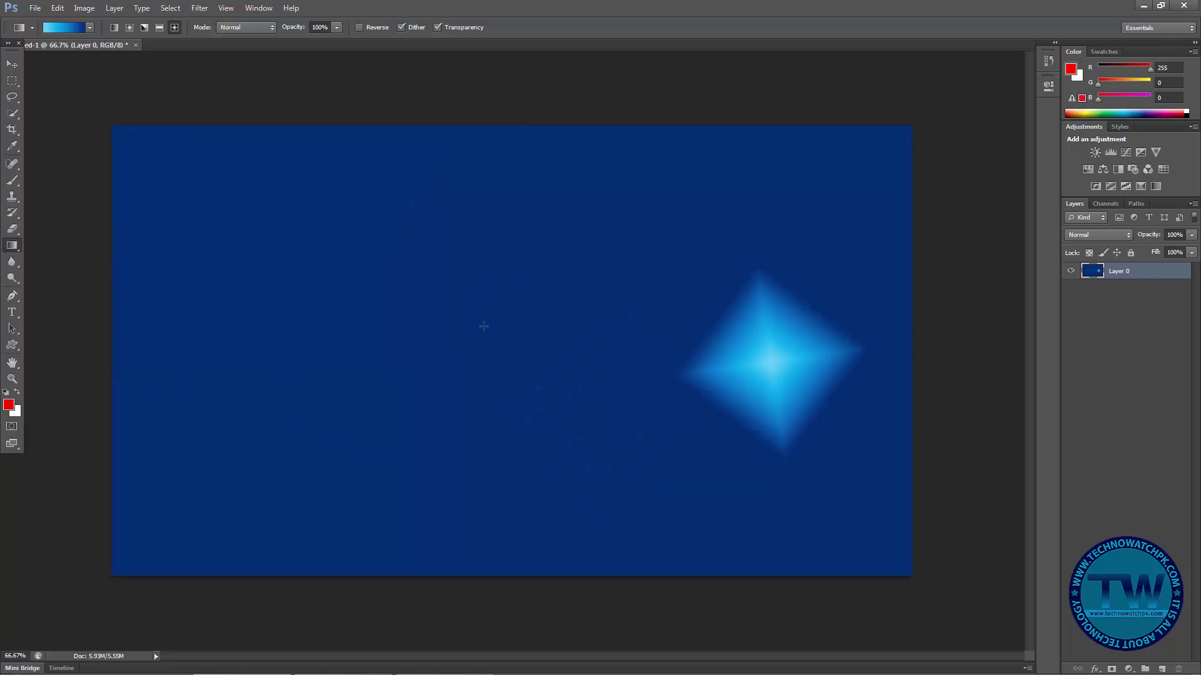
pyautogui.moveTo(333, 282); pyautogui.dragTo(479, 445)
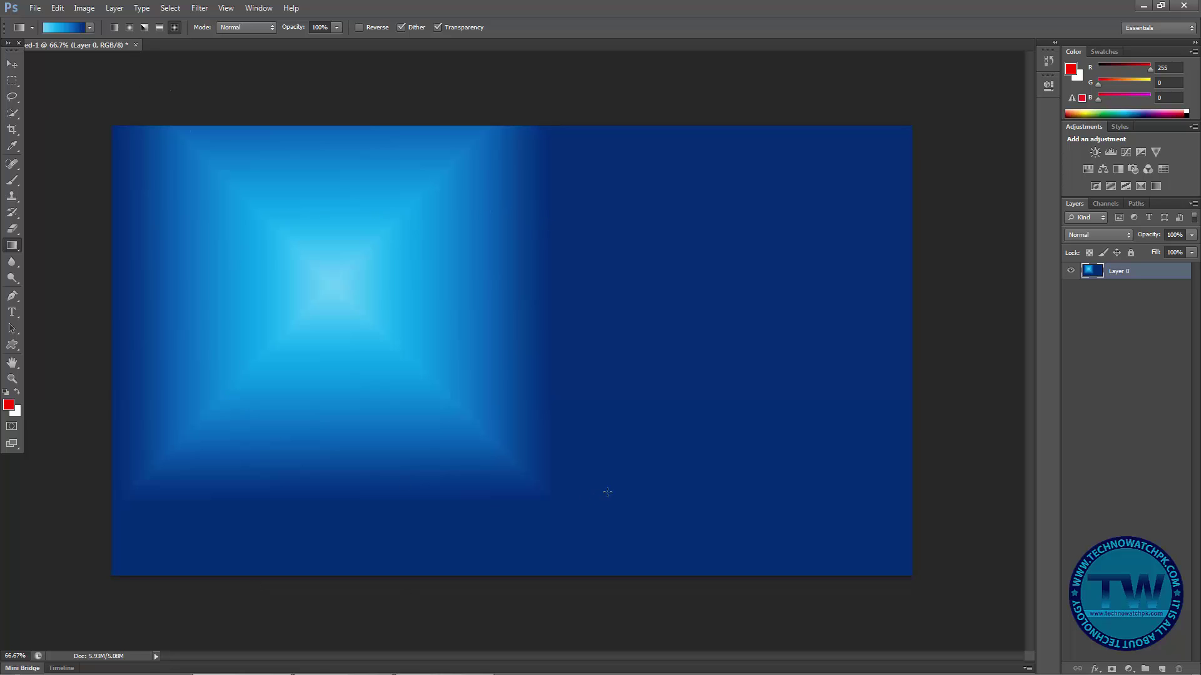
# Step: Open the Gradient Editor and look through the available gradient presets
pyautogui.click(60, 27)
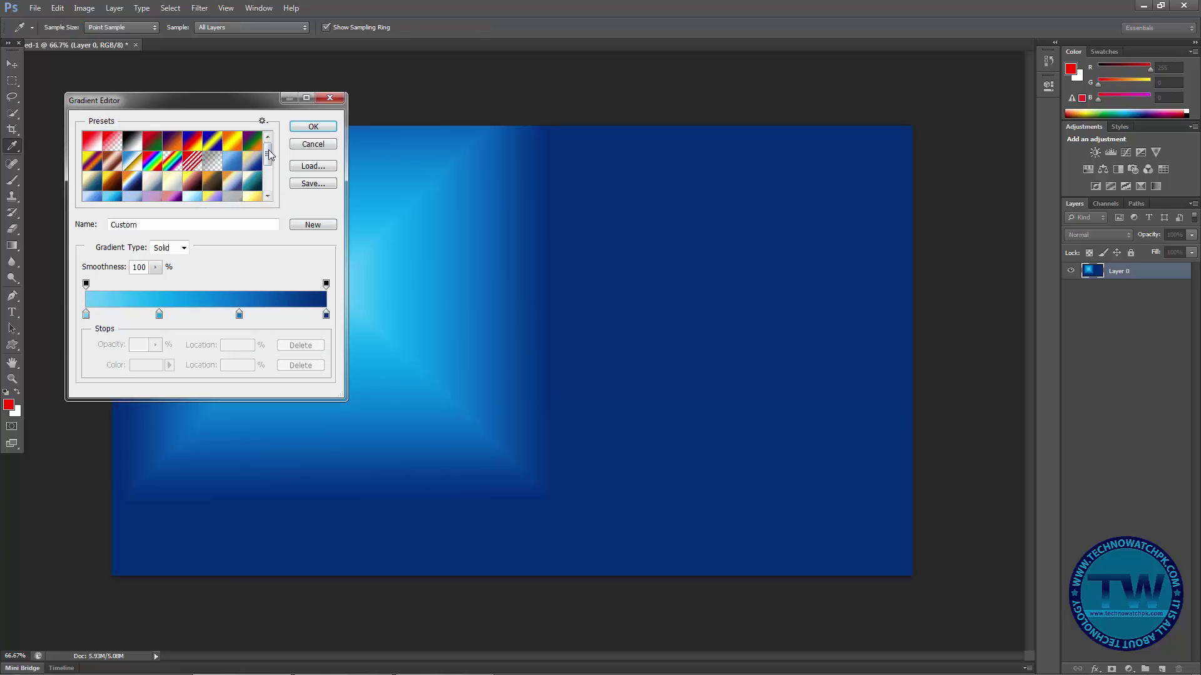
pyautogui.moveTo(269, 155); pyautogui.dragTo(194, 157)
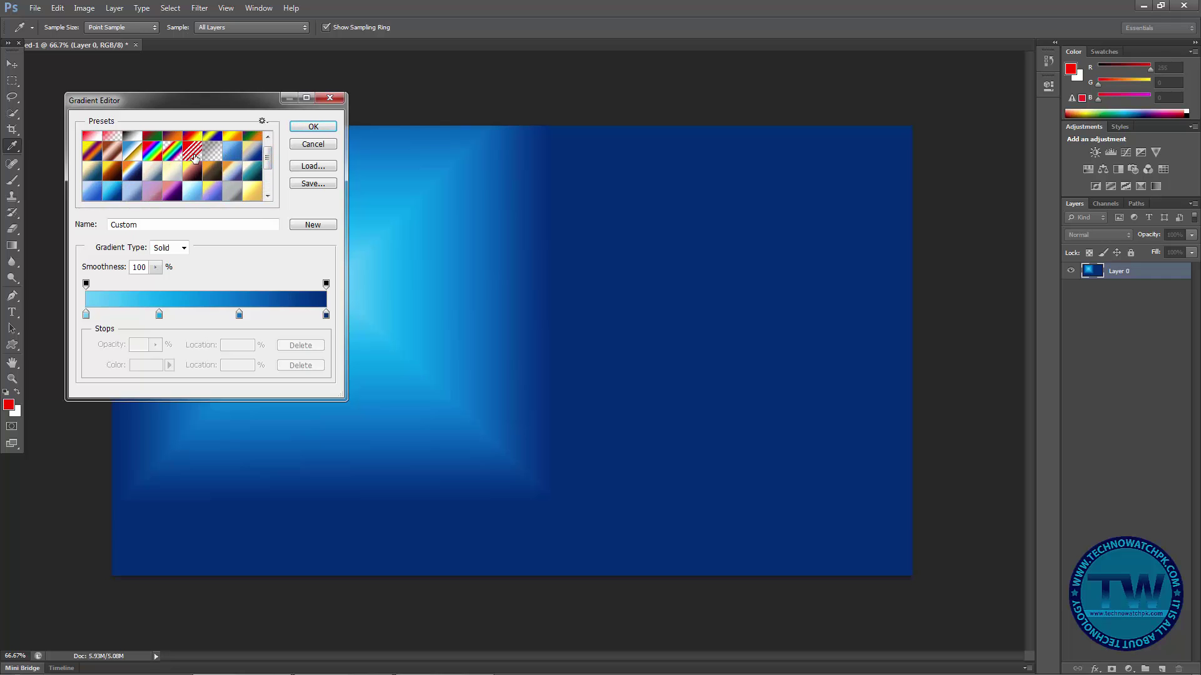
pyautogui.scroll(-3, 195, 158)
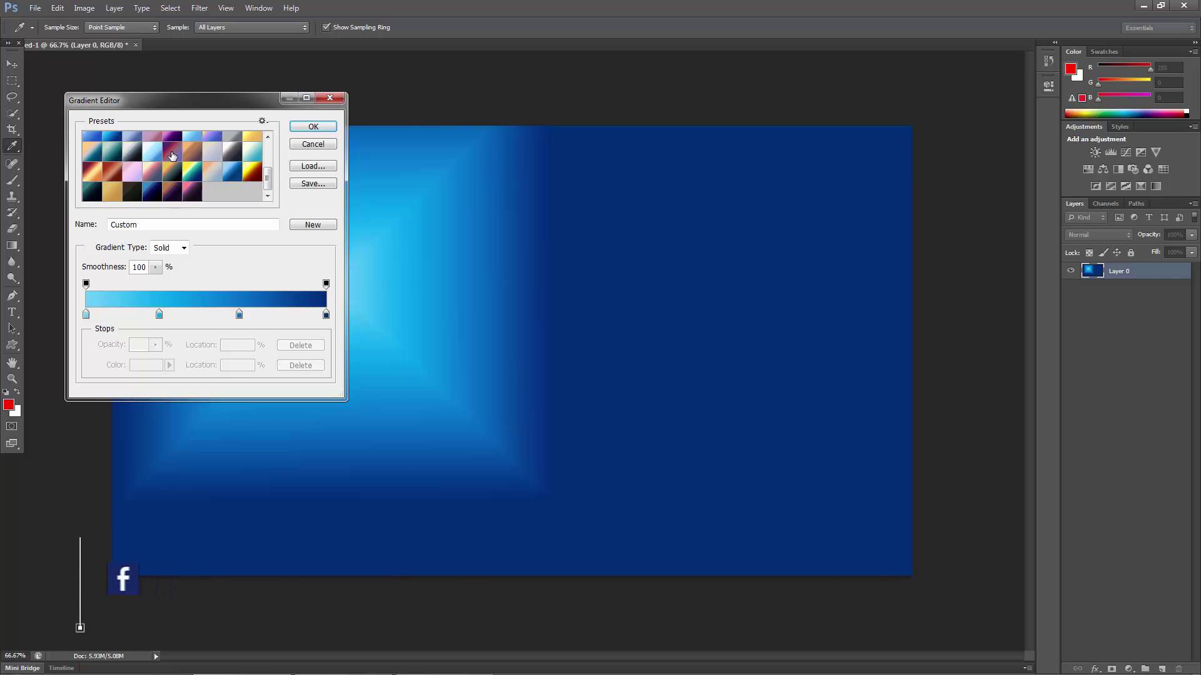
pyautogui.scroll(2, 191, 164)
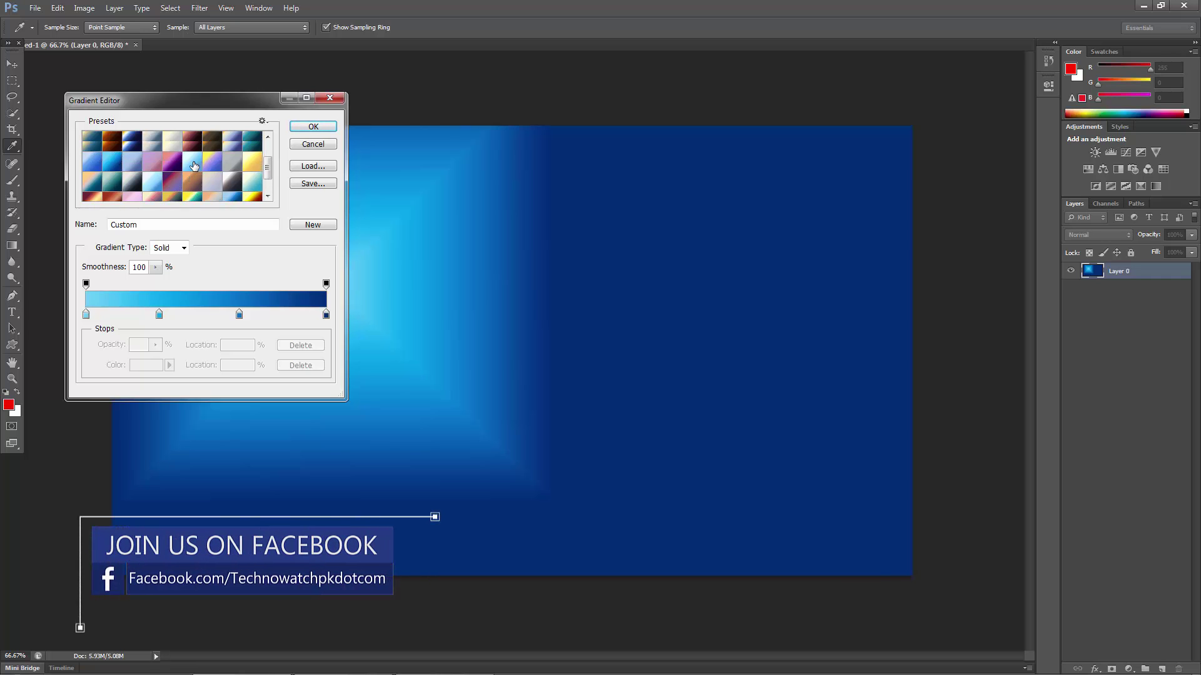
pyautogui.scroll(-2, 194, 165)
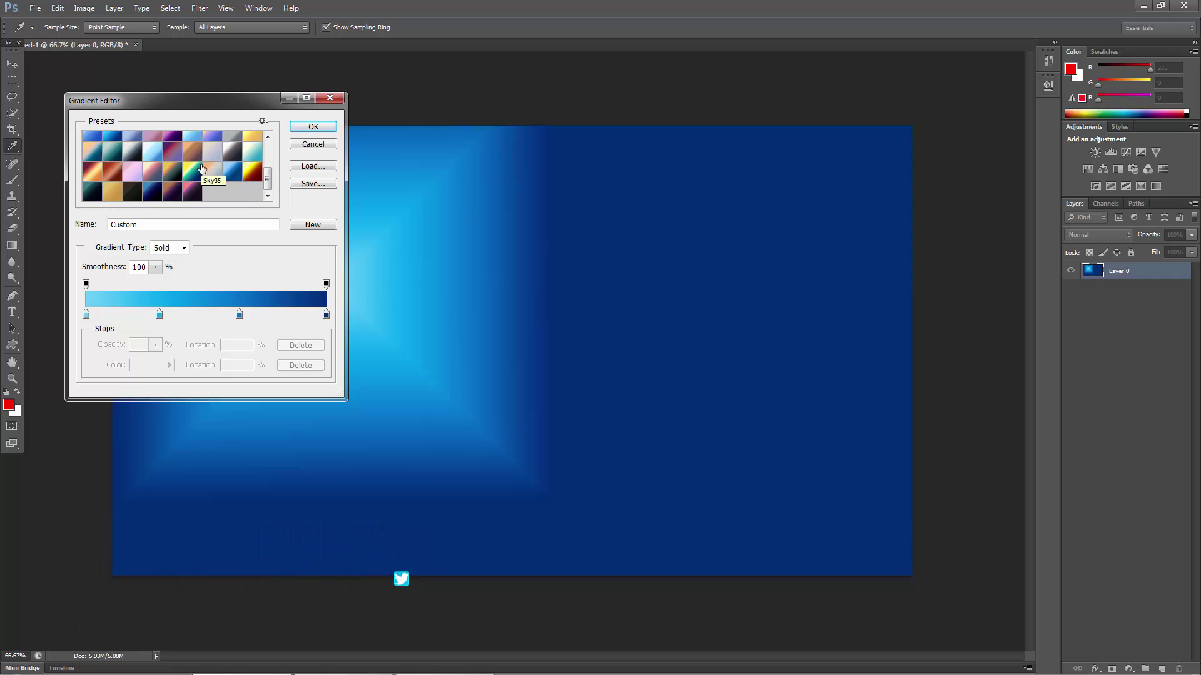
pyautogui.scroll(2, 216, 175)
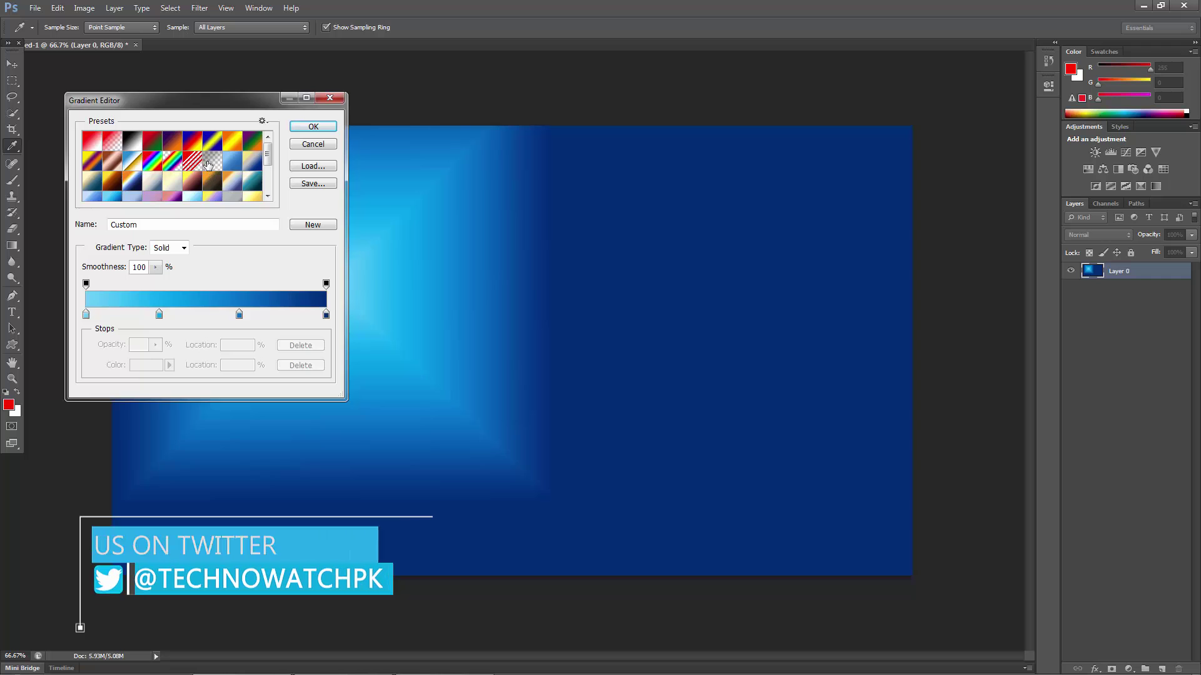
pyautogui.scroll(1, 206, 162)
pyautogui.scroll(1, 193, 172)
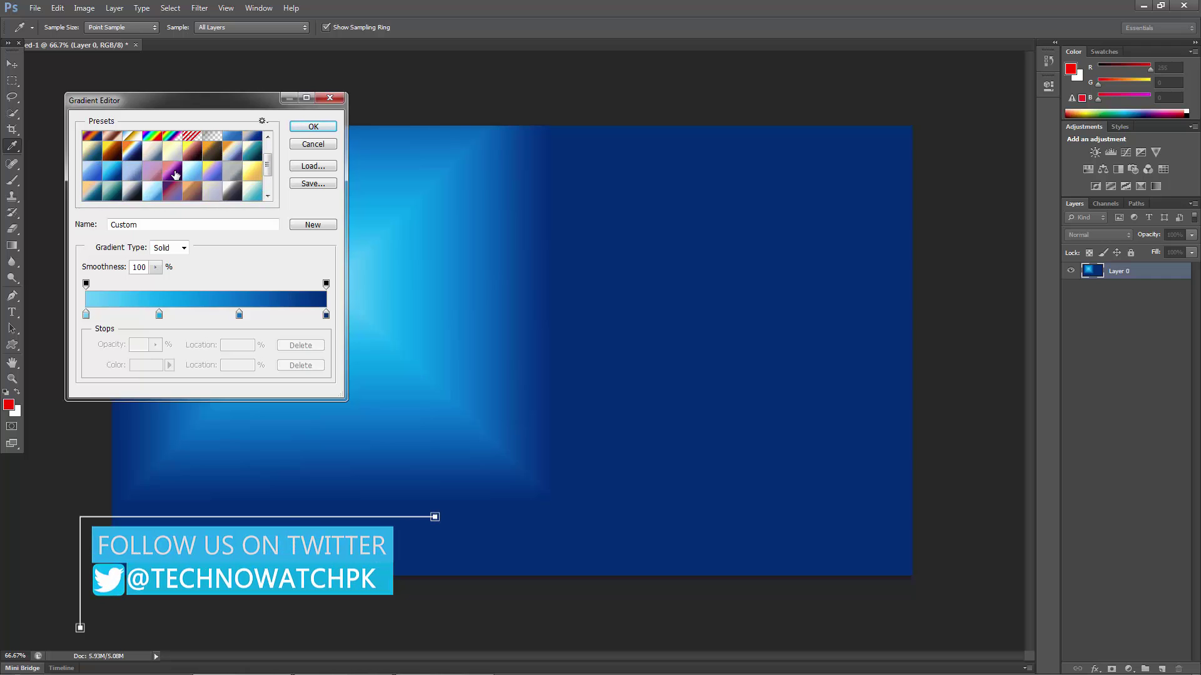
pyautogui.scroll(-2, 197, 159)
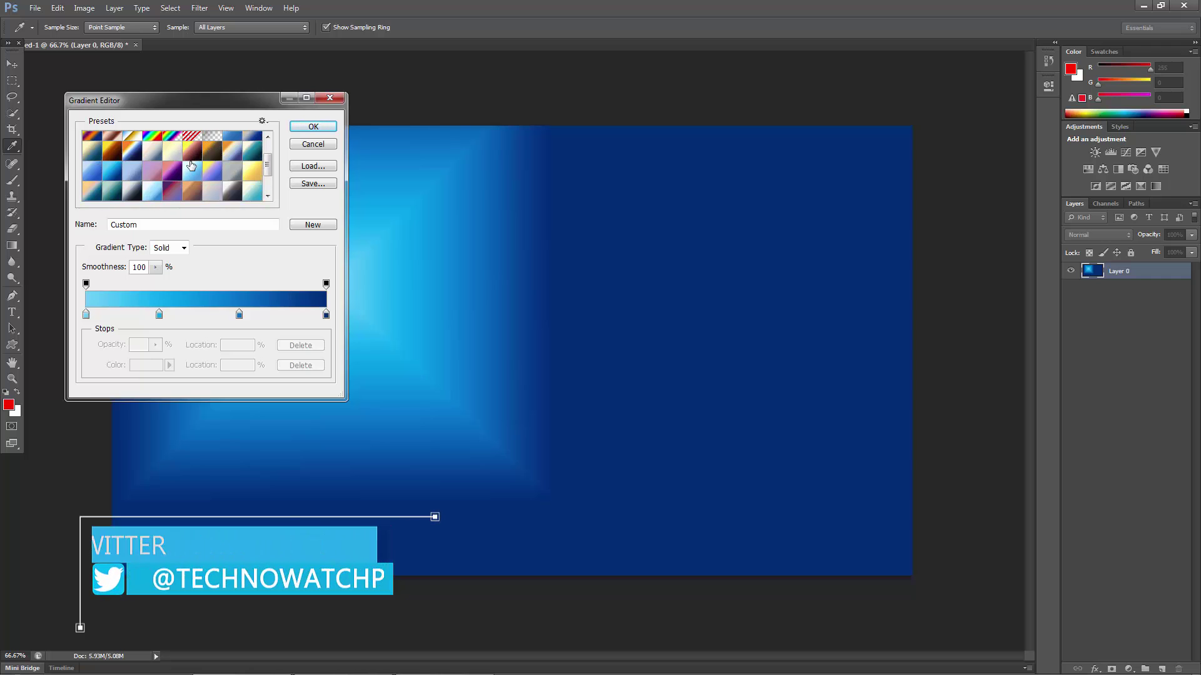
pyautogui.scroll(1, 200, 149)
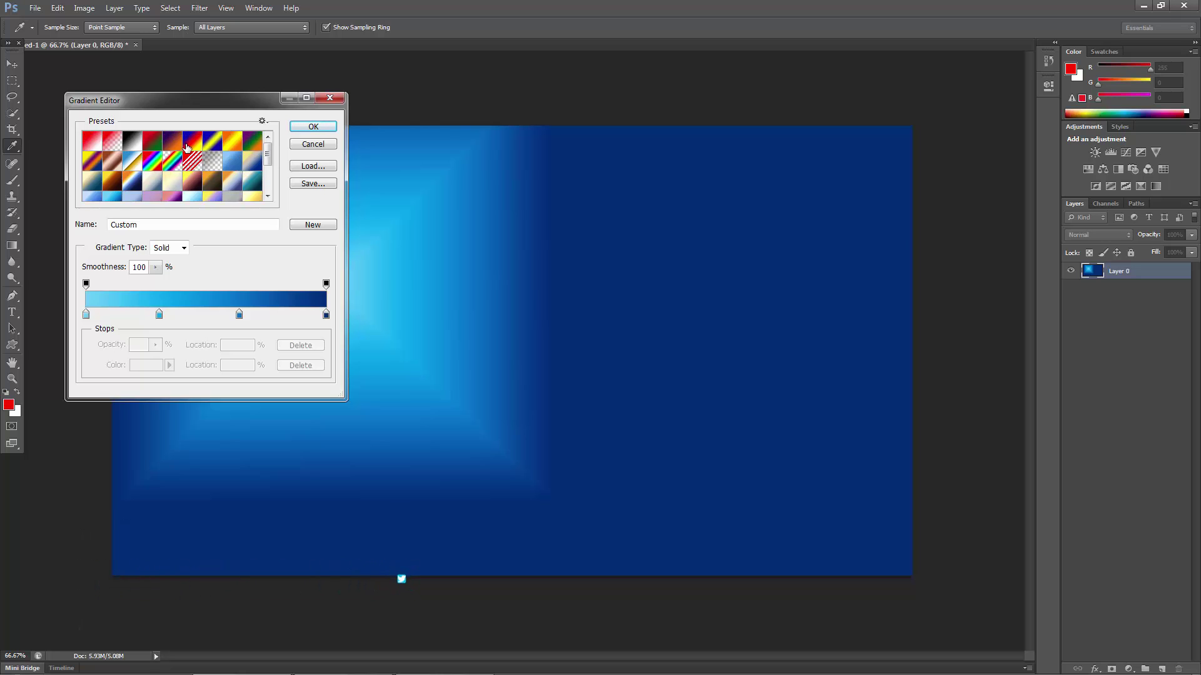
# Step: Load the Red, Green preset and recolor its starting color stop to violet-blue 4946d0
pyautogui.click(154, 144)
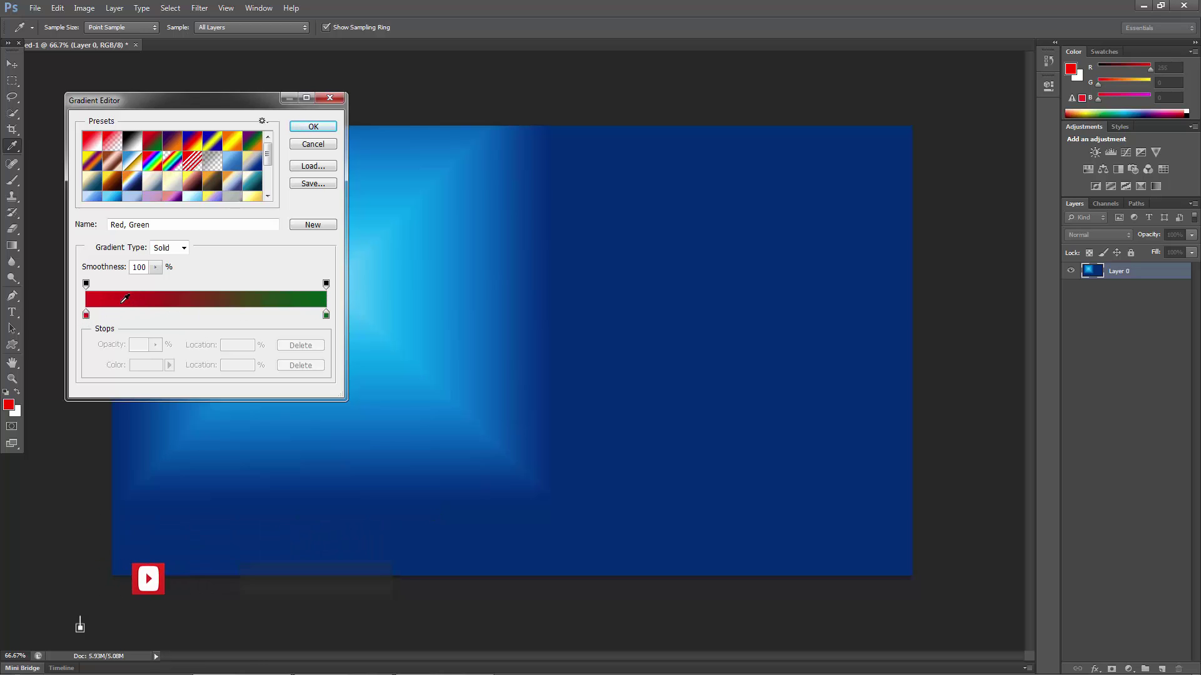
pyautogui.click(86, 314)
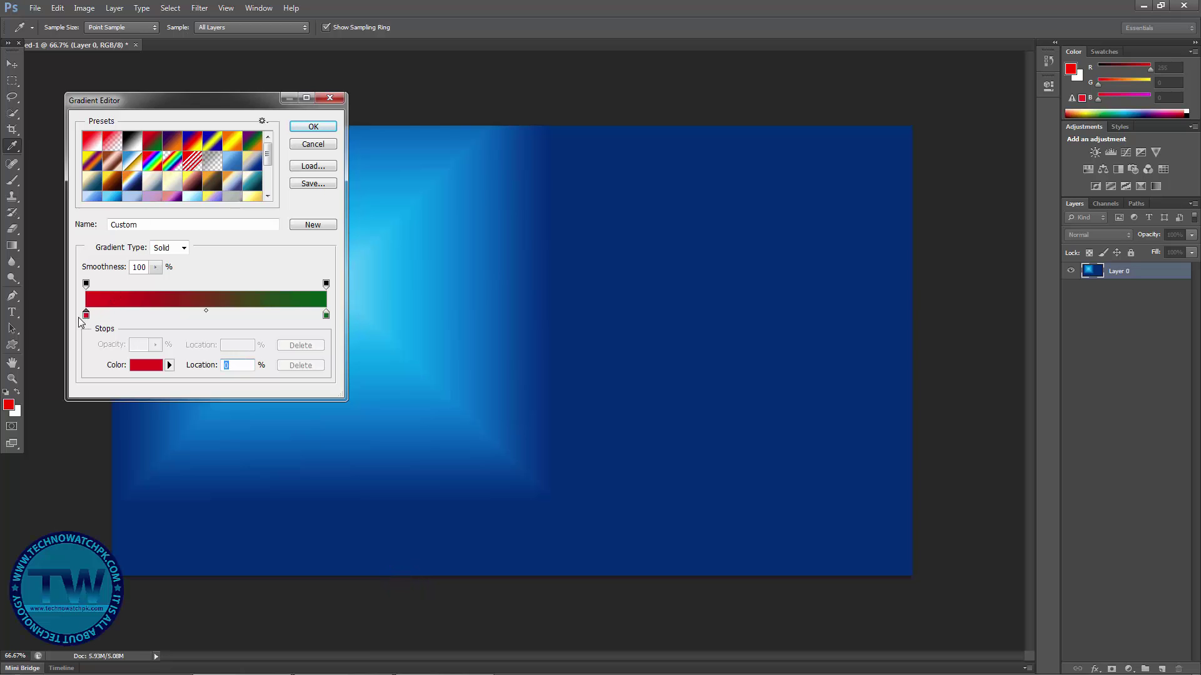
pyautogui.click(147, 366)
pyautogui.moveTo(520, 279); pyautogui.dragTo(606, 234)
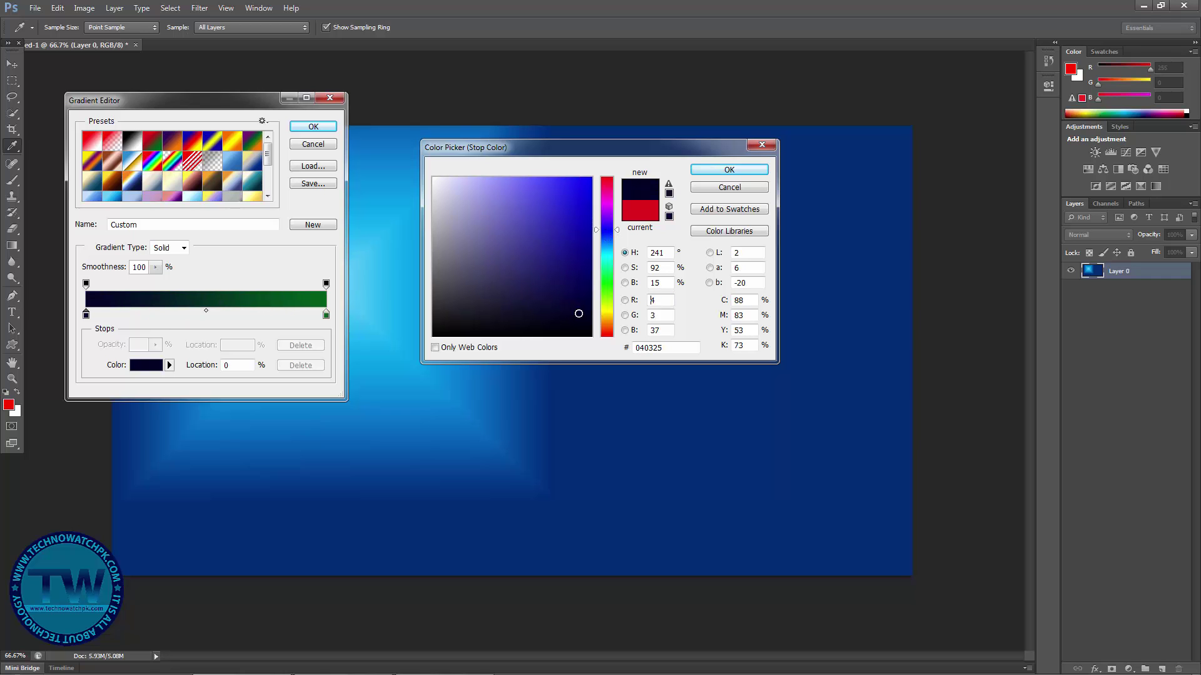
pyautogui.moveTo(580, 309); pyautogui.dragTo(538, 207)
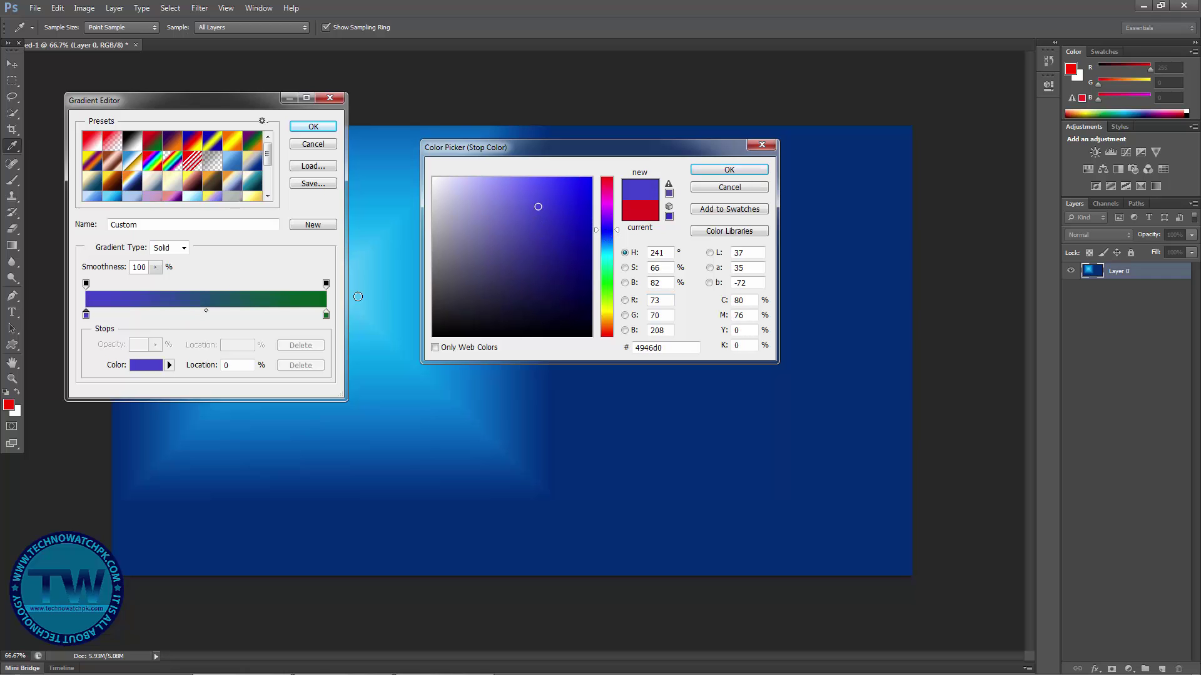
pyautogui.click(719, 172)
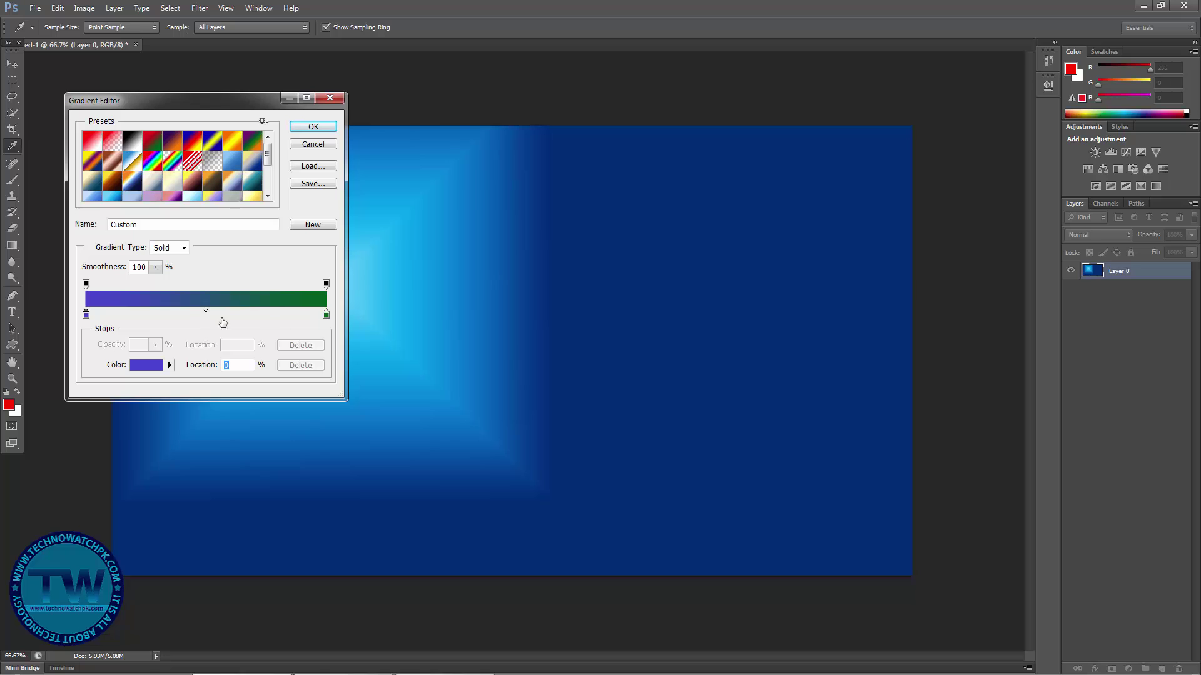
# Step: Recolor the gradient's ending color stop to blue 0b4cb6
pyautogui.click(326, 316)
pyautogui.click(144, 368)
pyautogui.moveTo(610, 259); pyautogui.dragTo(606, 212)
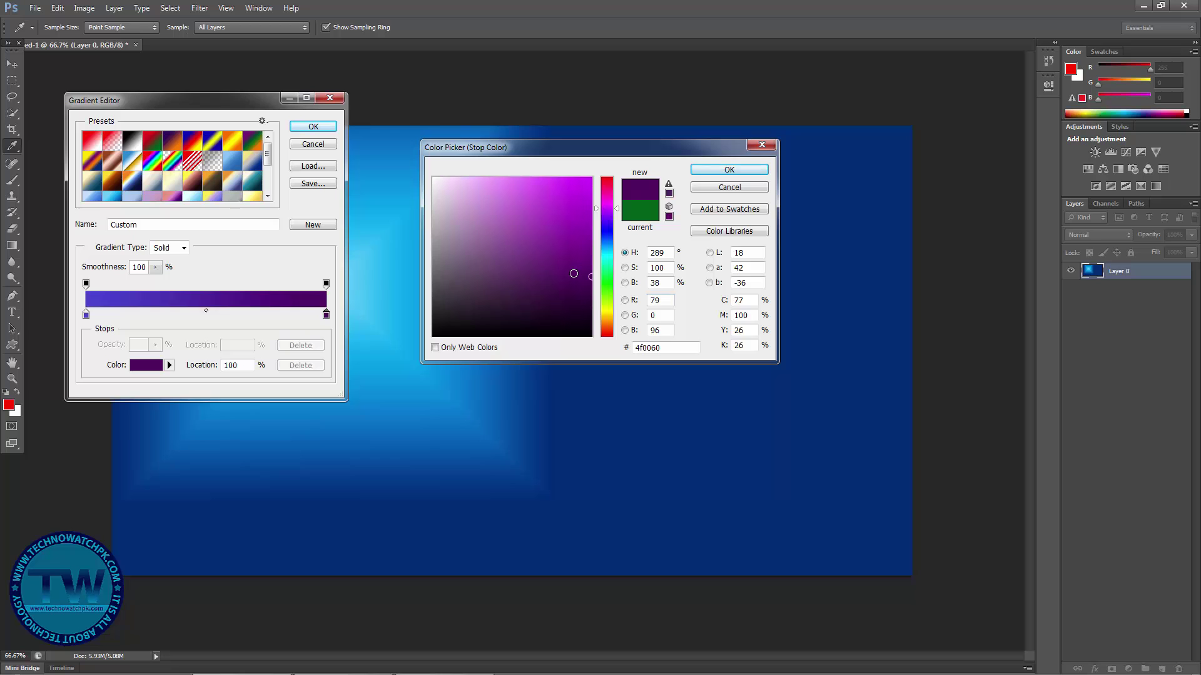
pyautogui.moveTo(573, 273)
pyautogui.mouseDown()
pyautogui.moveTo(582, 184)
pyautogui.moveTo(563, 308)
pyautogui.mouseUp()
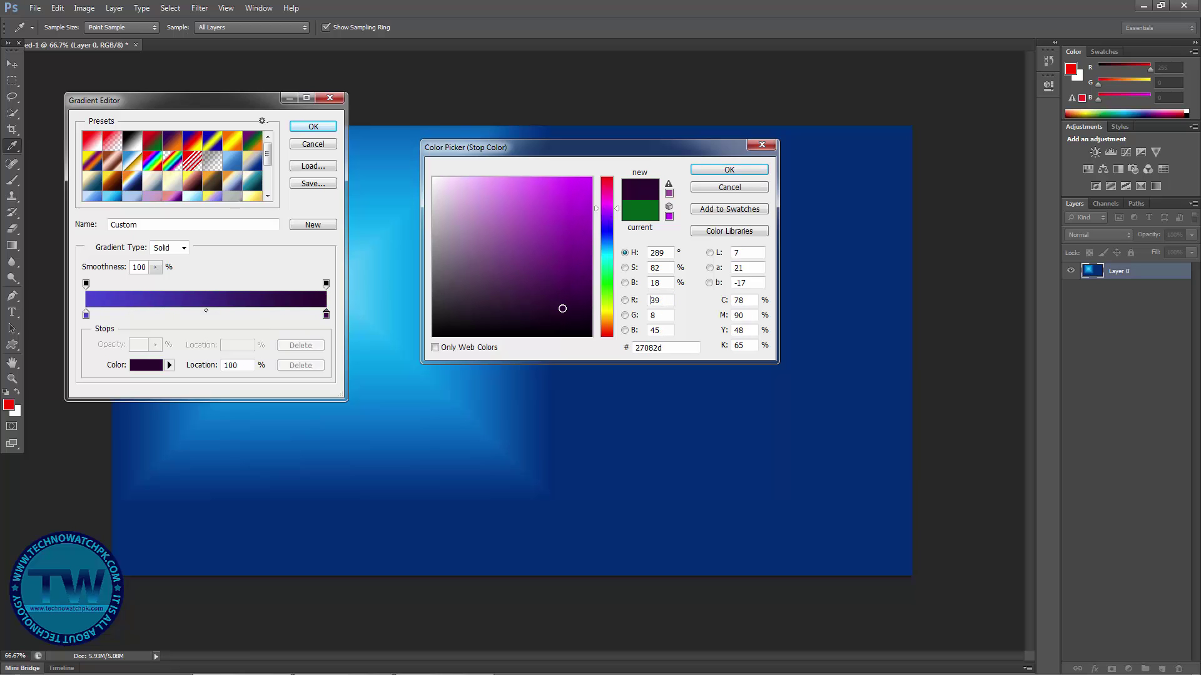
pyautogui.click(605, 240)
pyautogui.moveTo(563, 228)
pyautogui.mouseDown()
pyautogui.moveTo(585, 195)
pyautogui.moveTo(582, 224)
pyautogui.mouseUp()
pyautogui.click(730, 169)
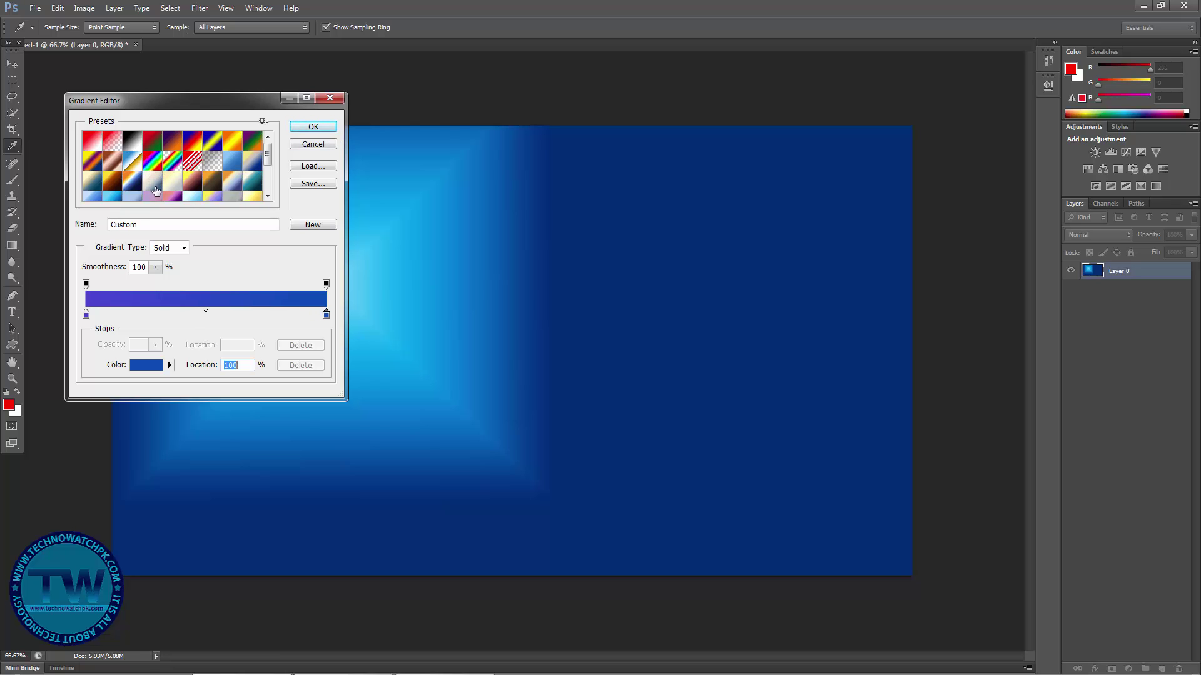
# Step: Add two color stops at 35% and 57% along the gradient and recolor the 57% stop to soft green 86b66a
pyautogui.click(171, 314)
pyautogui.click(224, 314)
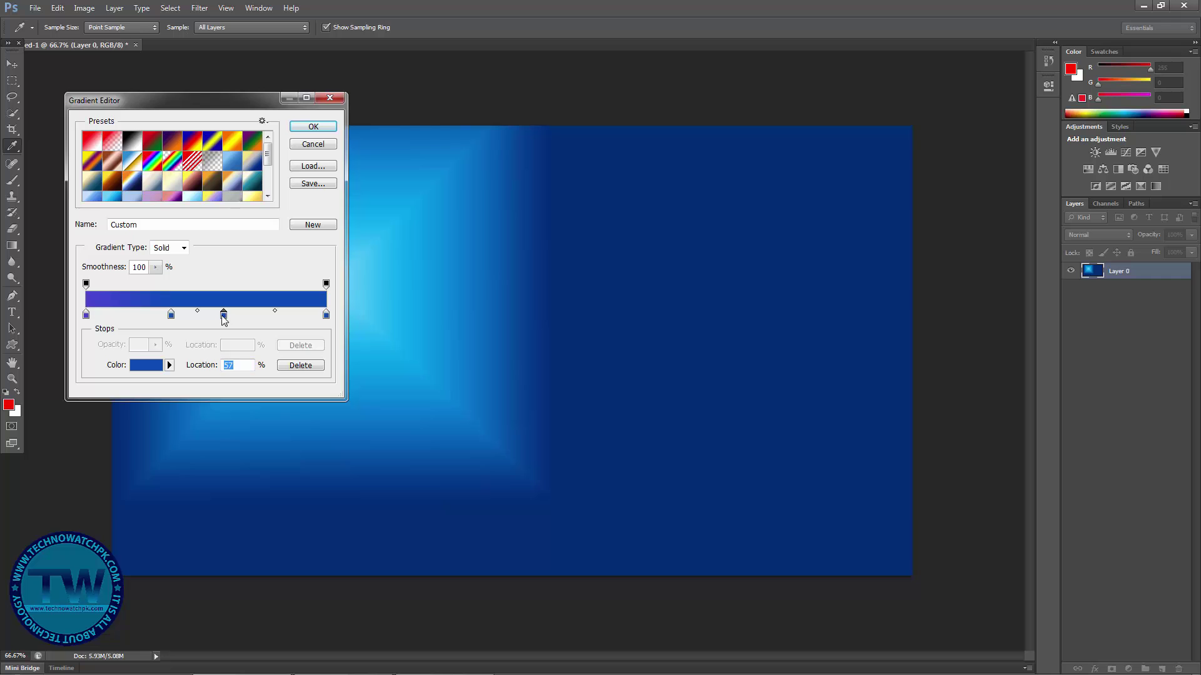
pyautogui.click(152, 370)
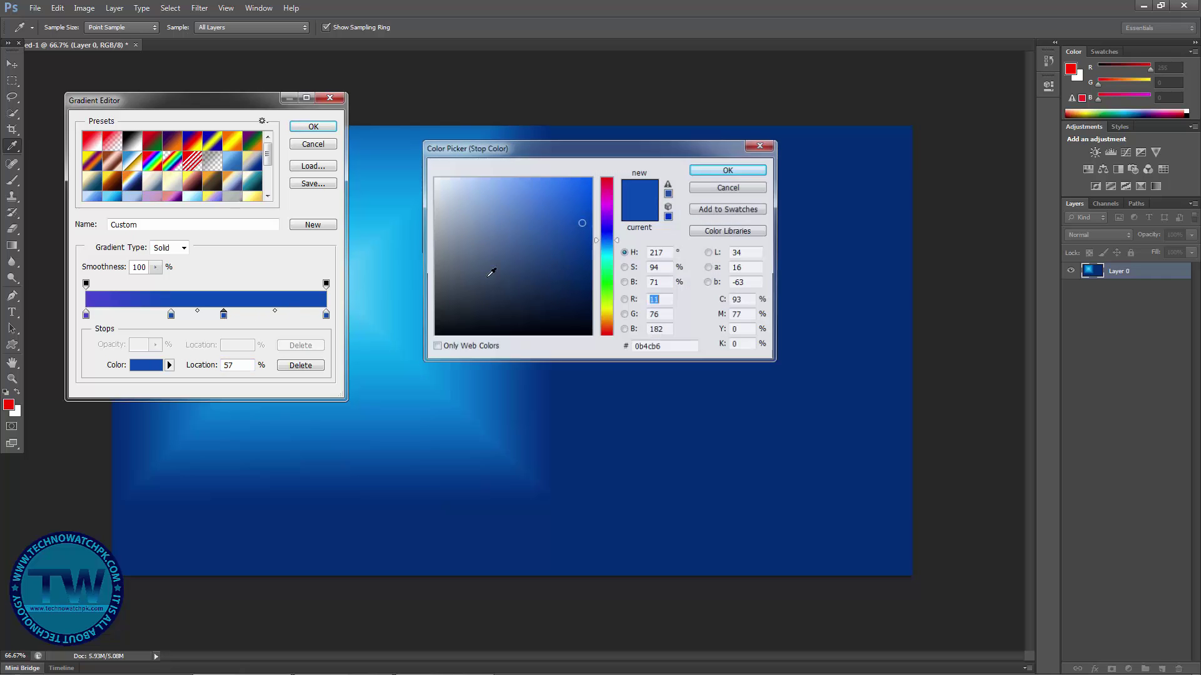
pyautogui.click(599, 281)
pyautogui.click(507, 228)
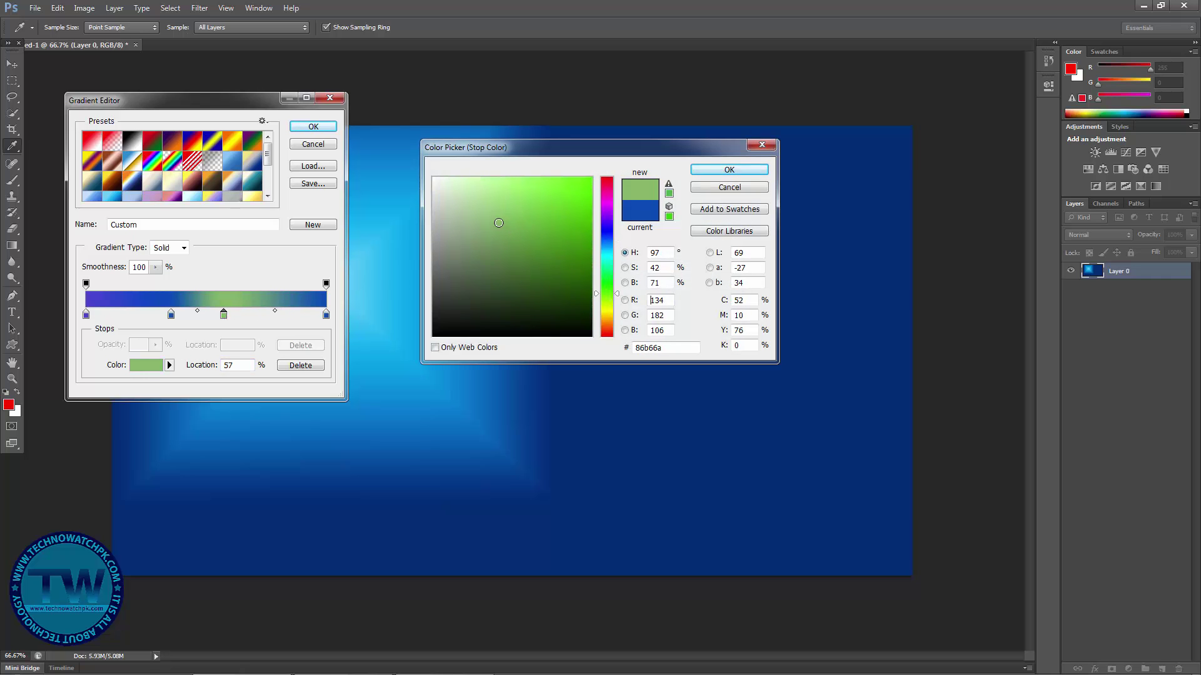
pyautogui.click(729, 170)
# Step: Recolor the 35% stop to light grey and remove both added middle stops from the gradient
pyautogui.click(171, 315)
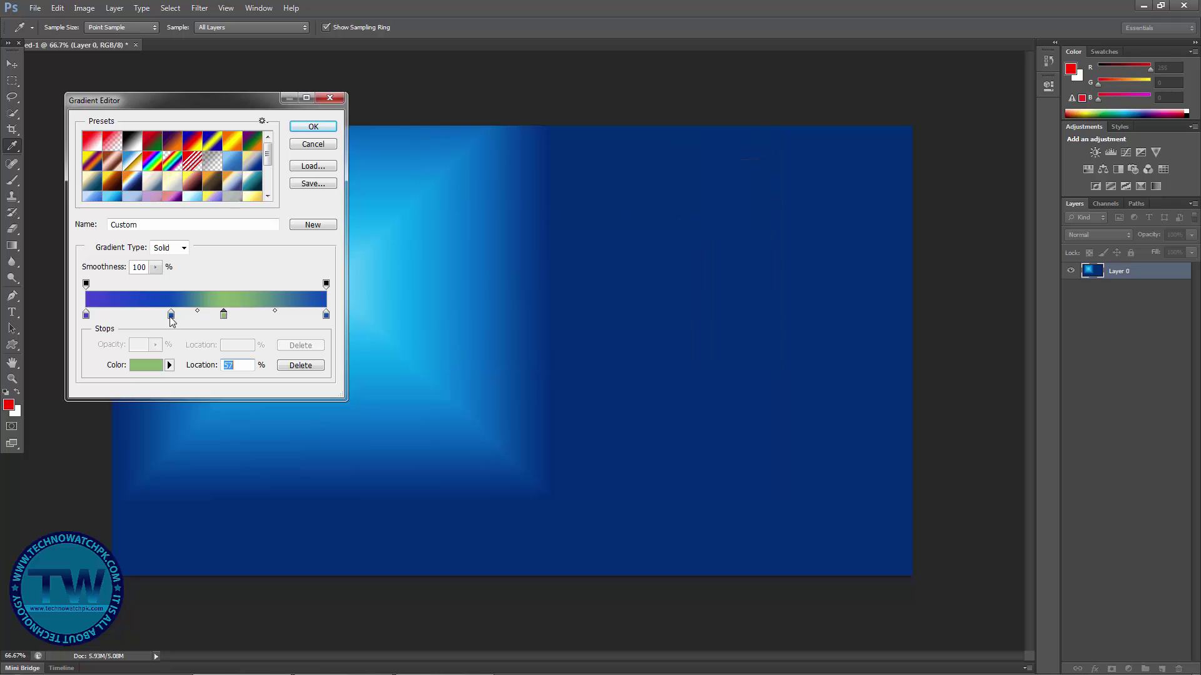
pyautogui.click(146, 367)
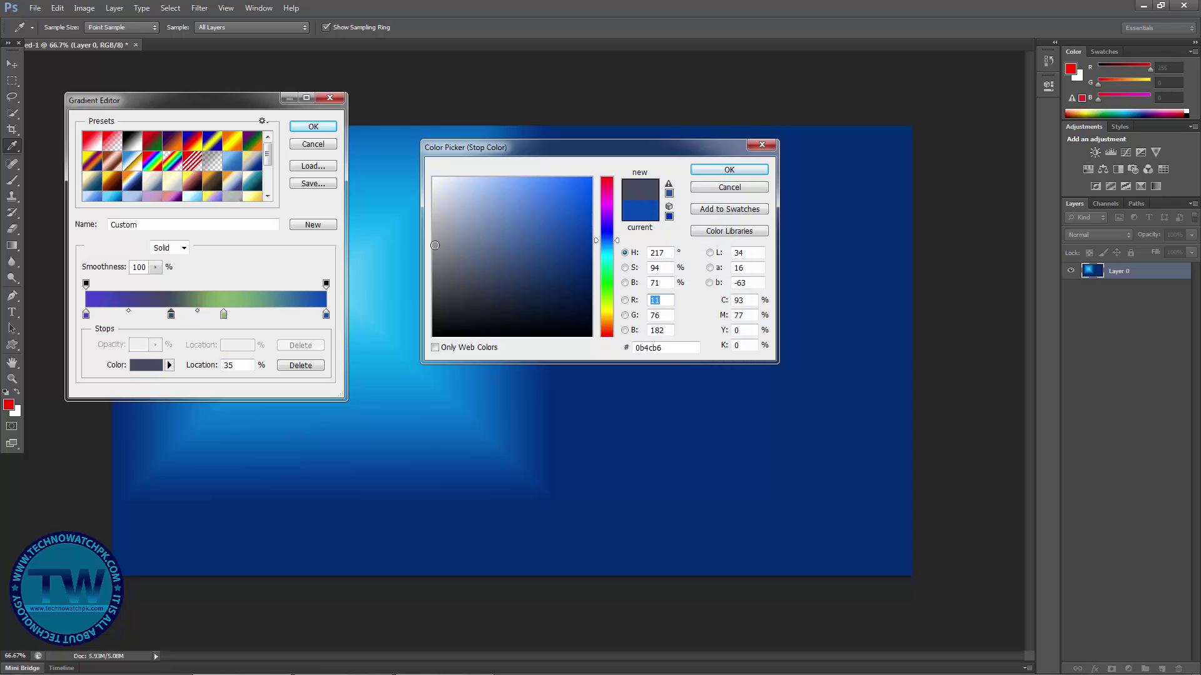
pyautogui.click(433, 215)
pyautogui.click(729, 169)
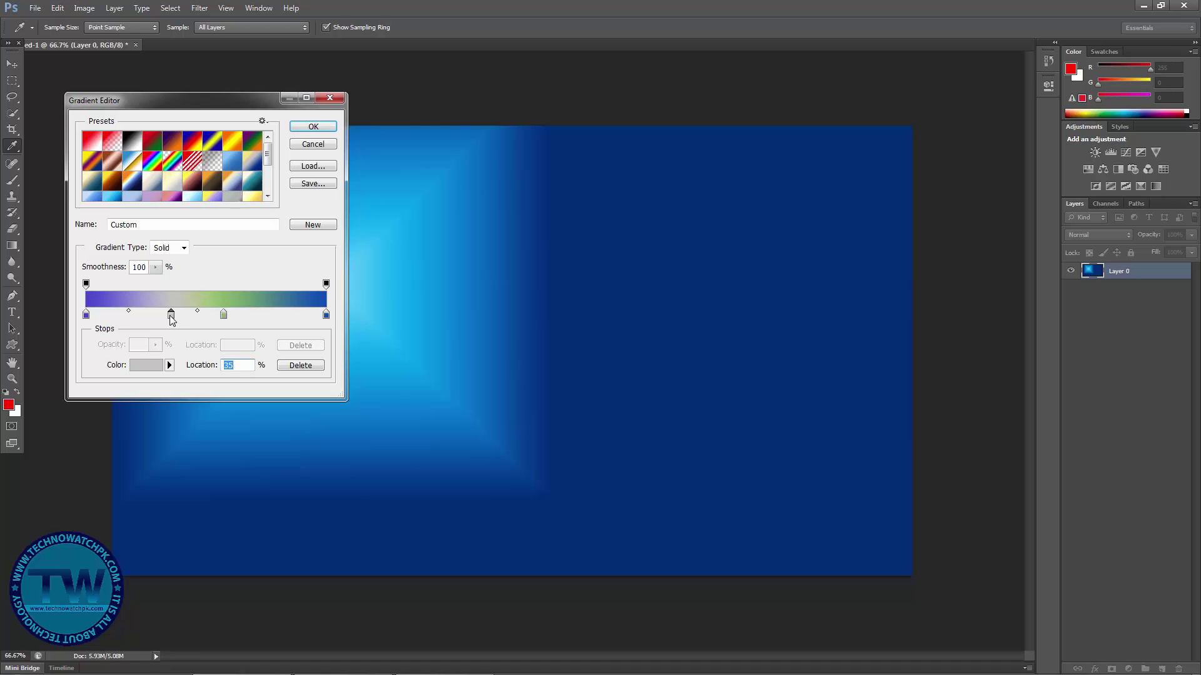
pyautogui.moveTo(172, 321); pyautogui.dragTo(222, 330)
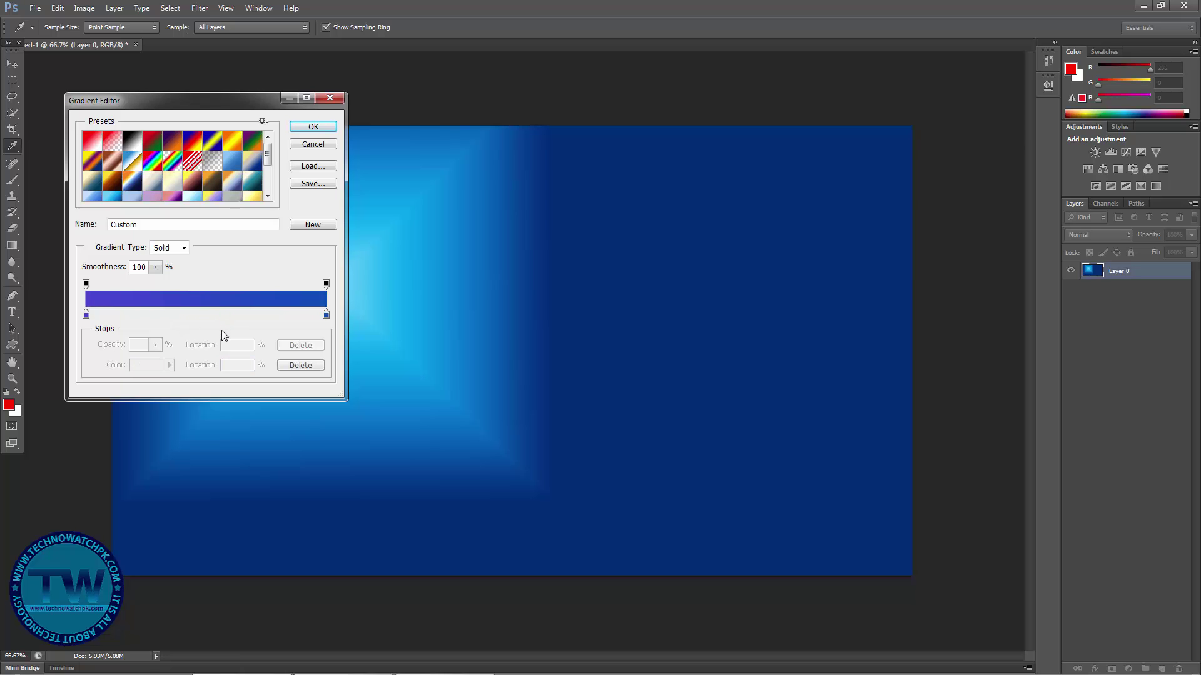
# Step: Move the violet starting stop to 52%, add a bright green stop near the gradient's start, and accept the custom gradient
pyautogui.moveTo(88, 318); pyautogui.dragTo(212, 316)
pyautogui.click(106, 315)
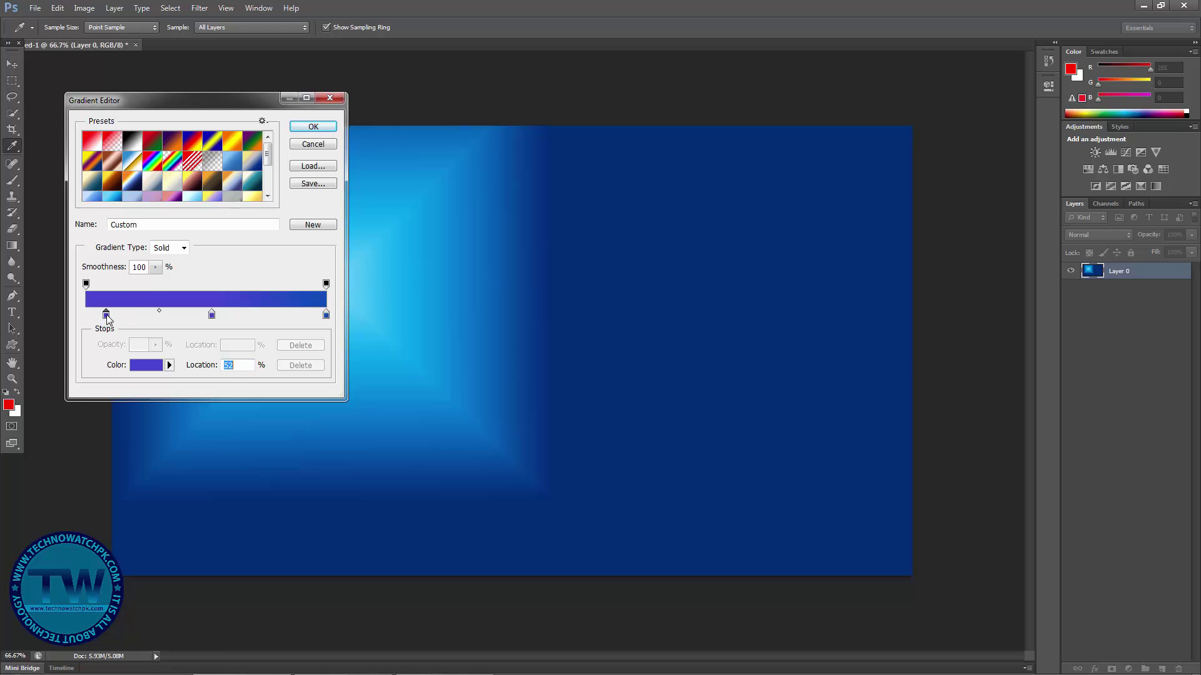
pyautogui.click(144, 371)
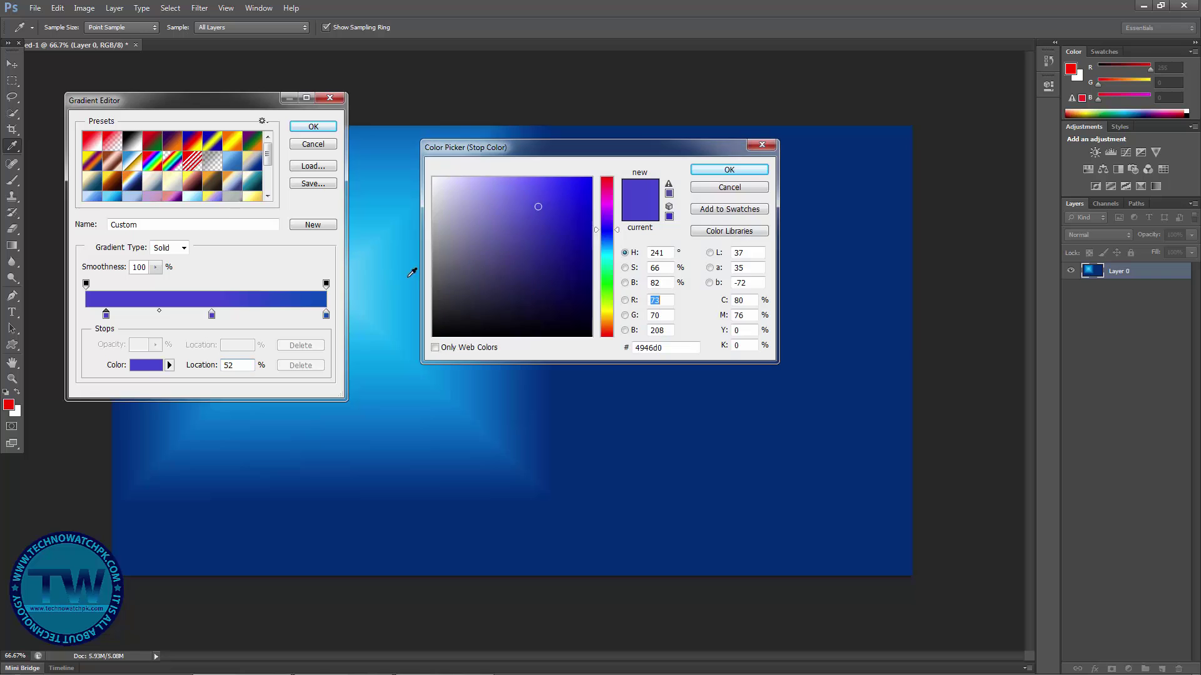
pyautogui.moveTo(606, 306)
pyautogui.mouseDown()
pyautogui.moveTo(601, 272)
pyautogui.moveTo(602, 287)
pyautogui.mouseUp()
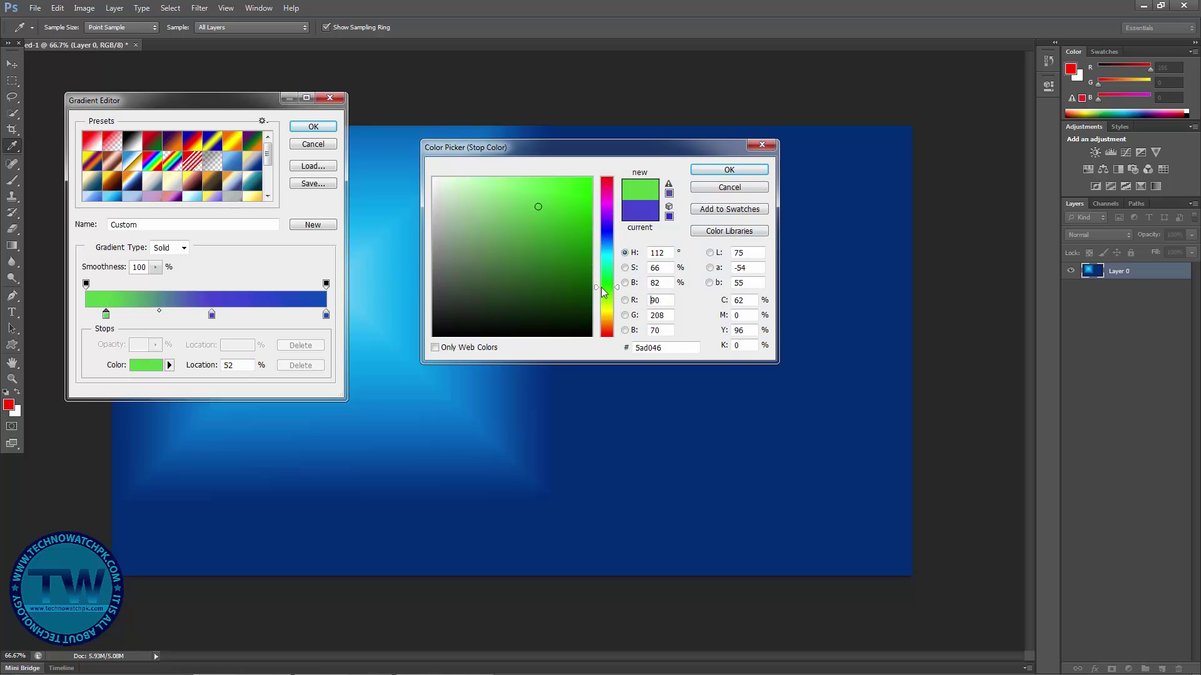
pyautogui.moveTo(558, 254); pyautogui.dragTo(567, 194)
pyautogui.click(730, 170)
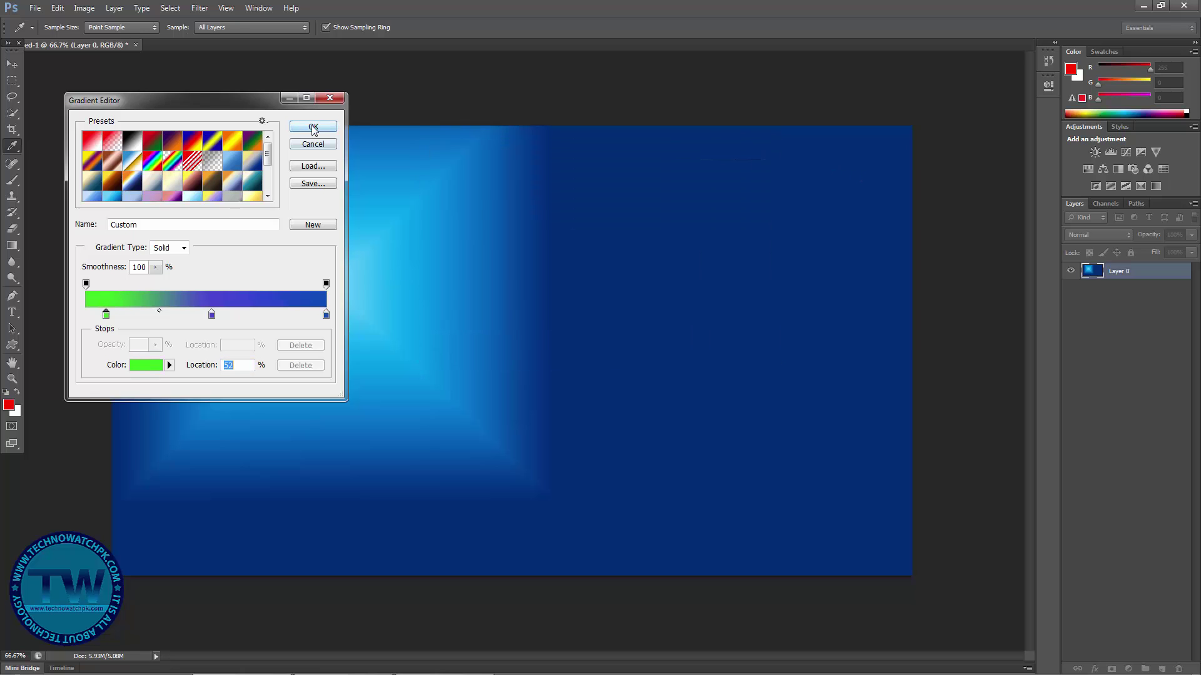
pyautogui.click(313, 127)
# Step: Draw diamond gradients in the custom colors on Layer 0, ending with one centred slightly above the canvas's middle
pyautogui.moveTo(498, 109); pyautogui.dragTo(498, 421)
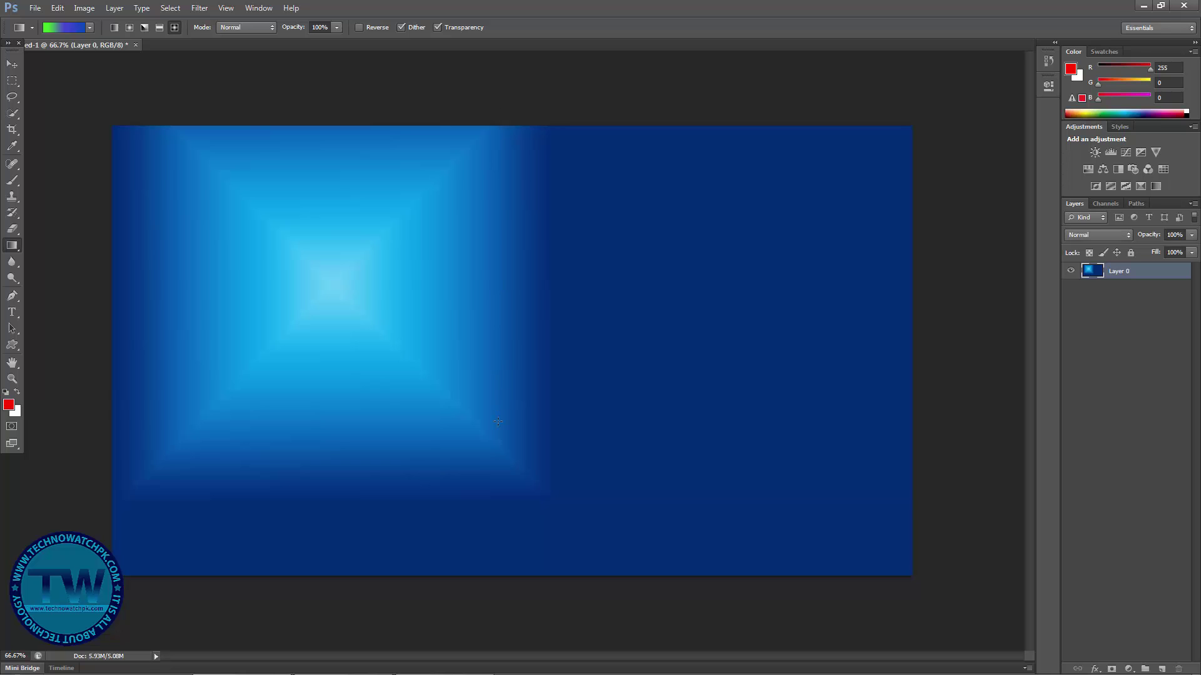
pyautogui.moveTo(511, 122); pyautogui.dragTo(511, 476)
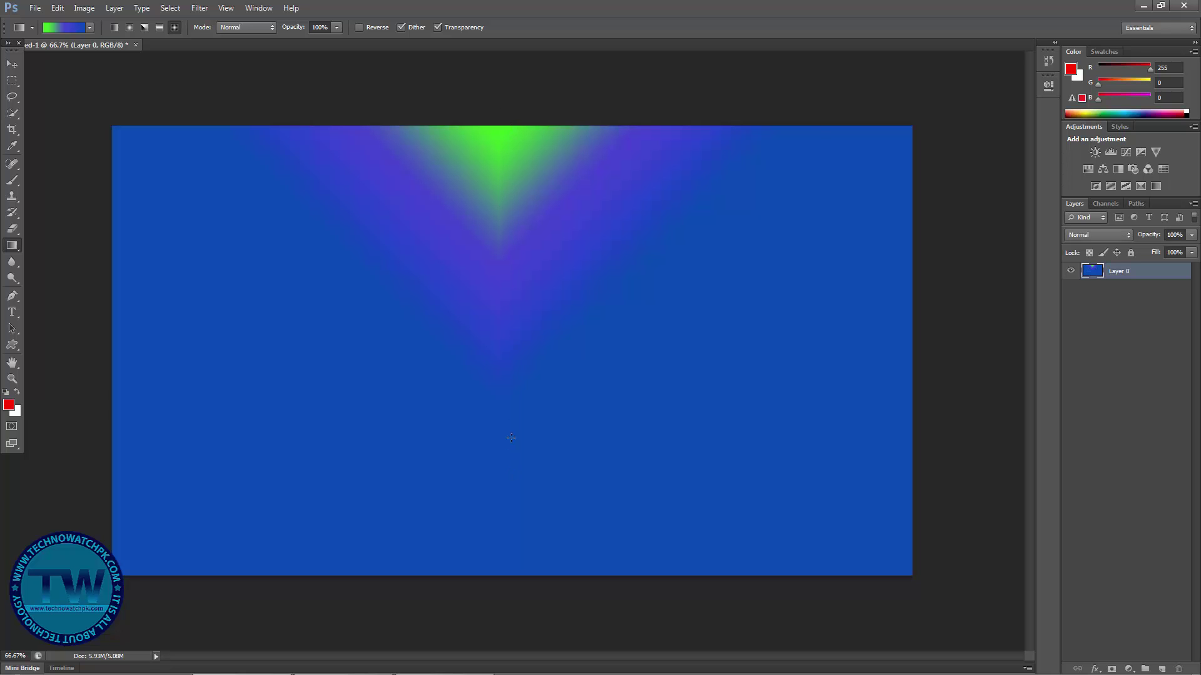
pyautogui.moveTo(532, 301); pyautogui.dragTo(543, 456)
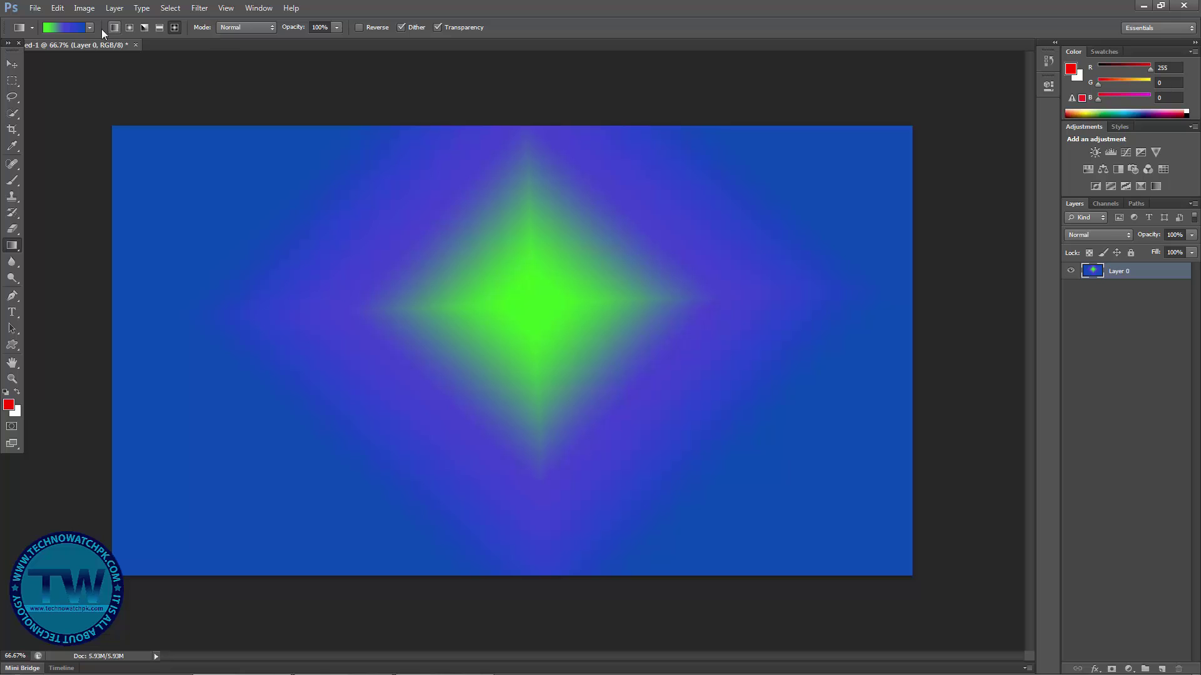
# Step: Reverse the gradient's colors and draw diamond gradients on Layer 0, ending with a large one centred slightly above the canvas's middle
pyautogui.click(359, 27)
pyautogui.moveTo(498, 125); pyautogui.dragTo(499, 505)
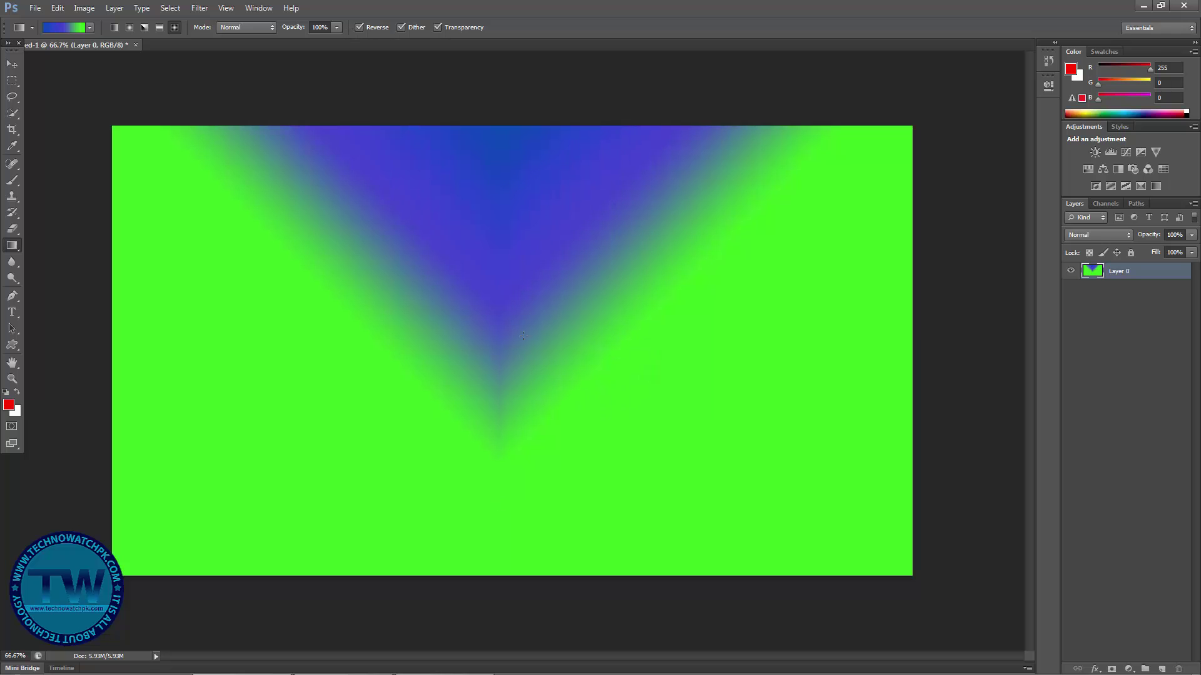
pyautogui.moveTo(524, 276); pyautogui.dragTo(524, 672)
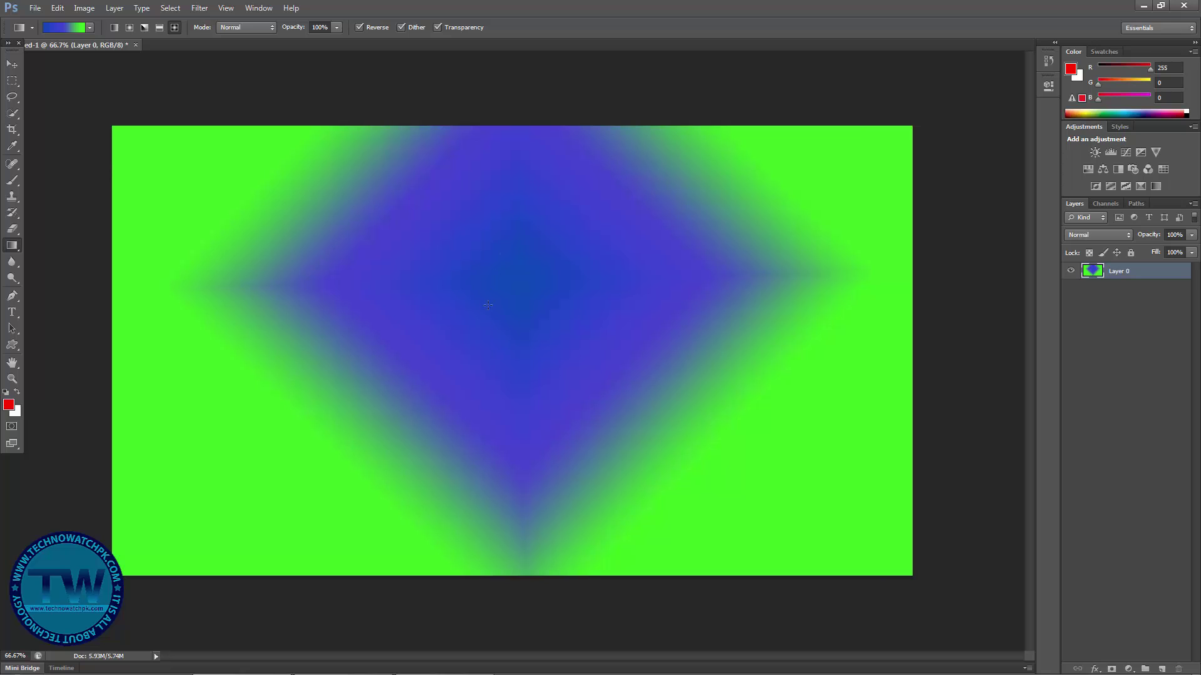
# Step: Turn off the gradient's Reverse option and set its opacity to 54%
pyautogui.click(359, 28)
pyautogui.click(359, 28)
pyautogui.click(359, 27)
pyautogui.moveTo(293, 29); pyautogui.dragTo(275, 26)
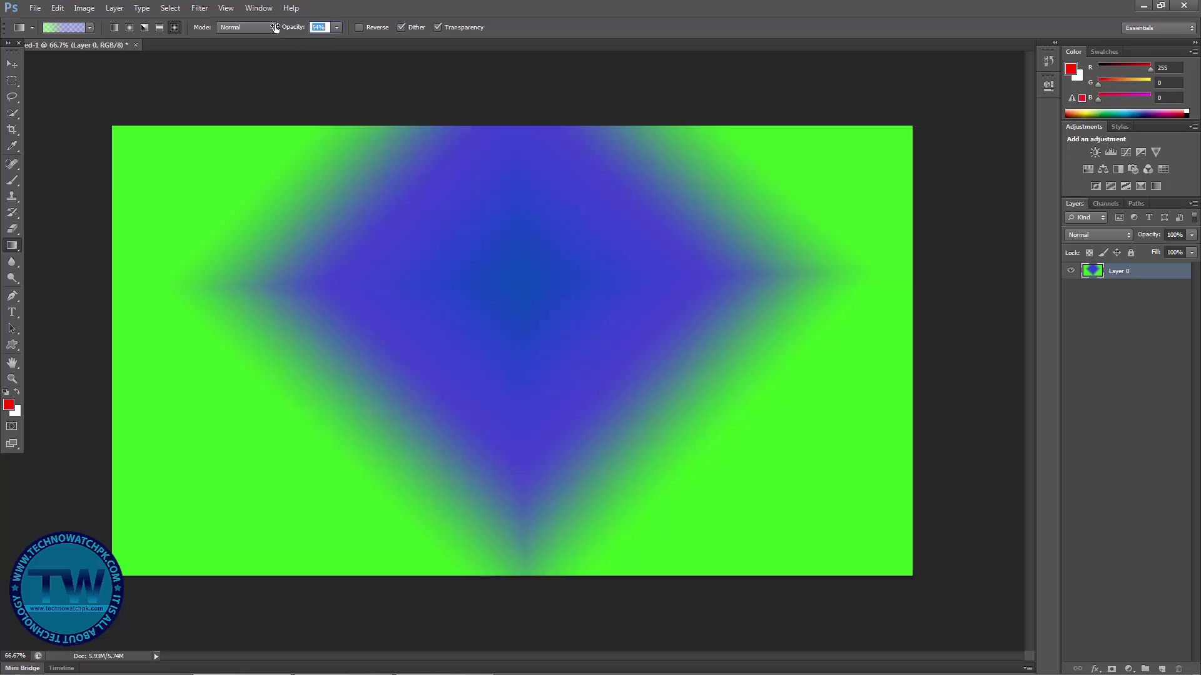
# Step: Add a new layer, hide Layer 0, and draw several overlapping semi-transparent diamond gradients on the new layer
pyautogui.click(1162, 670)
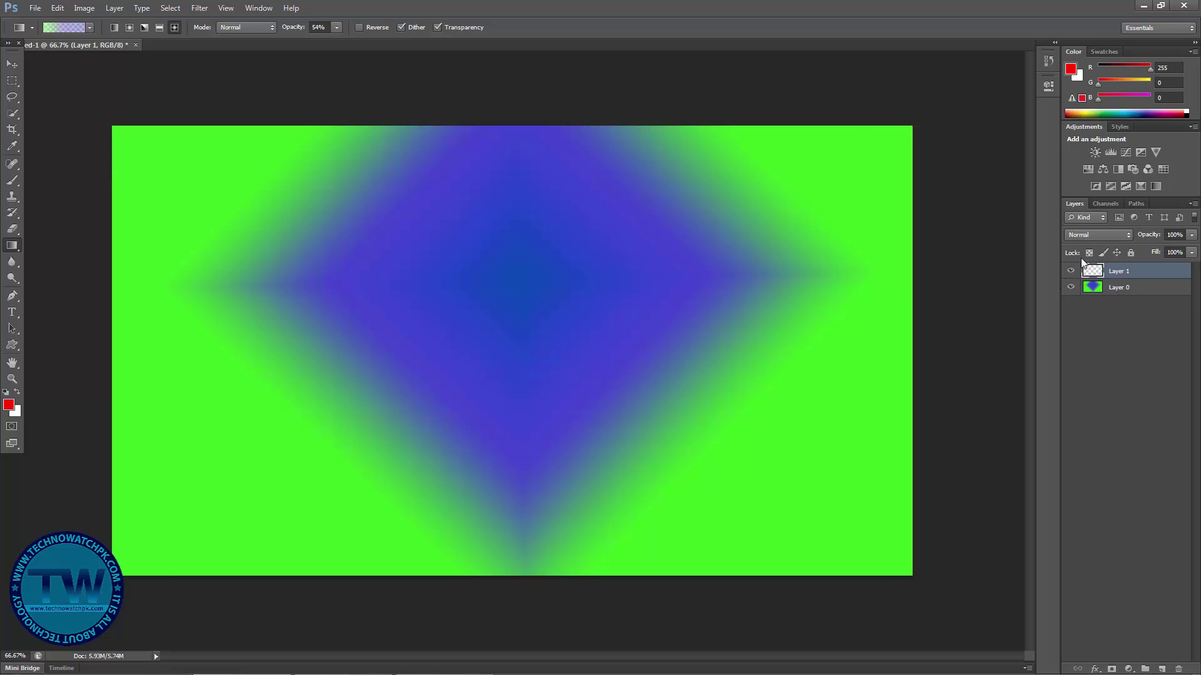
pyautogui.click(1071, 288)
pyautogui.moveTo(466, 134); pyautogui.dragTo(476, 266)
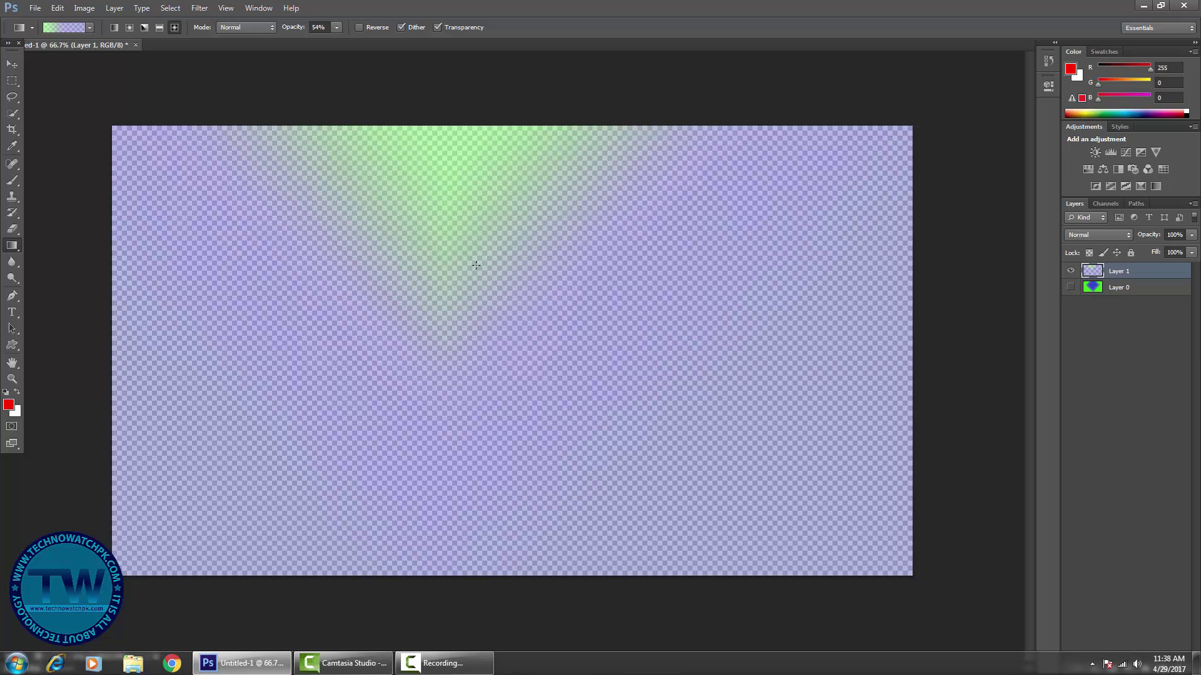
pyautogui.moveTo(471, 197)
pyautogui.mouseDown()
pyautogui.moveTo(493, 457)
pyautogui.moveTo(472, 269)
pyautogui.moveTo(475, 353)
pyautogui.mouseUp()
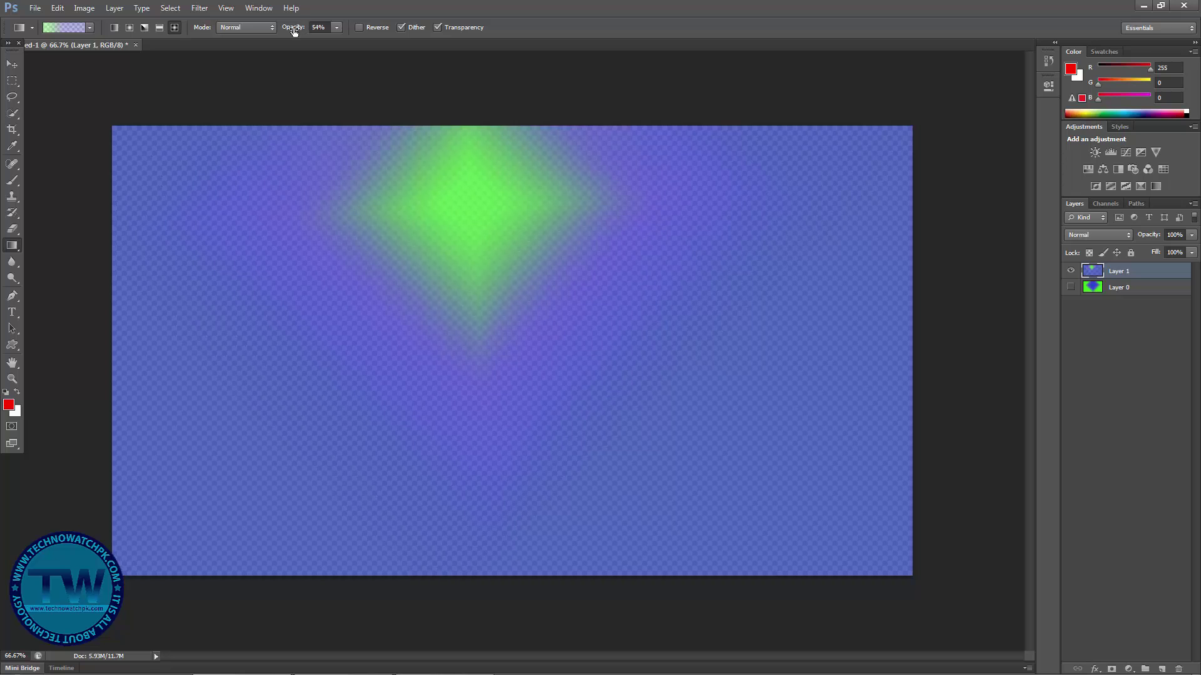
pyautogui.moveTo(514, 260); pyautogui.dragTo(536, 646)
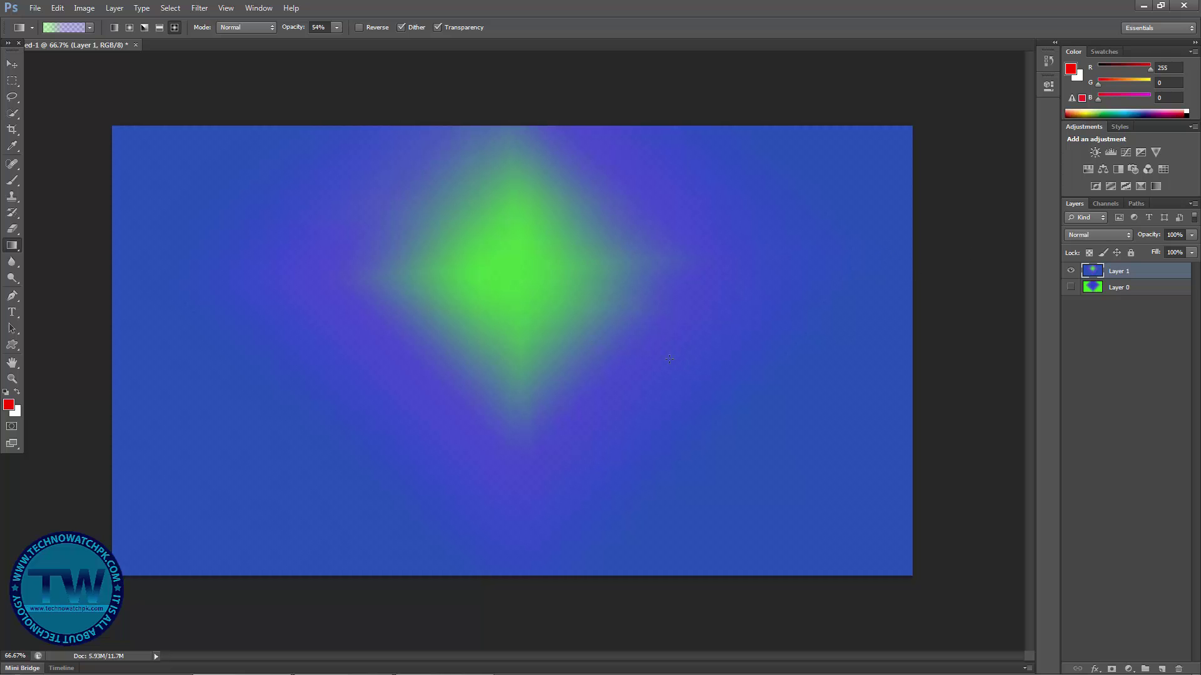
pyautogui.moveTo(660, 311)
pyautogui.mouseDown()
pyautogui.moveTo(679, 336)
pyautogui.moveTo(665, 323)
pyautogui.mouseUp()
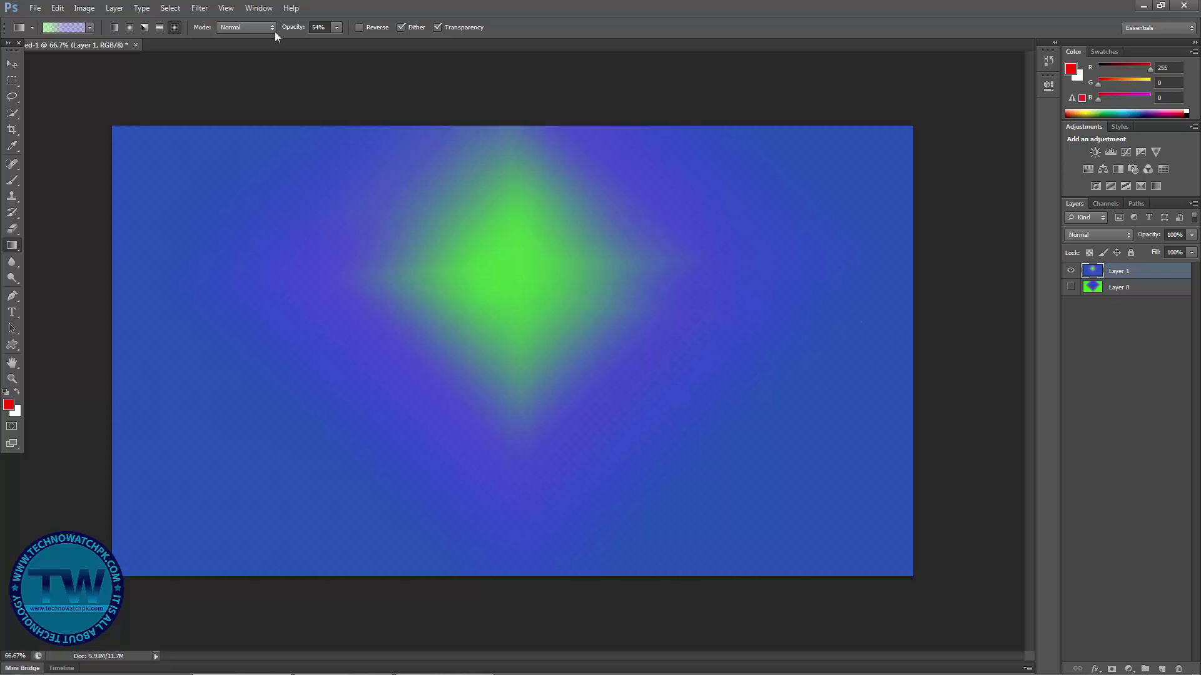
# Step: Set the gradient opacity to 100%, hide Layer 1, and draw two fully opaque diamond gradients on a new layer
pyautogui.moveTo(287, 32); pyautogui.dragTo(340, 30)
pyautogui.click(1071, 272)
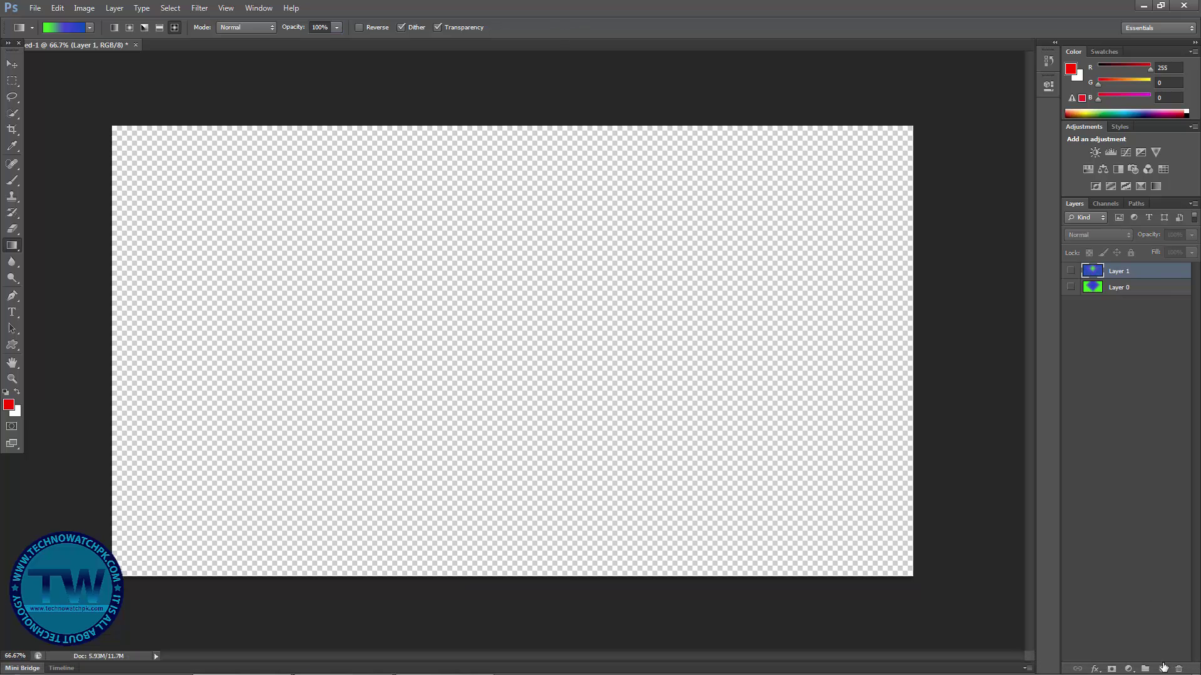
pyautogui.click(1164, 668)
pyautogui.moveTo(470, 121); pyautogui.dragTo(472, 625)
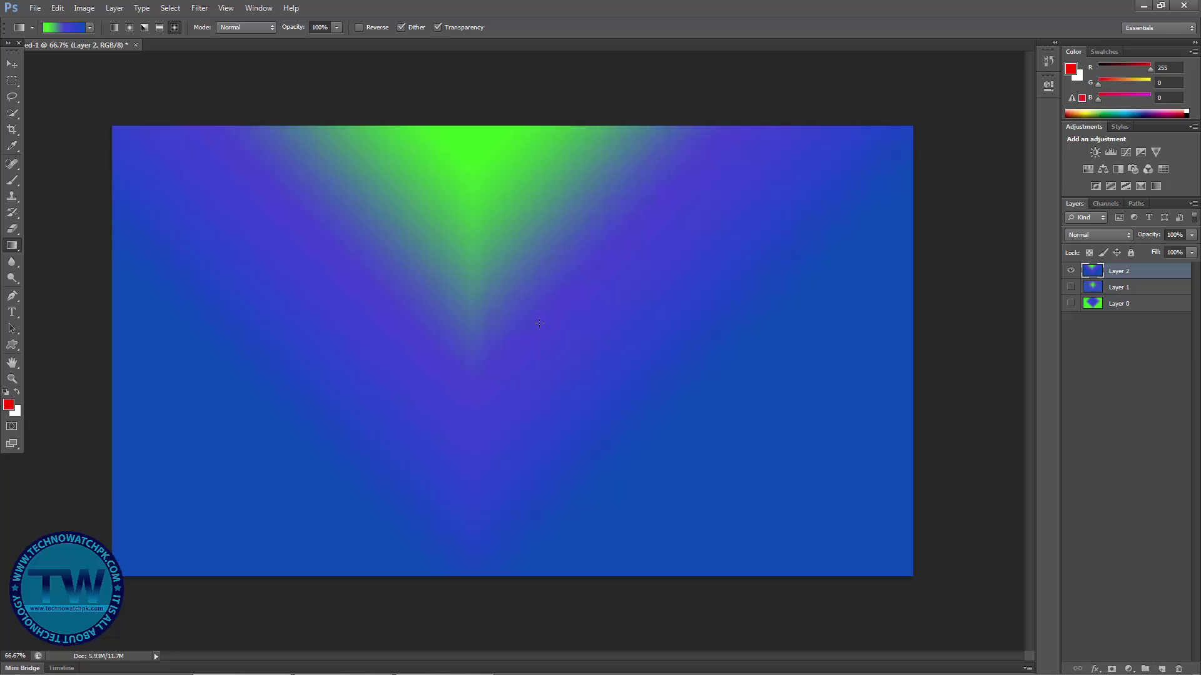
pyautogui.moveTo(538, 236); pyautogui.dragTo(526, 647)
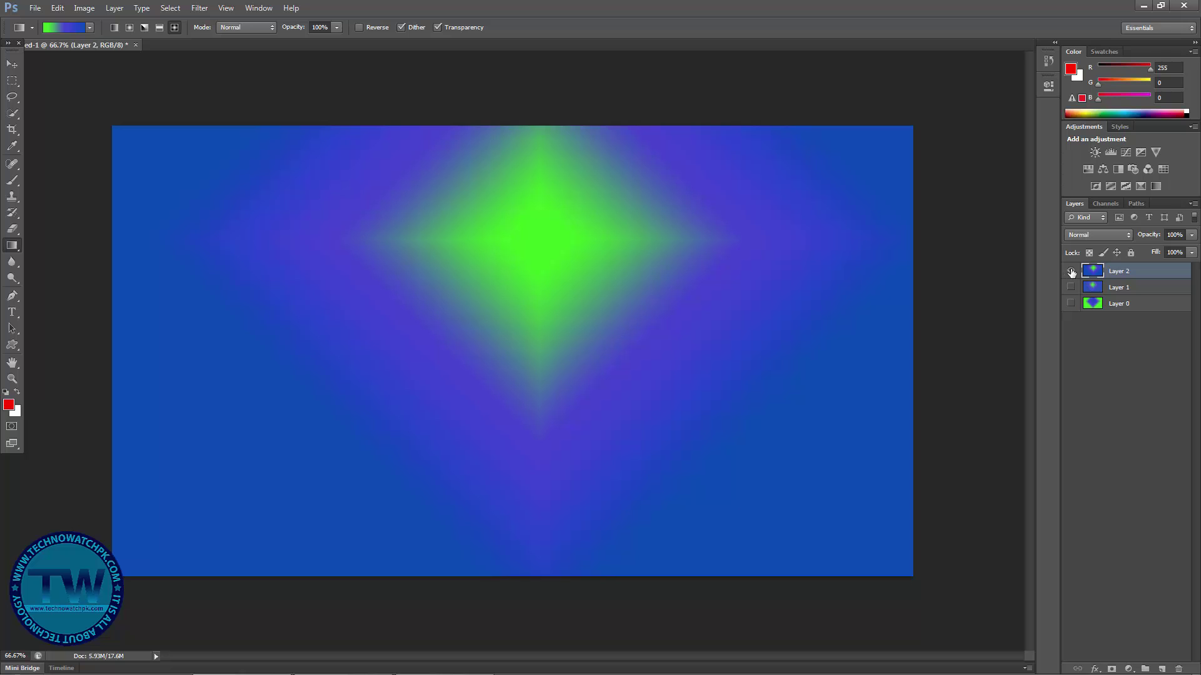
# Step: Delete Layer 2 and Layer 1 and make Layer 0 visible
pyautogui.press('Delete')
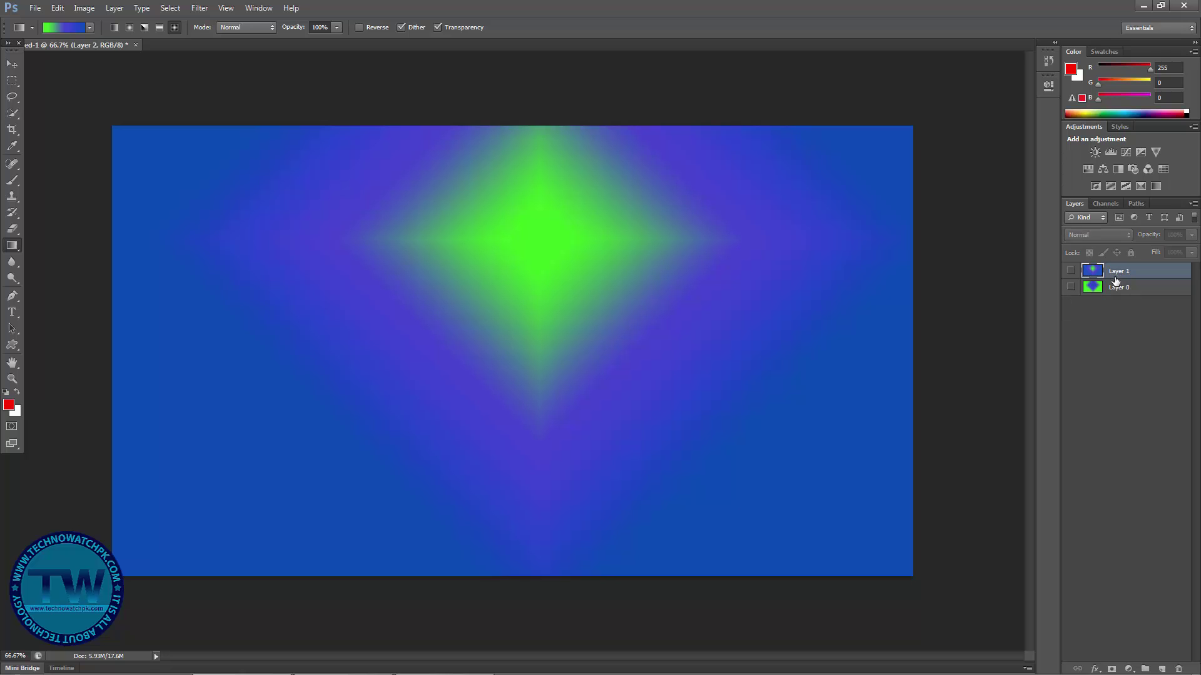
pyautogui.press('Delete')
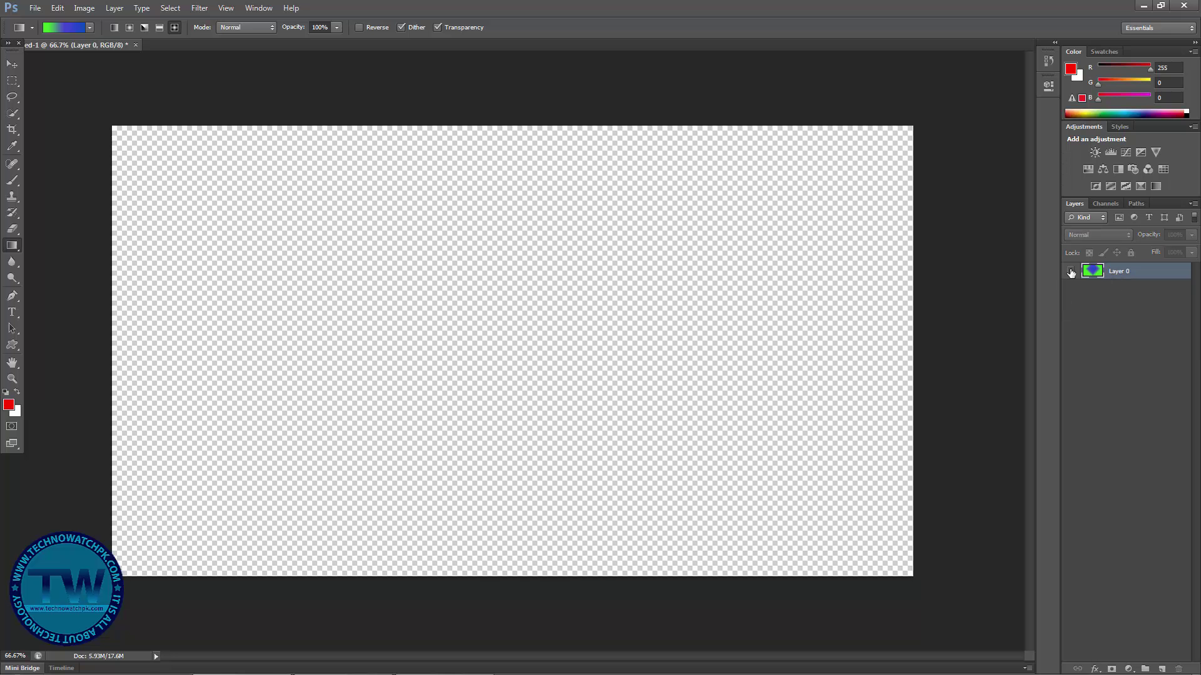
pyautogui.click(1070, 270)
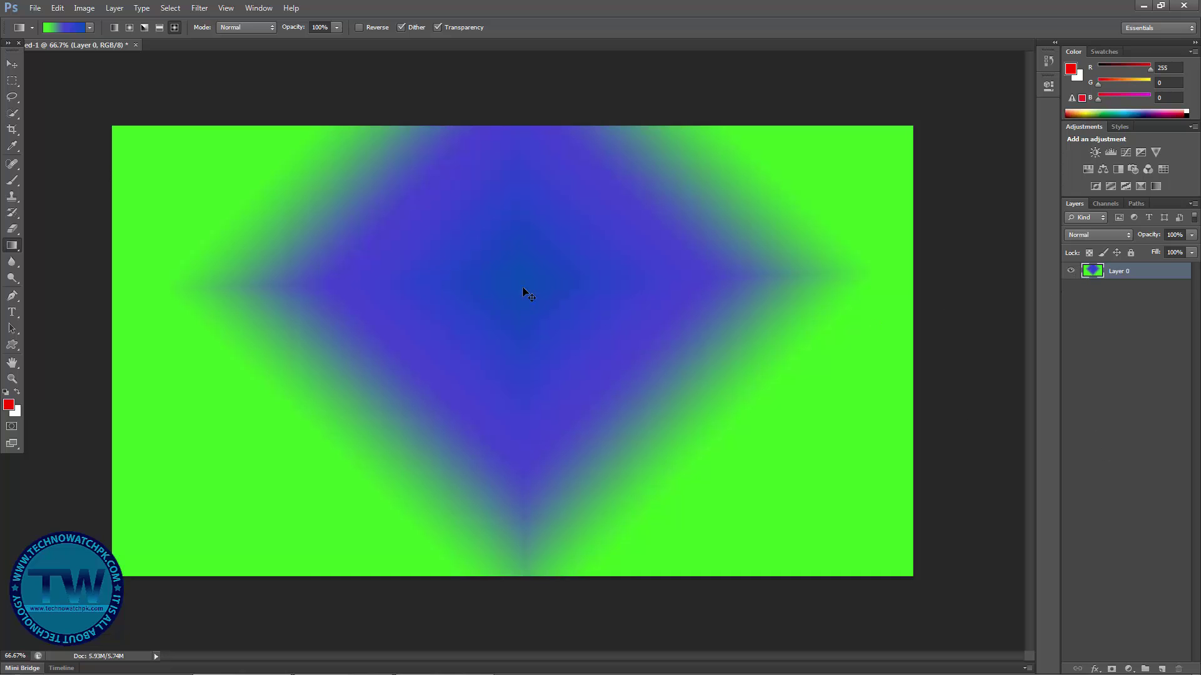
# Step: Replace Layer 0 with a new layer filled with the white background color
pyautogui.click(1161, 669)
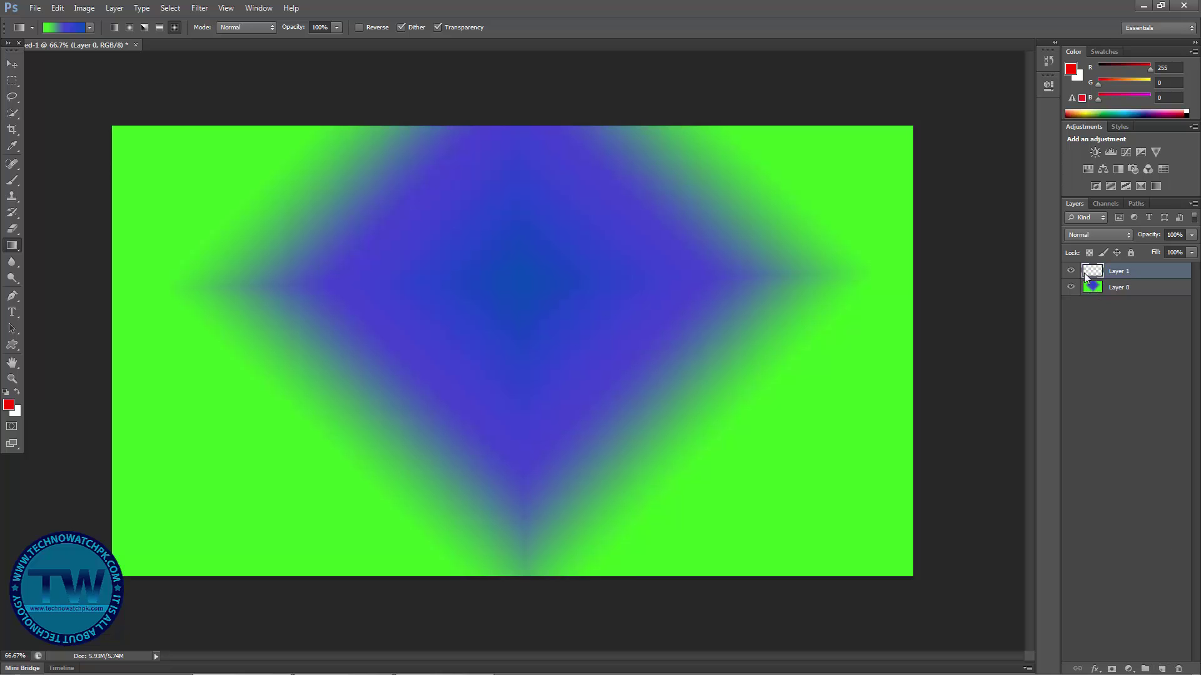
pyautogui.click(1097, 294)
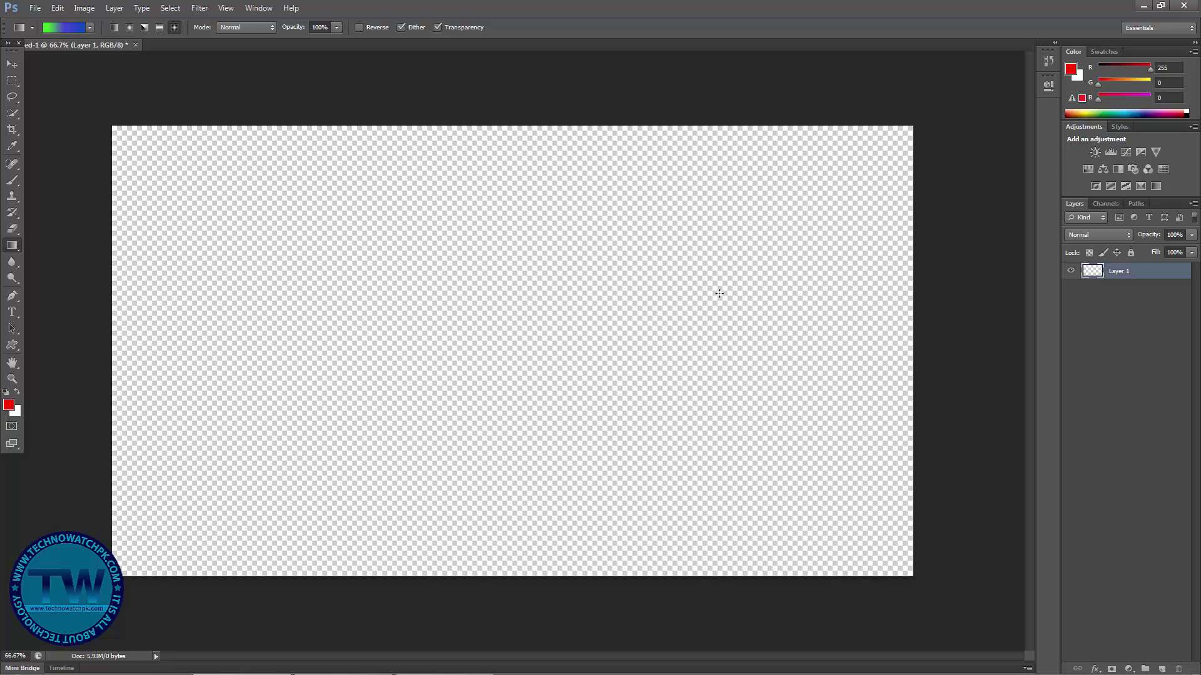
pyautogui.hotkey('ctrl', 'BackSpace')
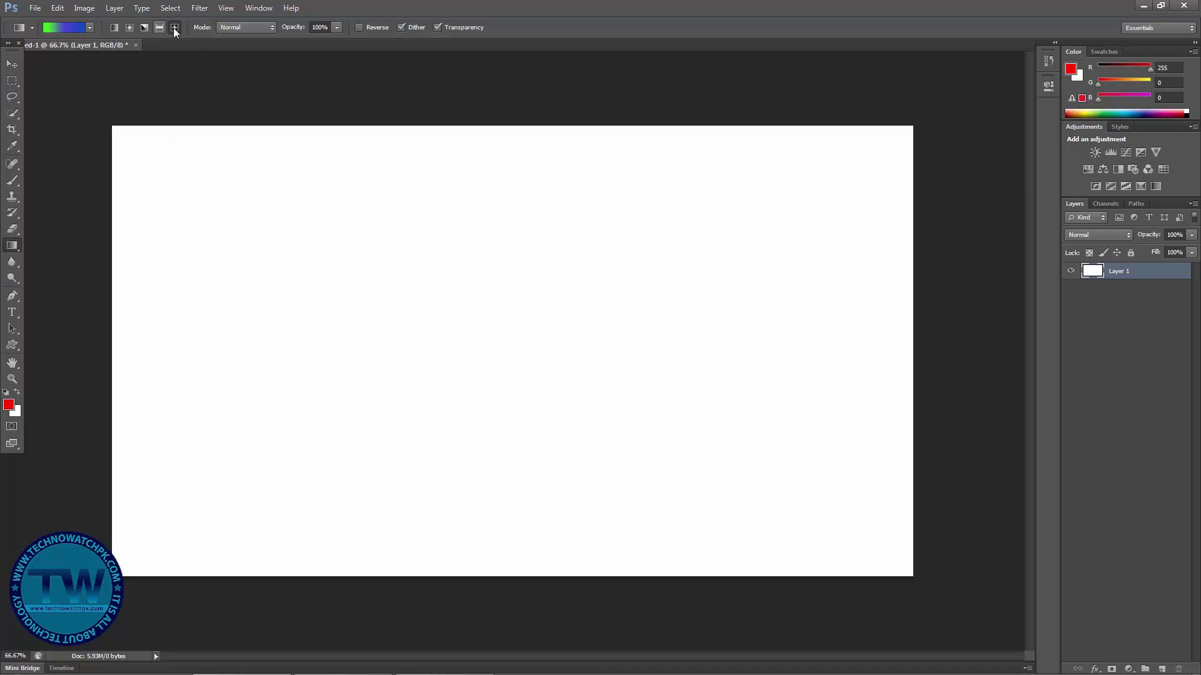
# Step: Draw a red flying-bird custom shape about 365 by 309 px in the upper middle of the canvas
pyautogui.click(12, 346)
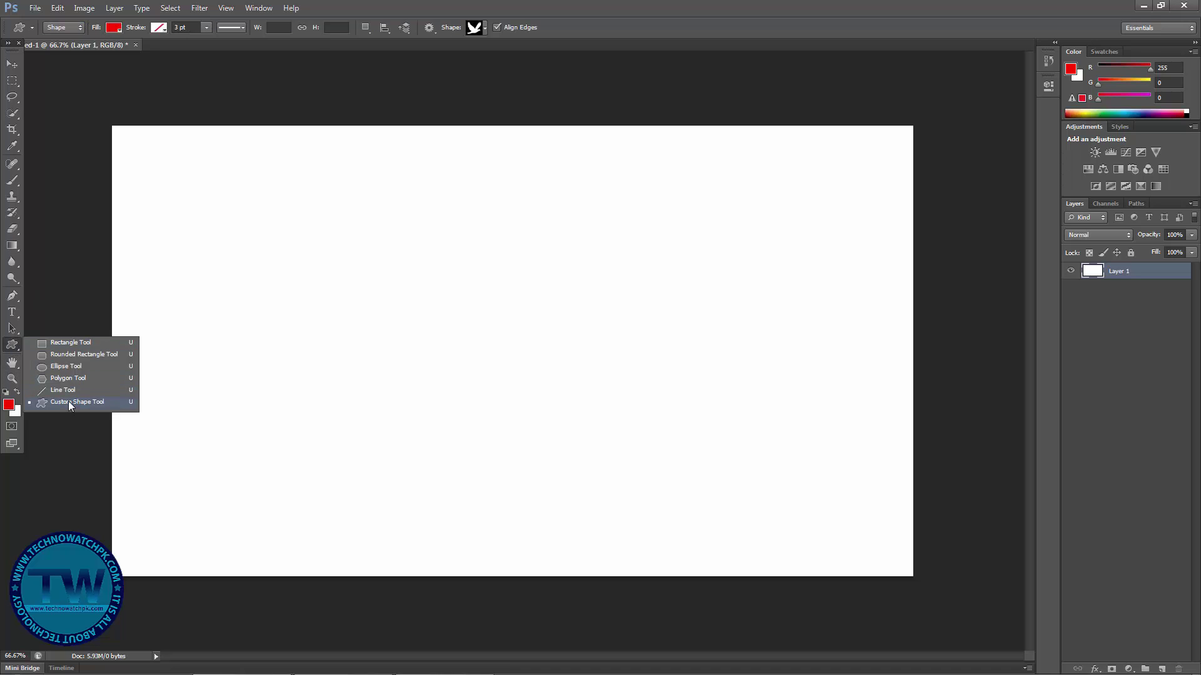
pyautogui.click(69, 402)
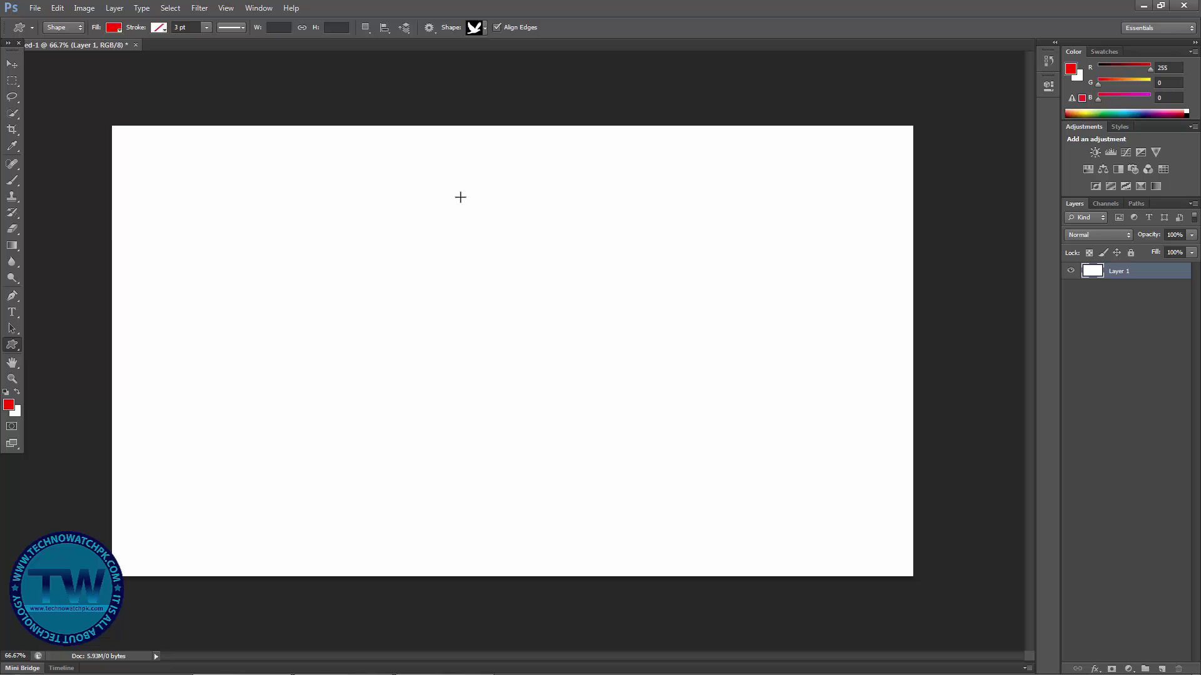
pyautogui.moveTo(460, 196); pyautogui.dragTo(615, 413)
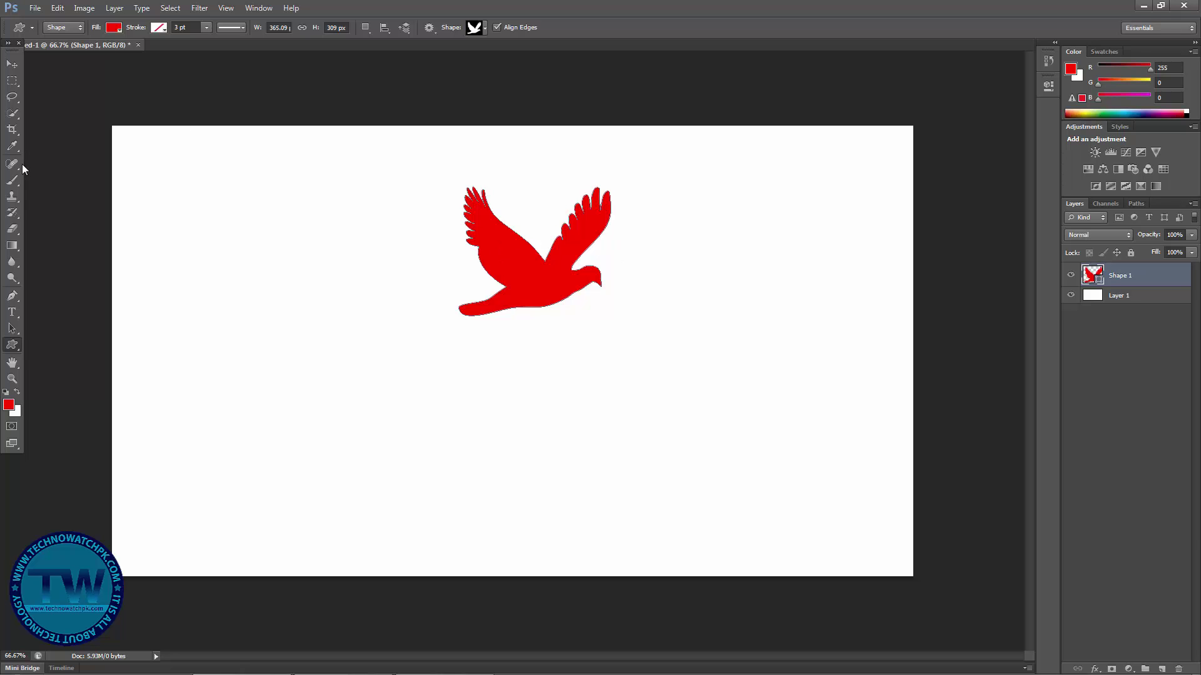
# Step: Try to draw a gradient directly on the bird shape layer with the Gradient tool
pyautogui.click(12, 246)
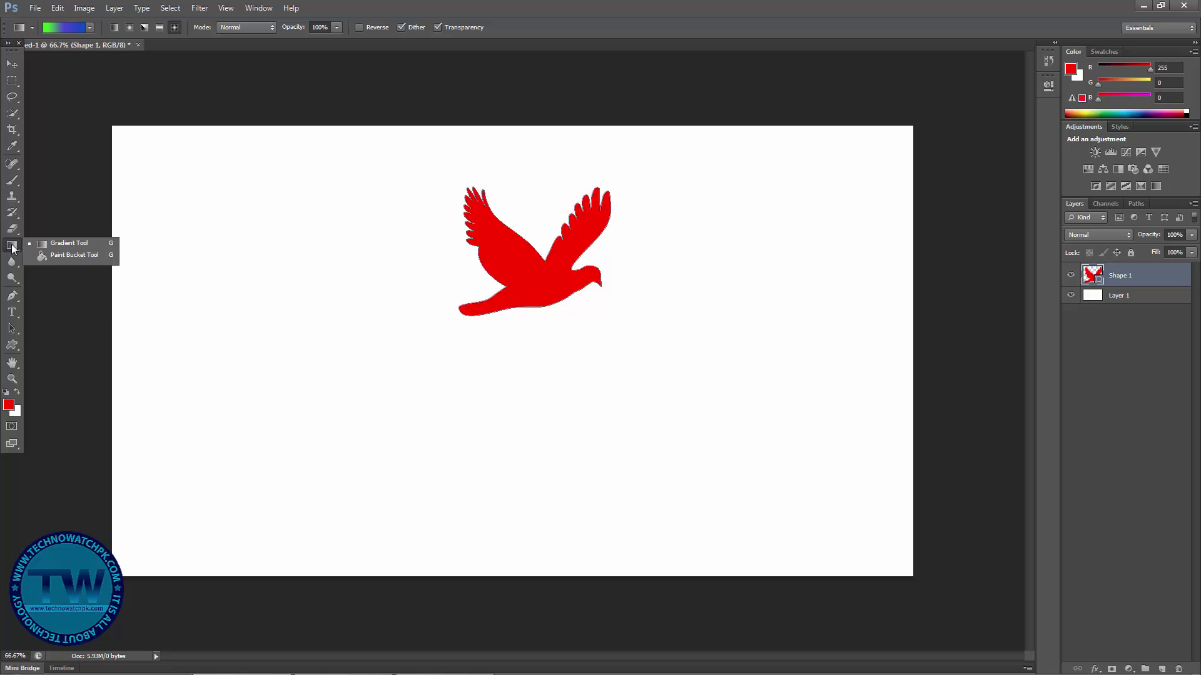
pyautogui.click(514, 250)
pyautogui.click(603, 255)
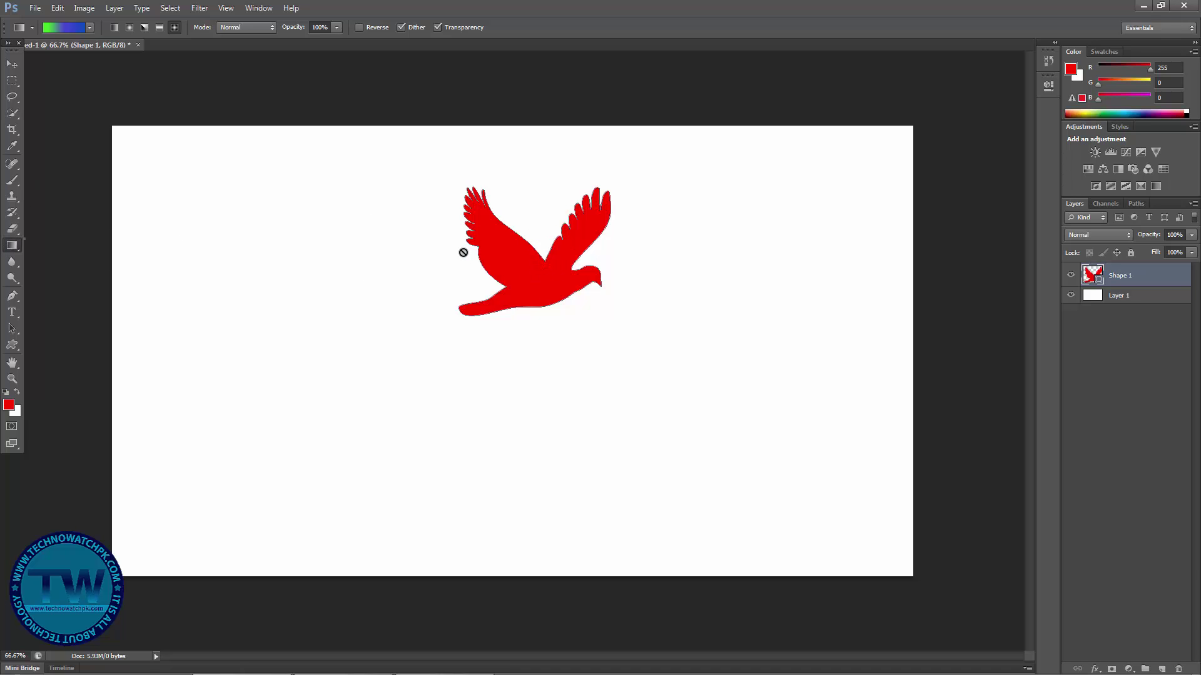
pyautogui.click(535, 247)
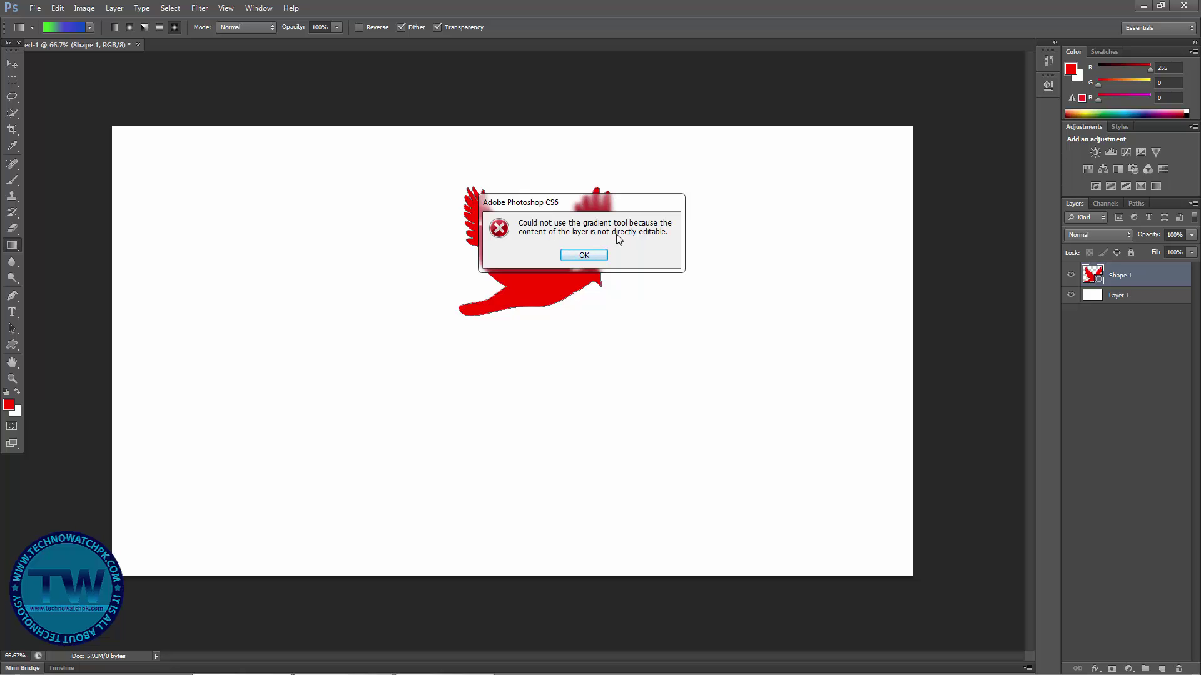
pyautogui.click(584, 255)
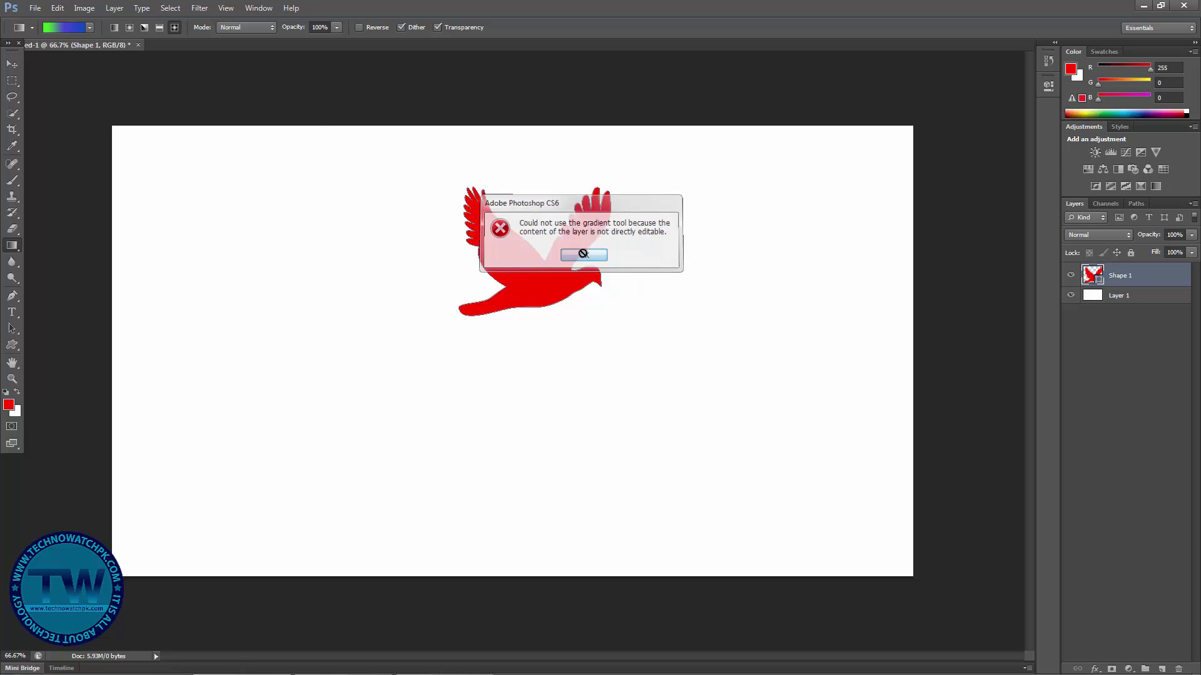
# Step: Move the bird shape slightly lower on the canvas and add a Gradient Overlay layer style to it
pyautogui.click(12, 64)
pyautogui.moveTo(570, 269); pyautogui.dragTo(547, 289)
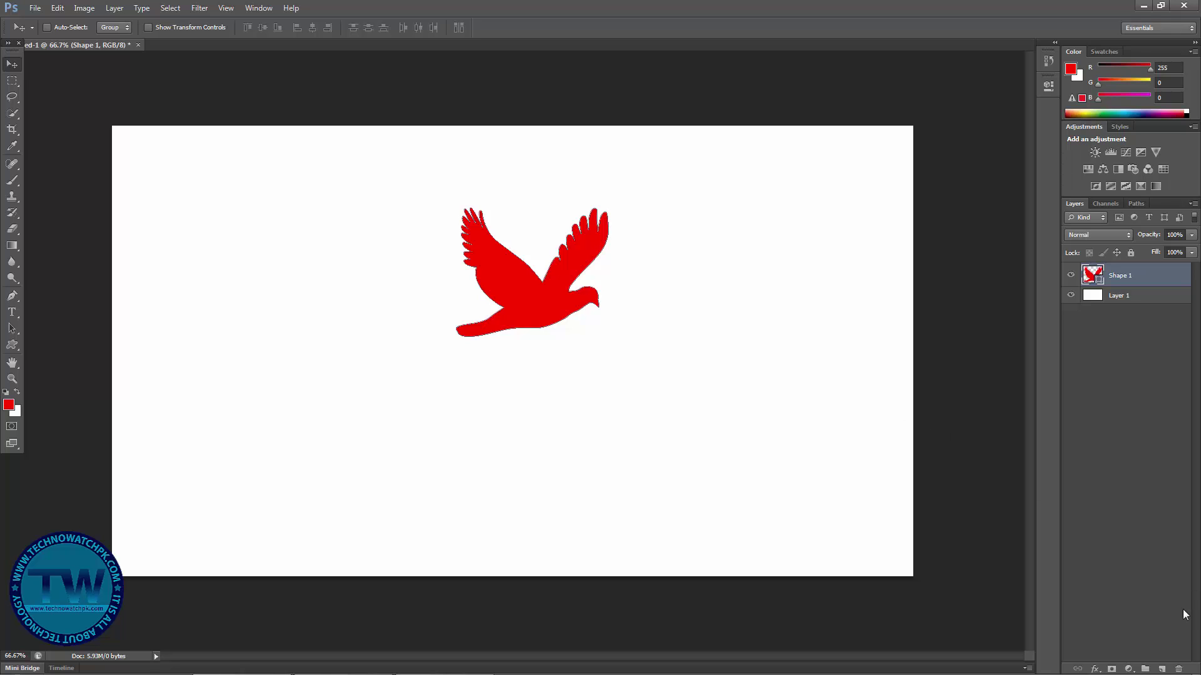
pyautogui.click(1095, 669)
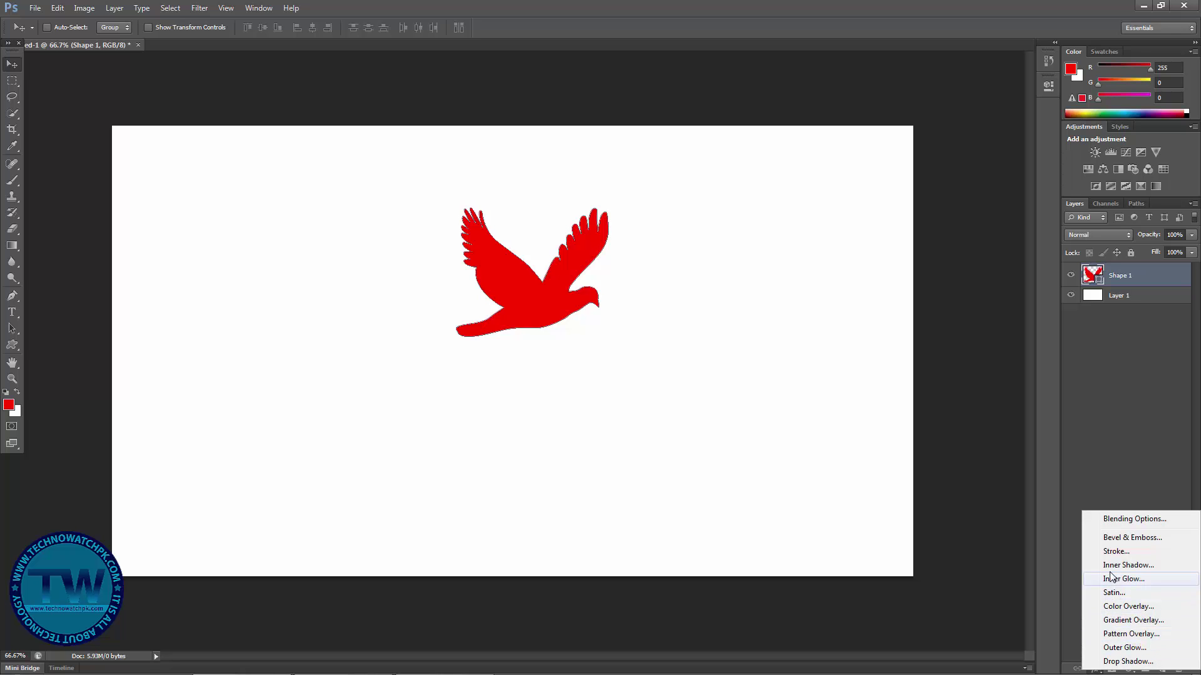
pyautogui.click(1117, 620)
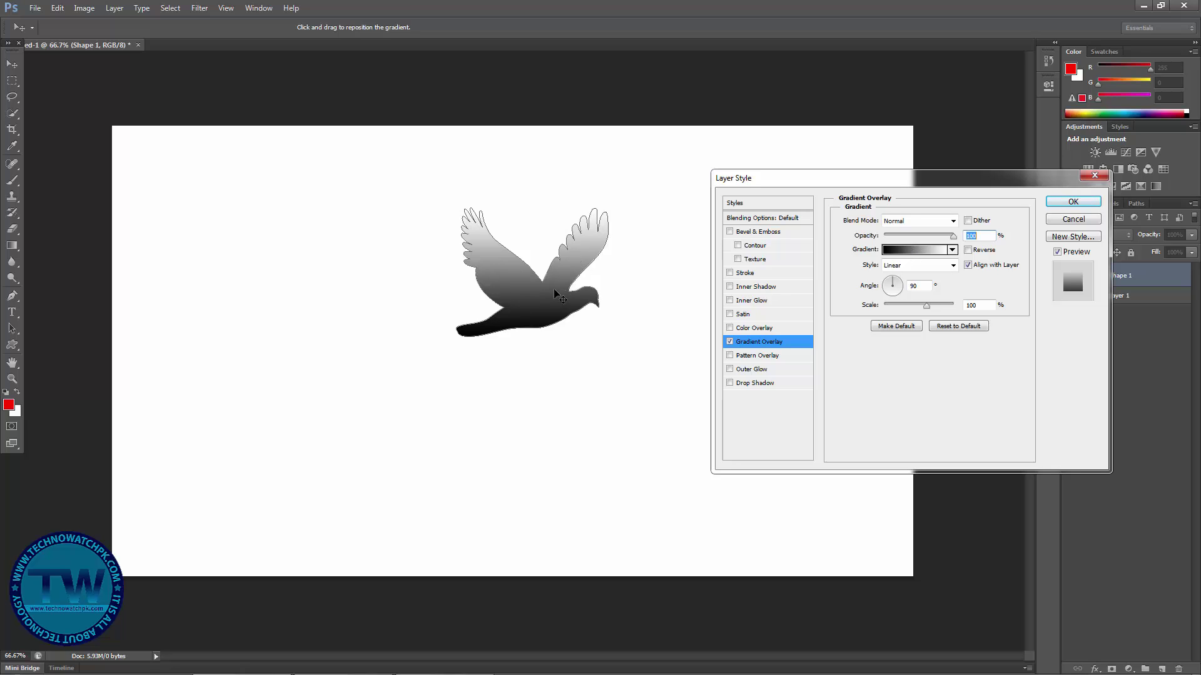
# Step: Apply the Red, Green preset to the bird's gradient overlay in the Gradient Editor
pyautogui.click(911, 250)
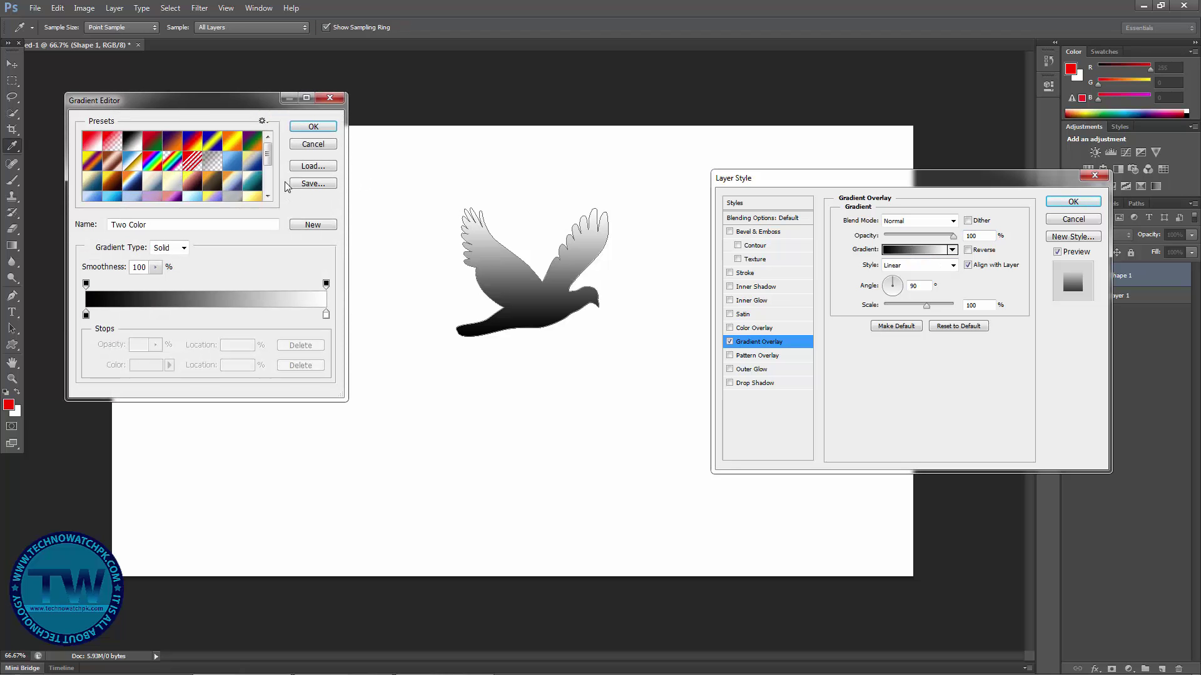
pyautogui.moveTo(268, 152)
pyautogui.mouseDown()
pyautogui.moveTo(267, 188)
pyautogui.moveTo(269, 156)
pyautogui.mouseUp()
pyautogui.click(153, 148)
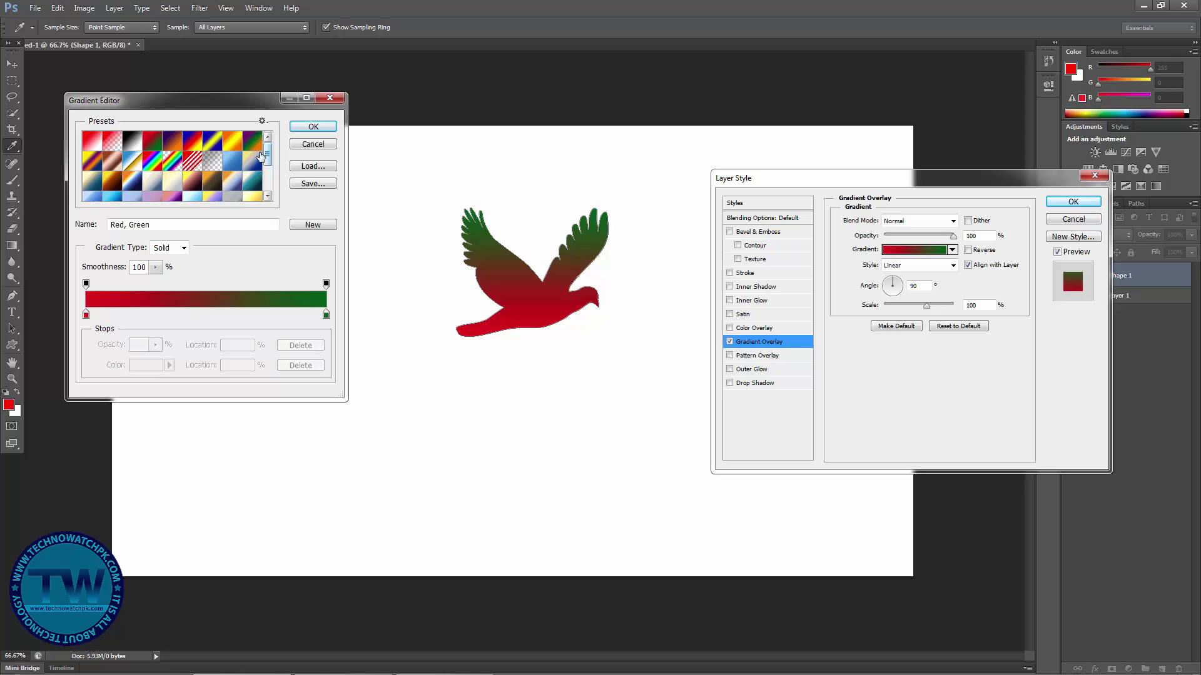
# Step: Add a middle color stop at location 54% to the gradient and set its color to dark #312929
pyautogui.moveTo(267, 157); pyautogui.dragTo(267, 172)
pyautogui.click(216, 314)
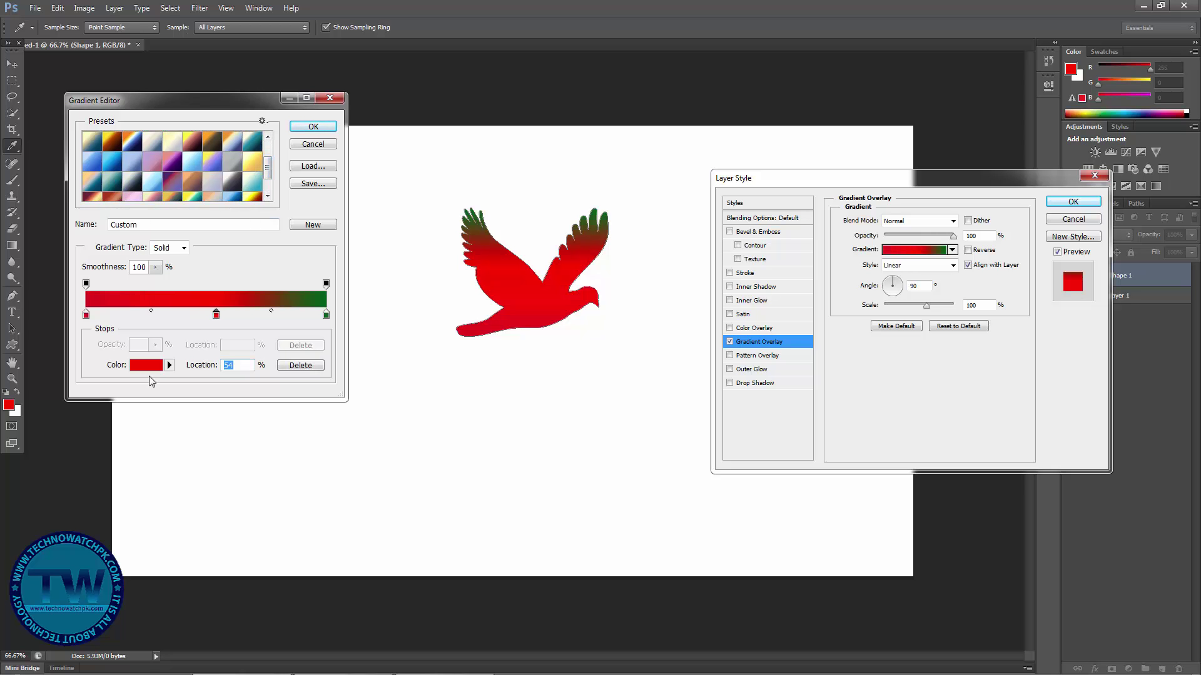
pyautogui.click(148, 365)
pyautogui.click(457, 305)
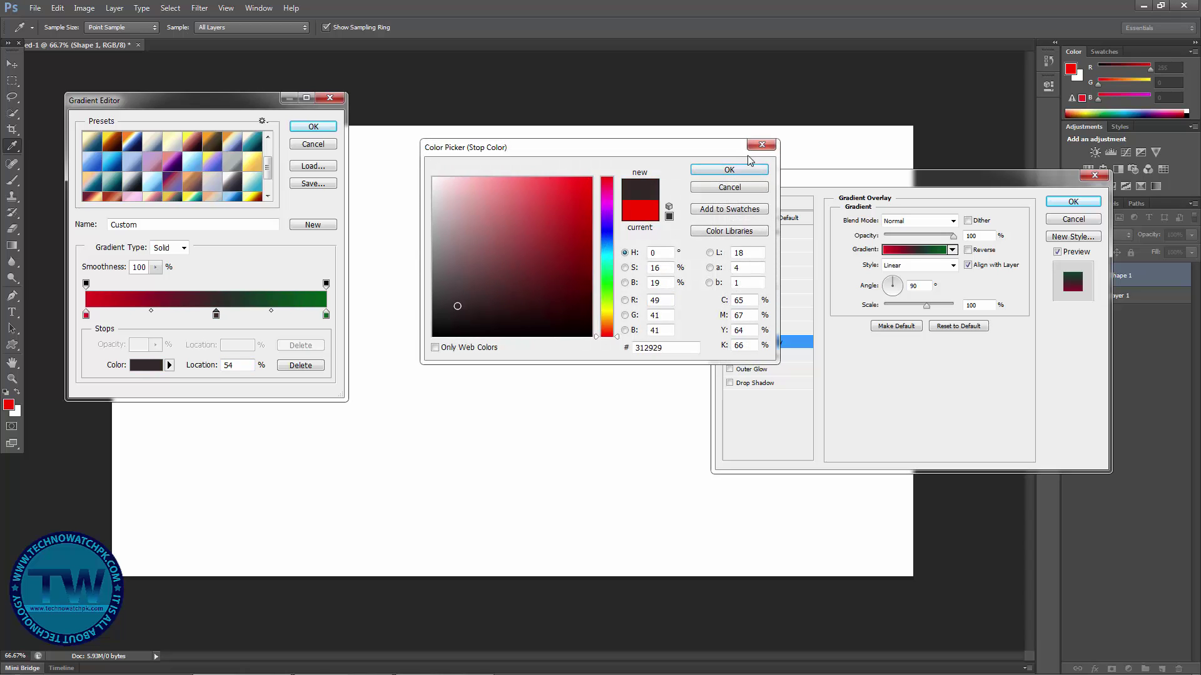
pyautogui.click(763, 170)
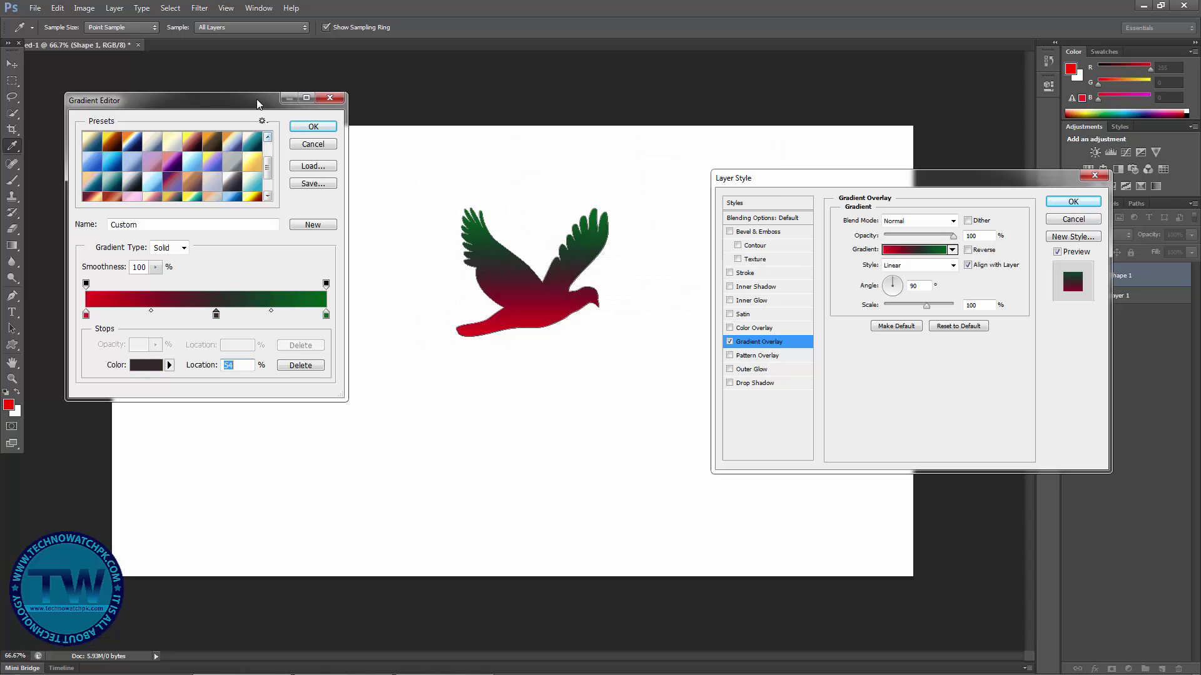
# Step: Recolor the gradient's first stop to a darker crimson and accept the edited gradient
pyautogui.moveTo(254, 104); pyautogui.dragTo(218, 93)
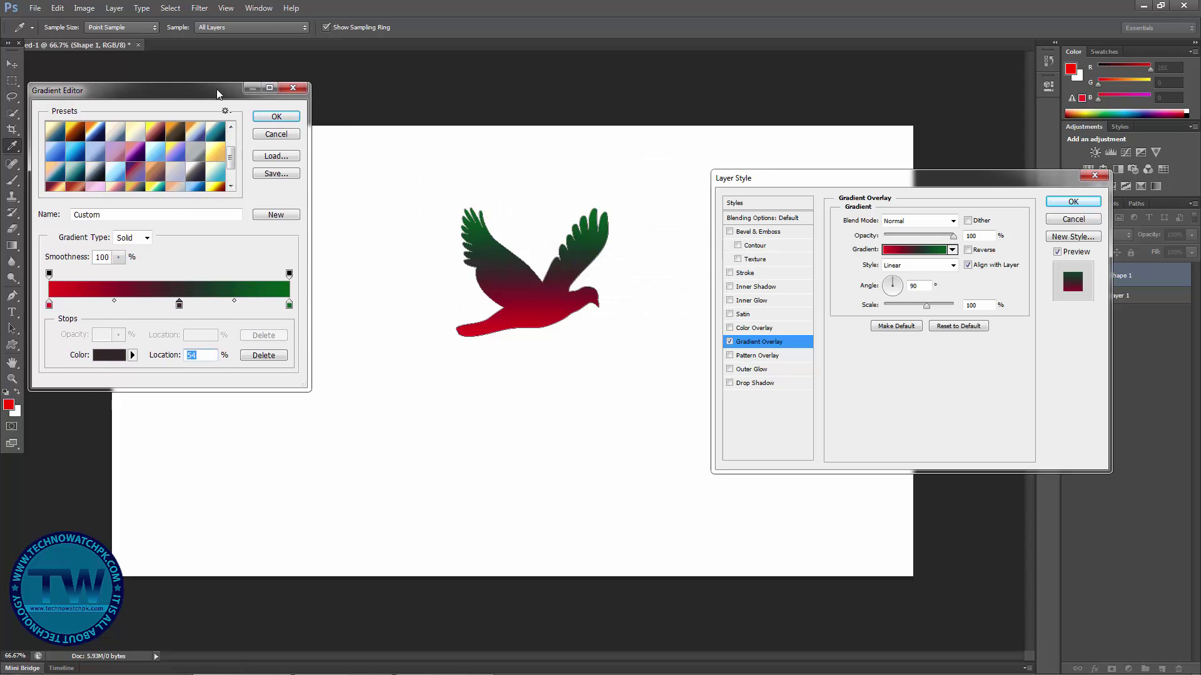
pyautogui.click(49, 305)
pyautogui.click(108, 355)
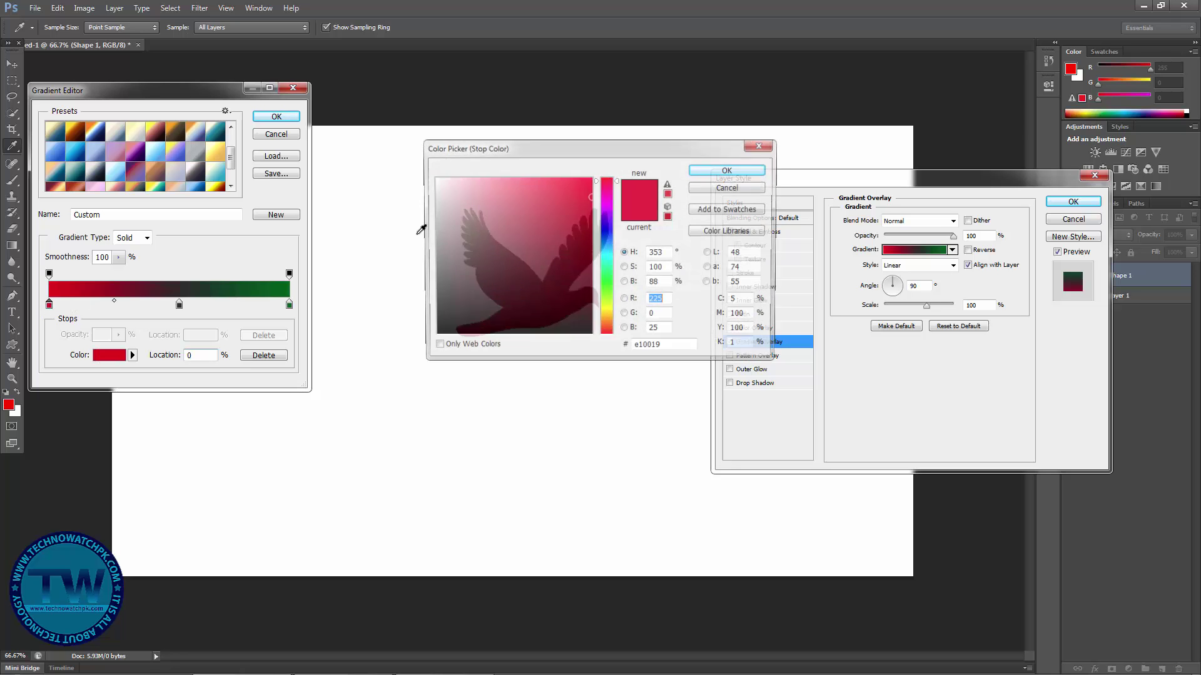
pyautogui.moveTo(587, 148); pyautogui.dragTo(640, 366)
pyautogui.moveTo(587, 442); pyautogui.dragTo(625, 431)
pyautogui.click(781, 388)
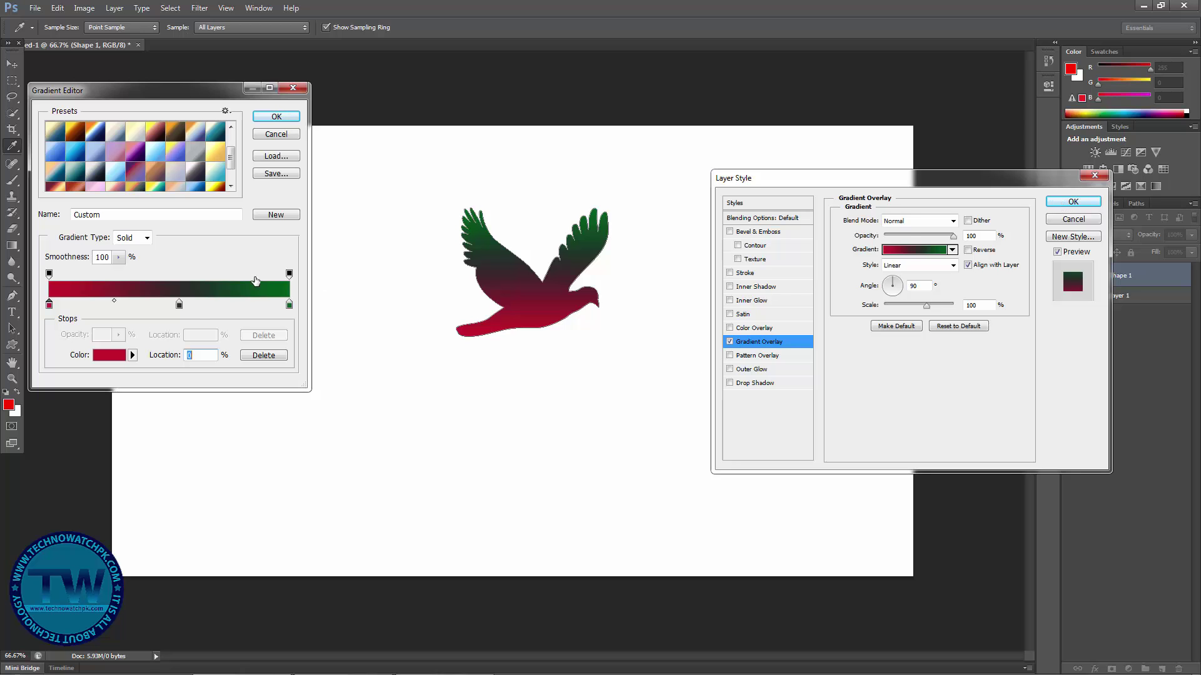
pyautogui.click(276, 118)
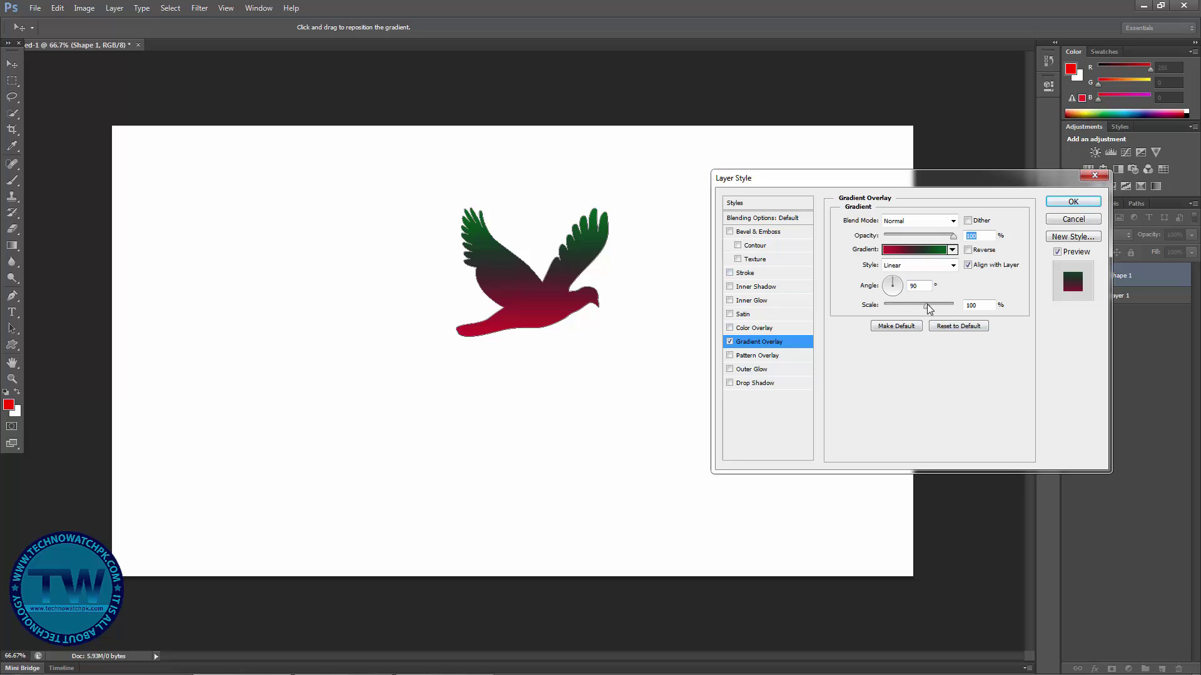
# Step: Set the gradient overlay's scale to 82% and toggle Reverse on and off to preview the flipped direction
pyautogui.moveTo(926, 308)
pyautogui.mouseDown()
pyautogui.moveTo(901, 310)
pyautogui.moveTo(939, 310)
pyautogui.moveTo(902, 311)
pyautogui.moveTo(935, 311)
pyautogui.moveTo(906, 311)
pyautogui.moveTo(919, 311)
pyautogui.mouseUp()
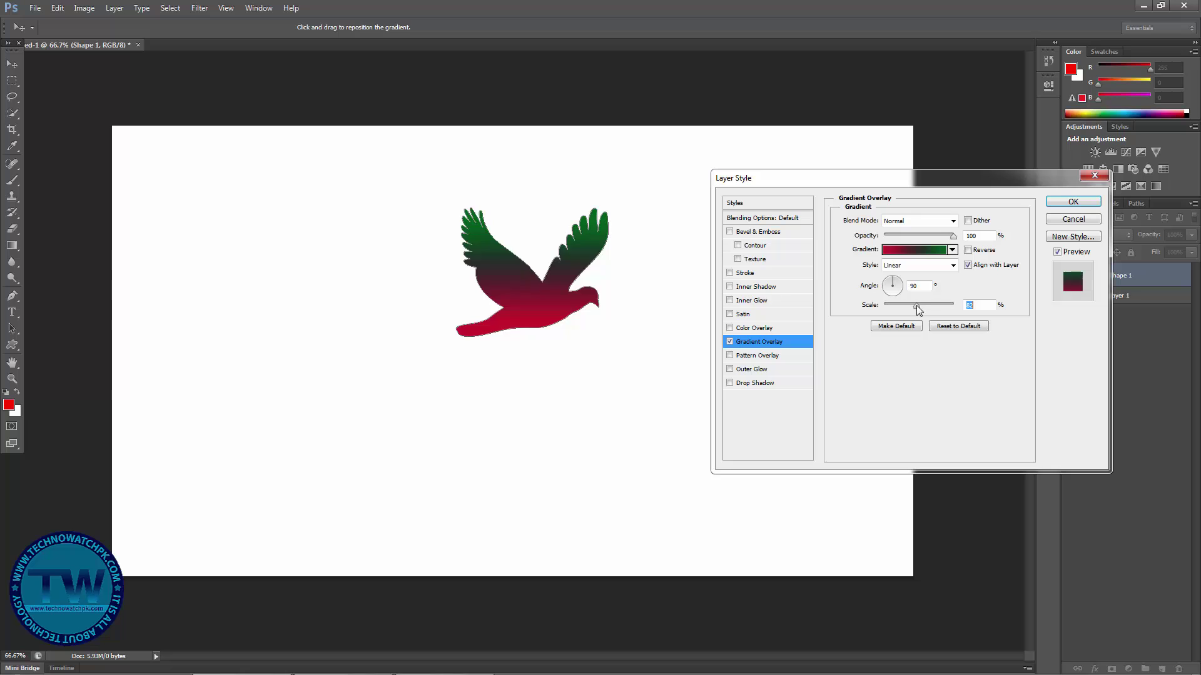
pyautogui.click(968, 250)
pyautogui.click(968, 250)
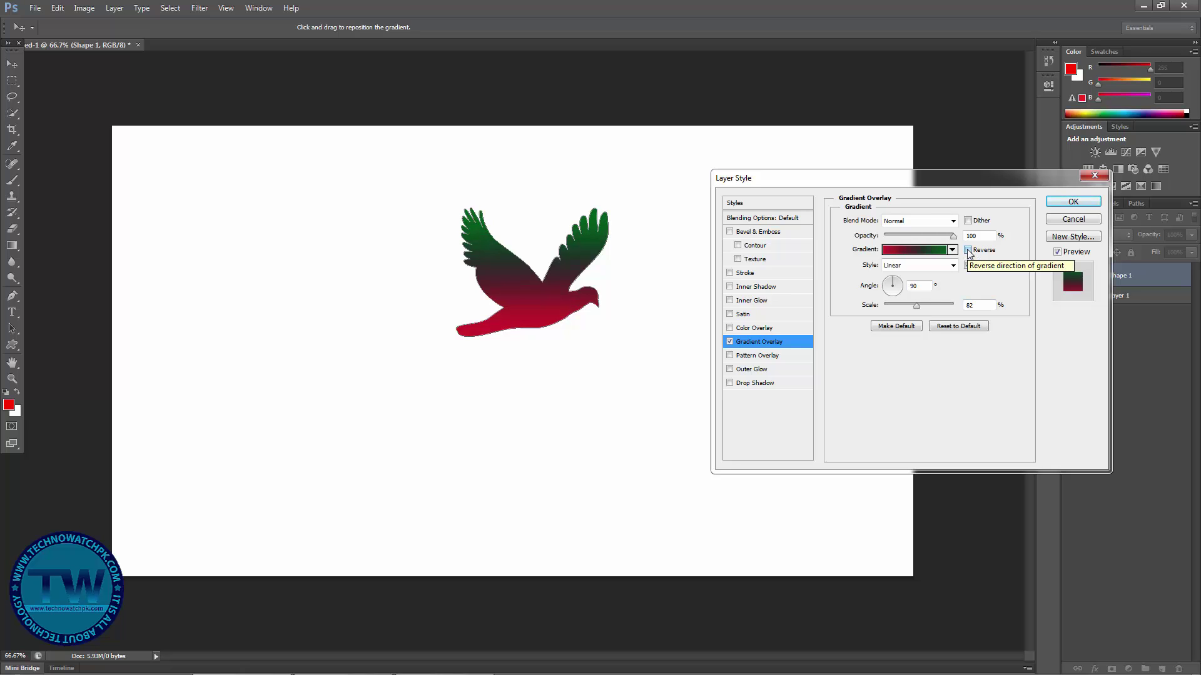
pyautogui.click(968, 251)
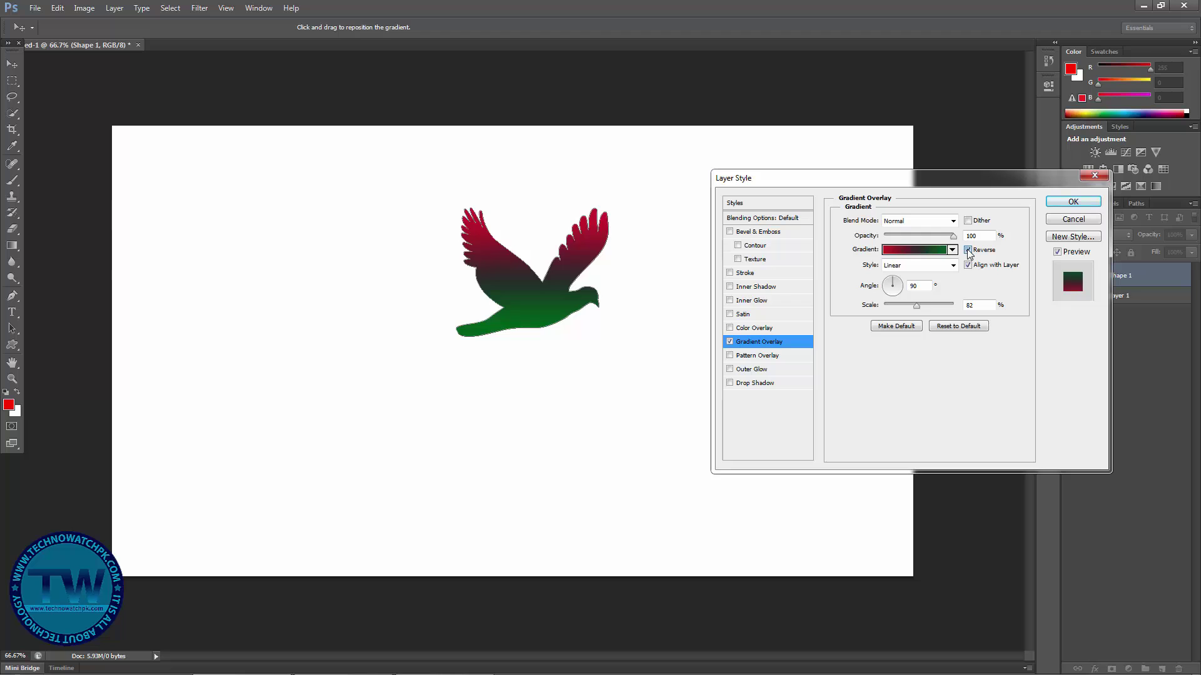
pyautogui.moveTo(951, 237)
pyautogui.mouseDown()
pyautogui.moveTo(892, 240)
pyautogui.moveTo(951, 239)
pyautogui.mouseUp()
# Step: Try the Color Dodge and Color Burn blend modes on the bird's gradient overlay
pyautogui.click(953, 221)
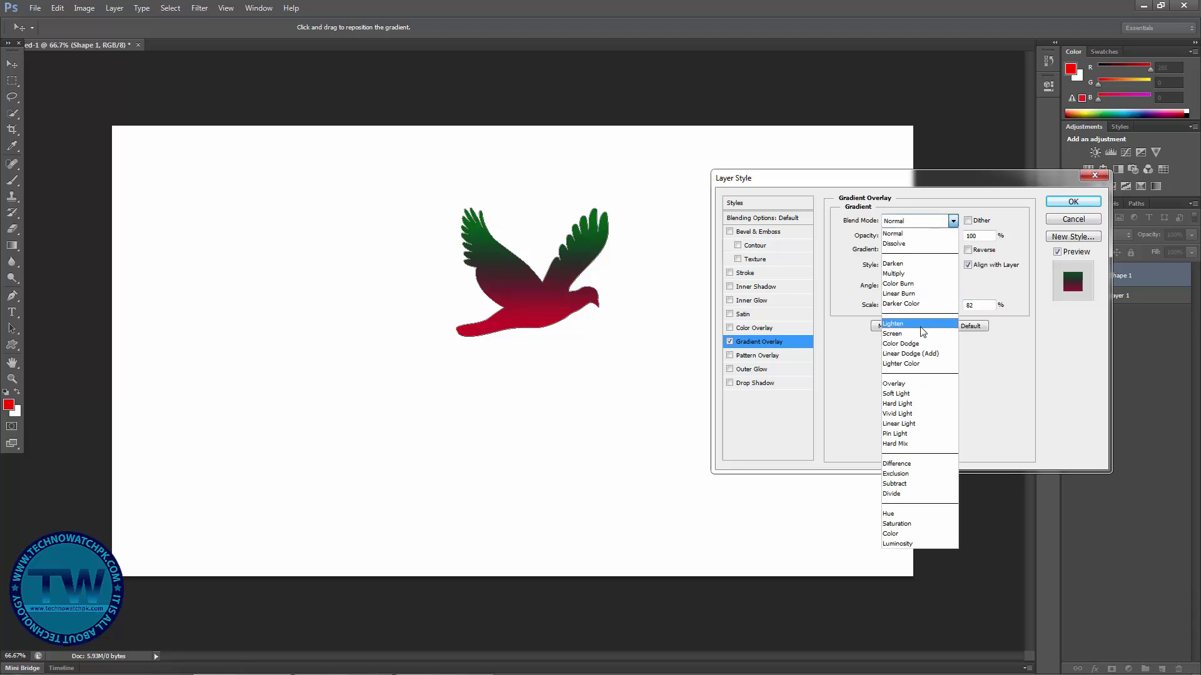
pyautogui.click(906, 344)
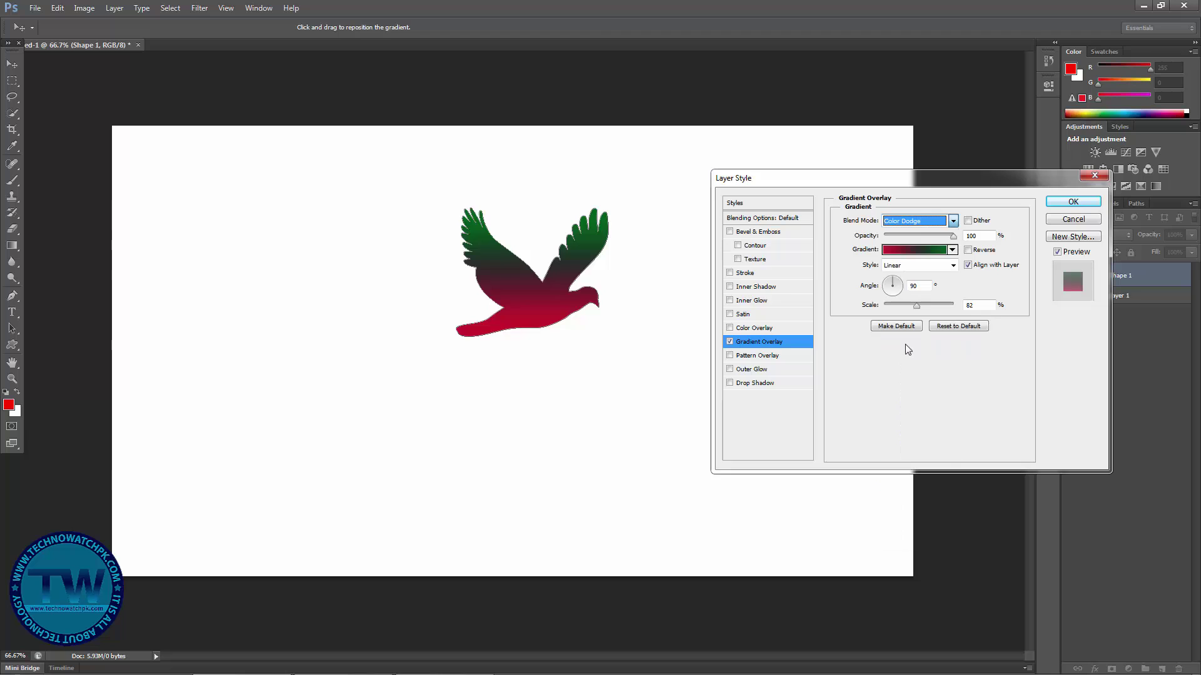
pyautogui.click(953, 221)
pyautogui.click(906, 343)
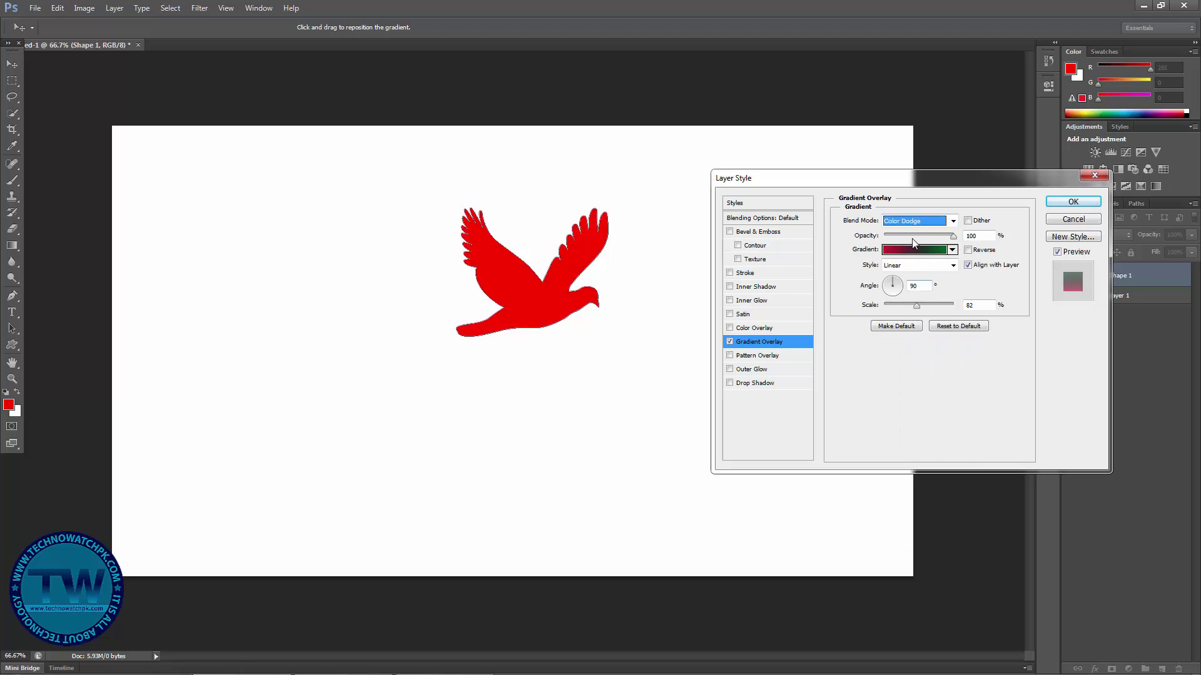
pyautogui.click(914, 221)
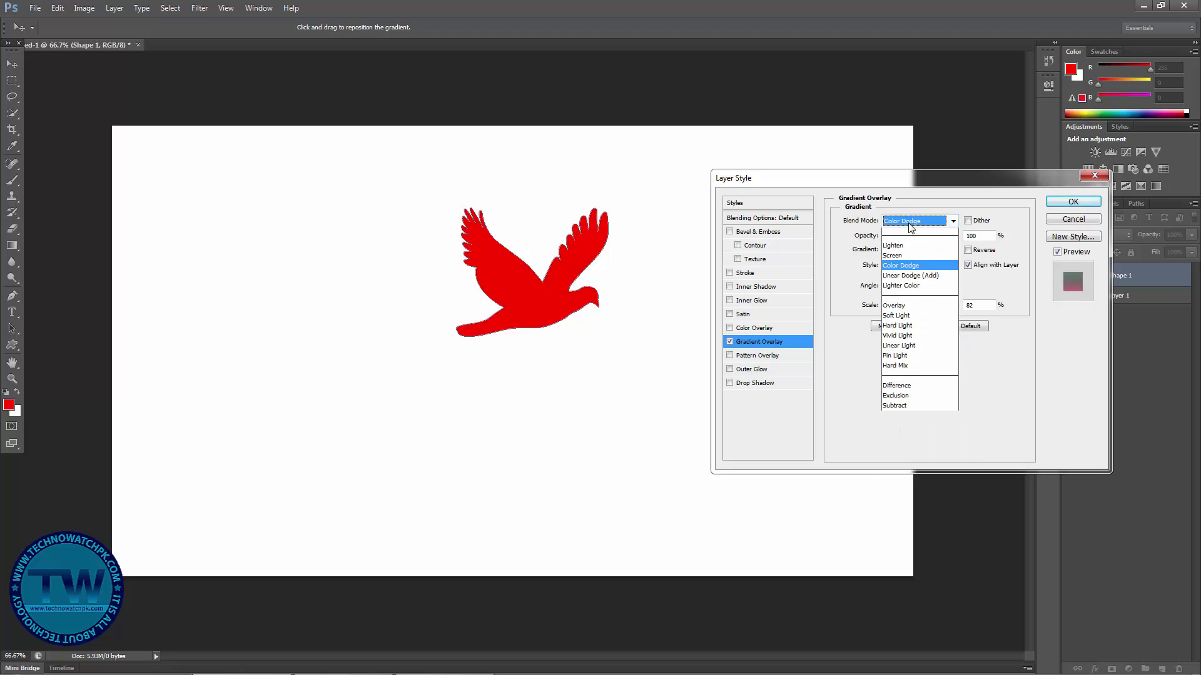
pyautogui.click(908, 285)
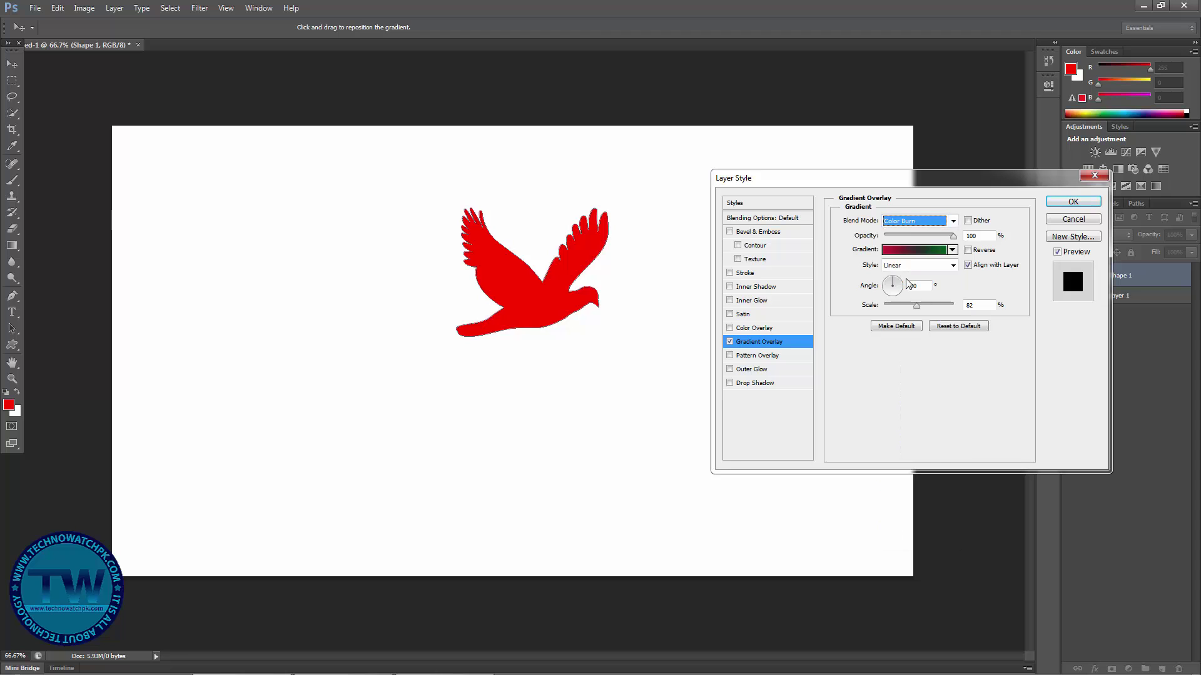
# Step: Try the Soft Light, Difference and Multiply blend modes on the bird's gradient overlay
pyautogui.click(912, 223)
pyautogui.click(904, 394)
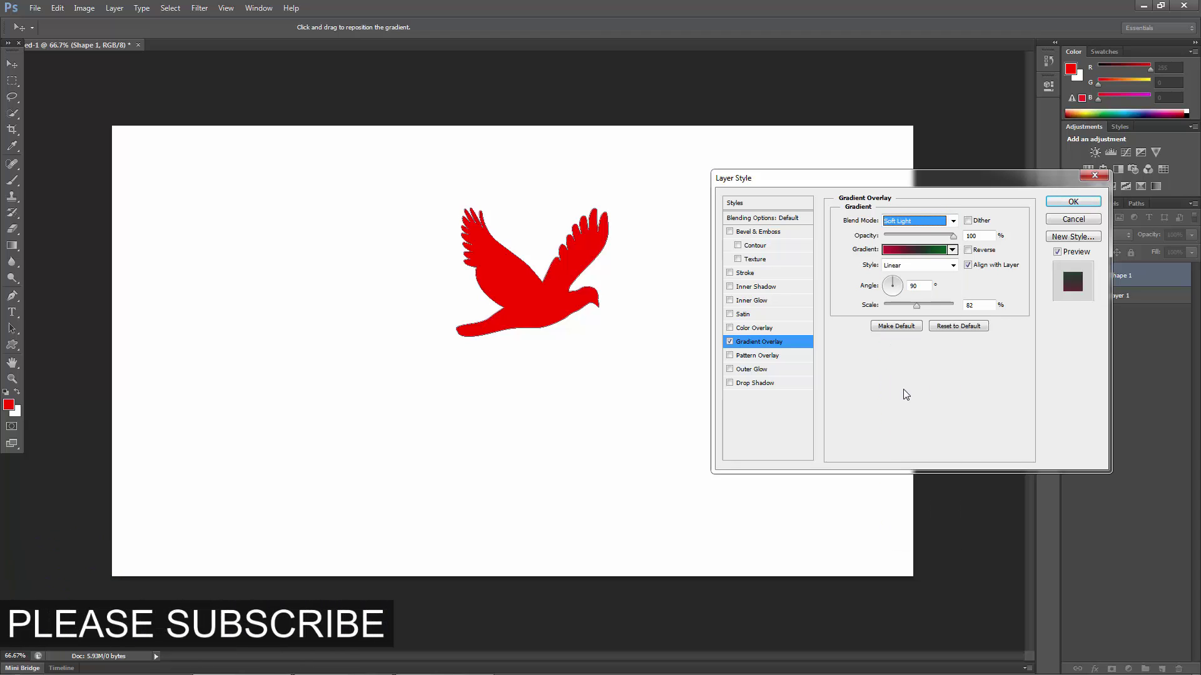
pyautogui.click(913, 222)
pyautogui.click(896, 466)
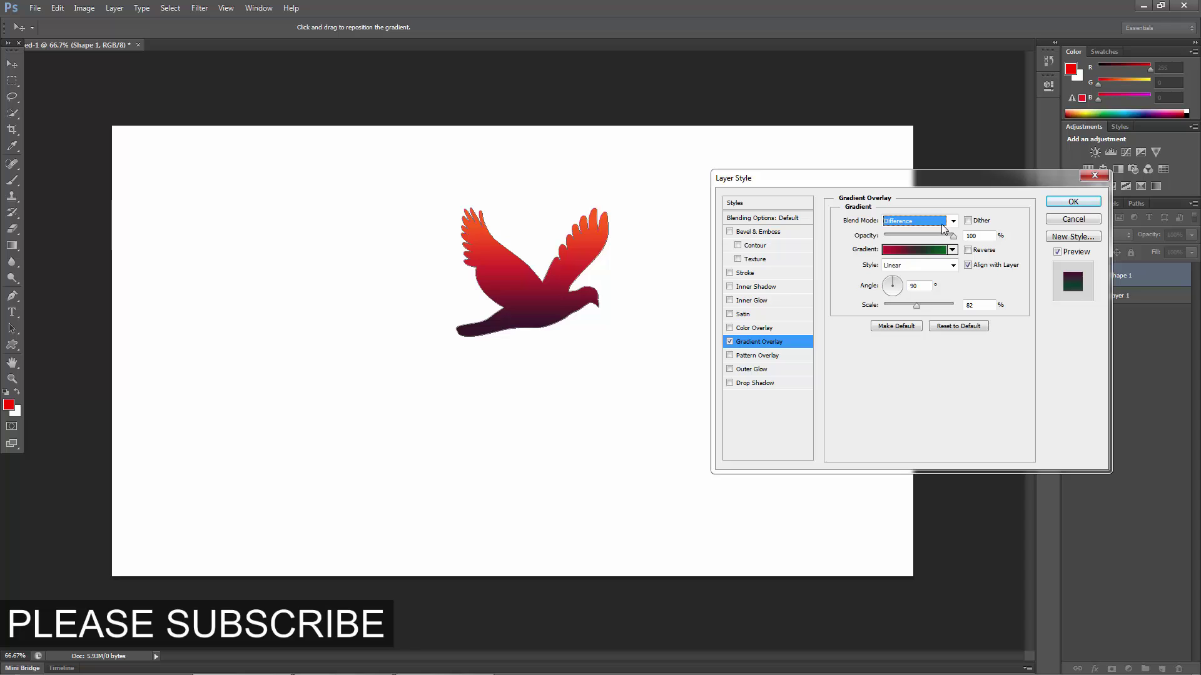
pyautogui.click(913, 221)
pyautogui.click(906, 275)
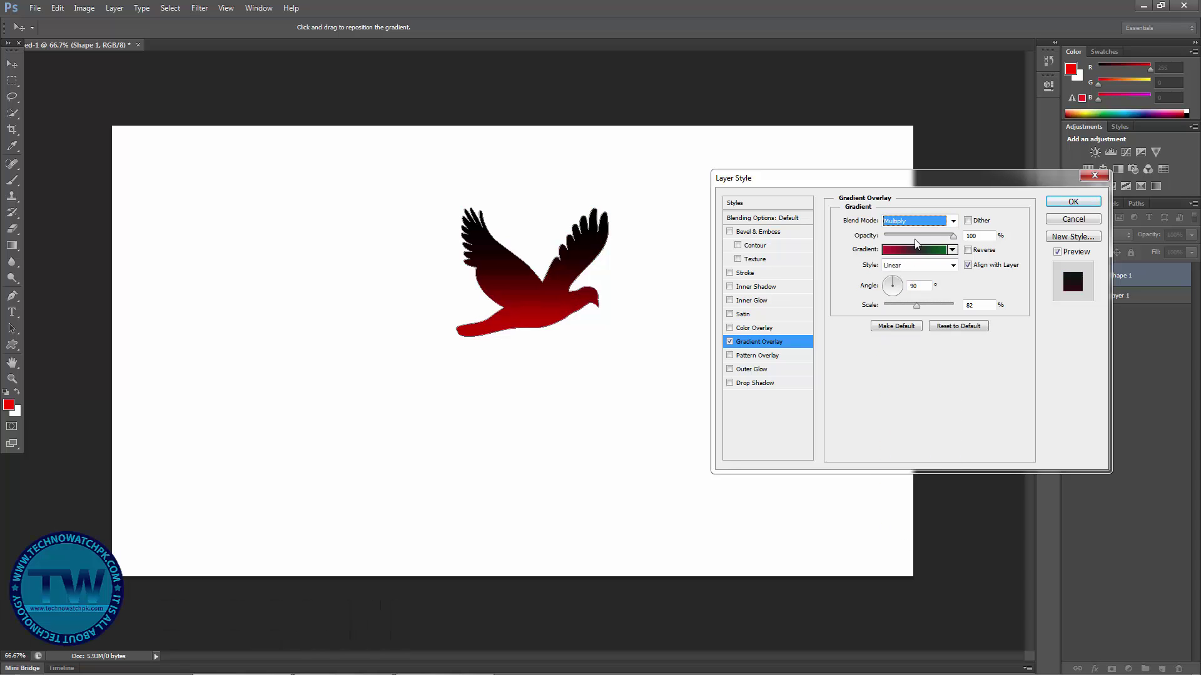
# Step: Try the Lighten, Overlay, Hard Light, Pin Light and Difference blend modes on the bird's gradient overlay
pyautogui.click(919, 223)
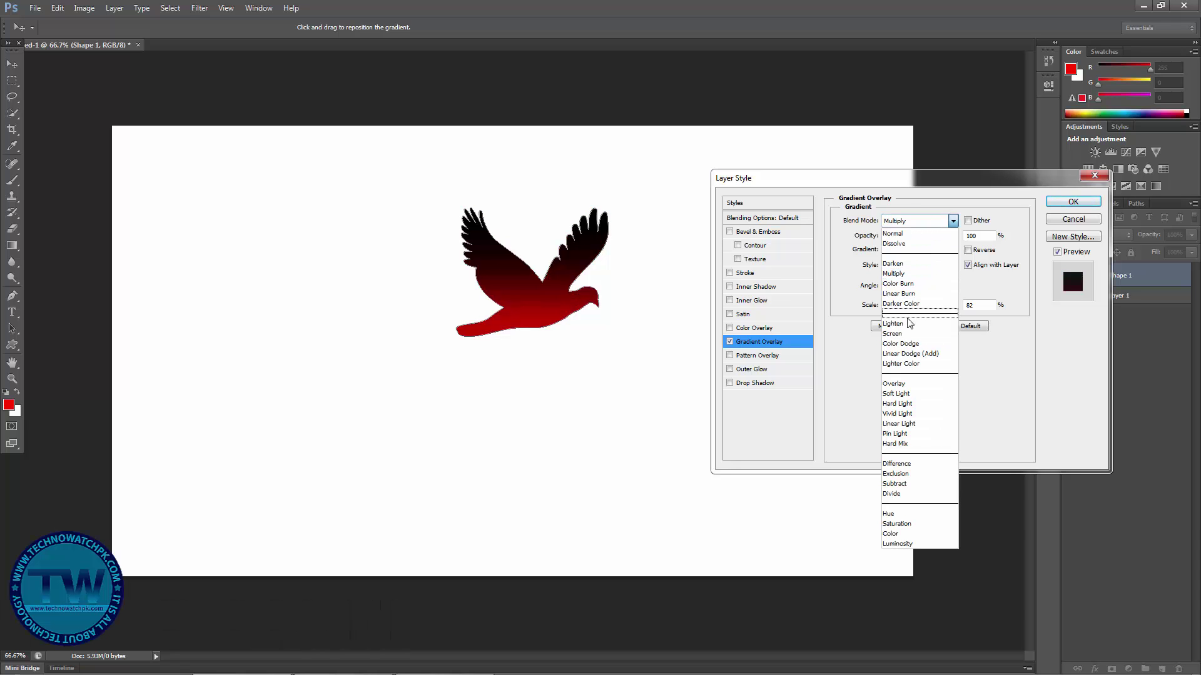
pyautogui.click(907, 324)
pyautogui.click(915, 221)
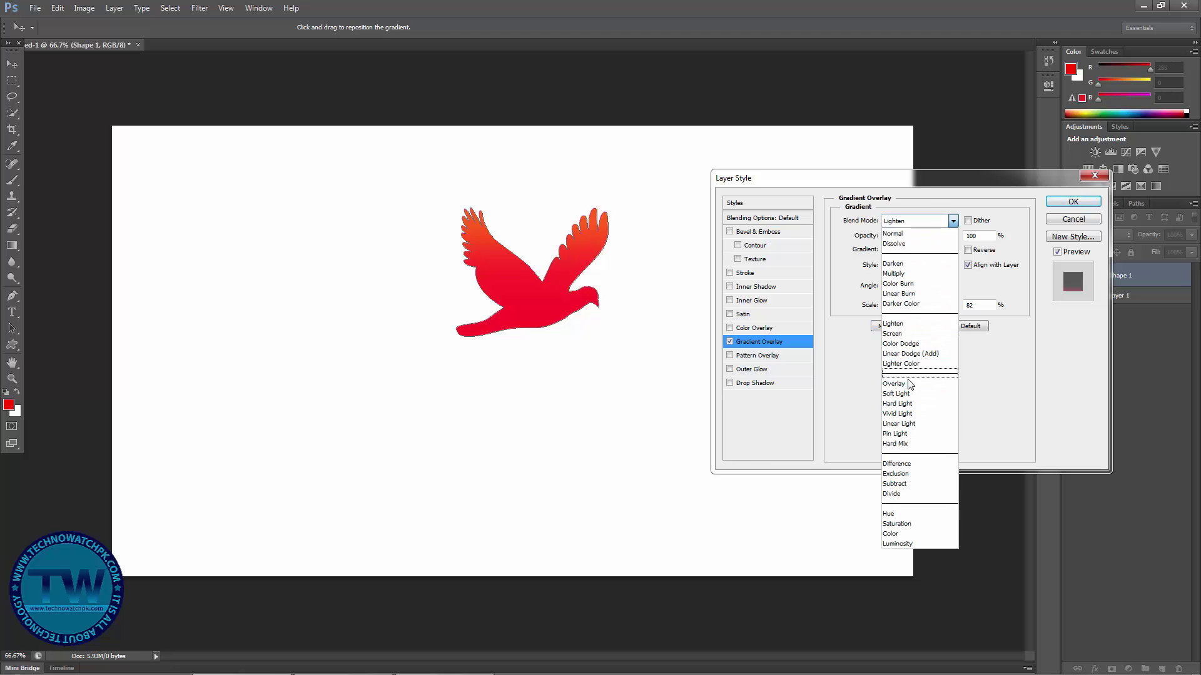
pyautogui.click(906, 384)
pyautogui.click(913, 224)
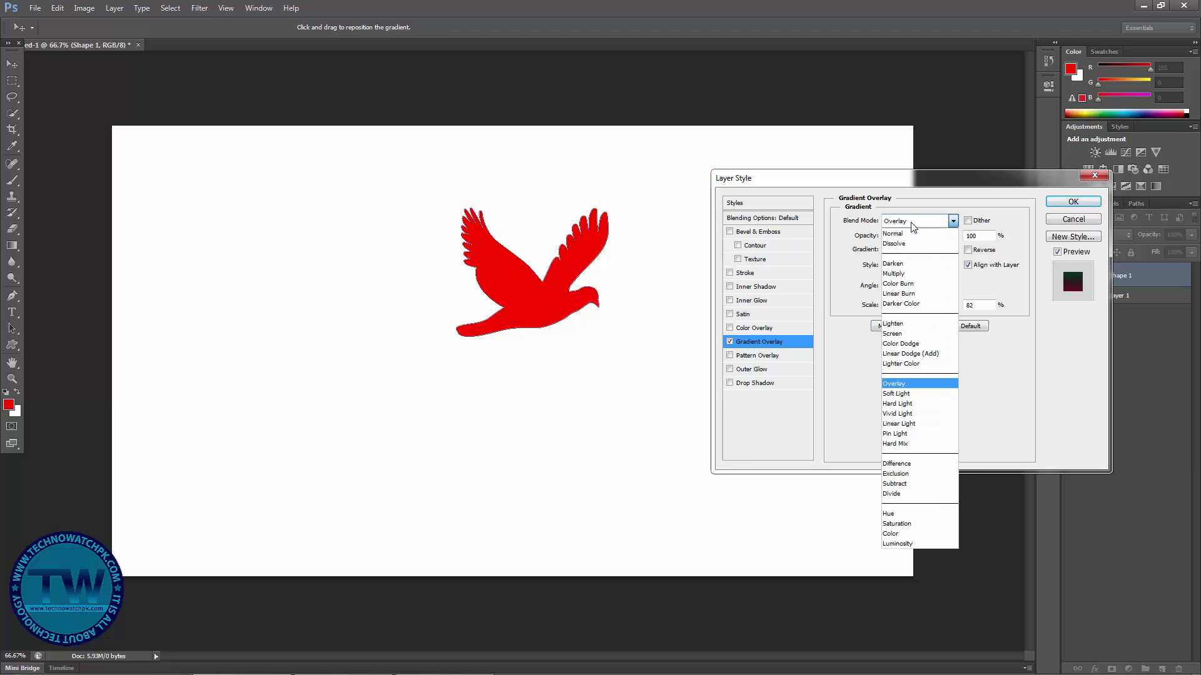
pyautogui.click(897, 404)
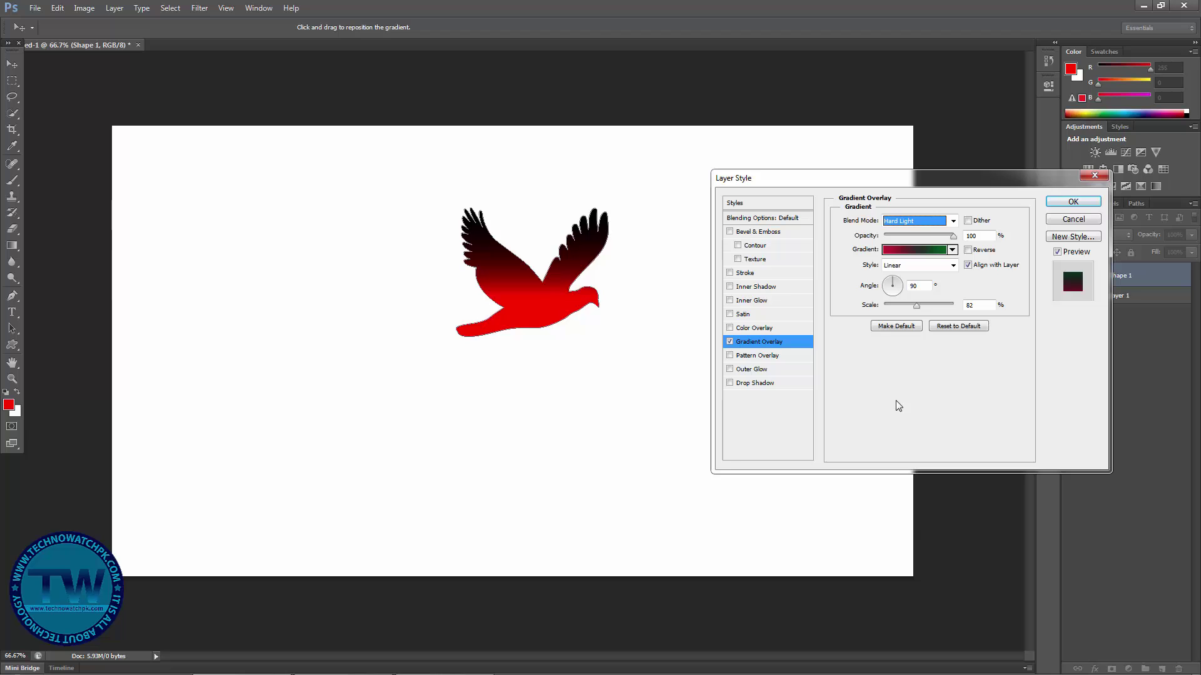
pyautogui.click(927, 225)
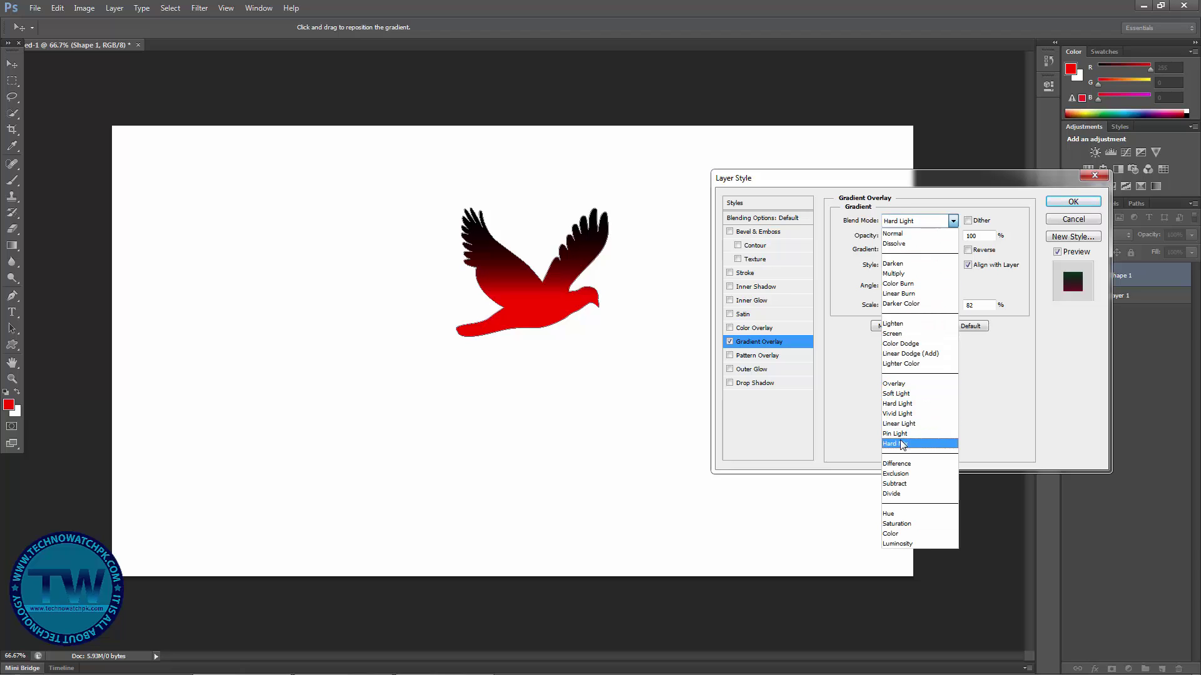
pyautogui.click(902, 435)
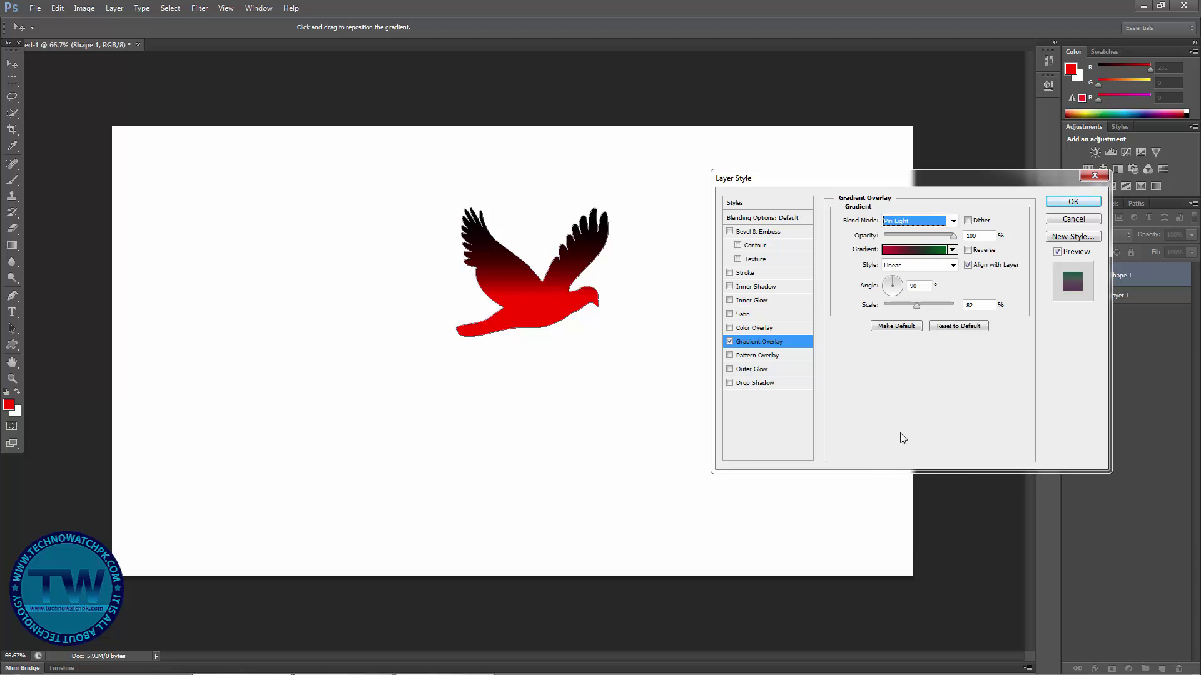
pyautogui.click(913, 220)
pyautogui.click(903, 468)
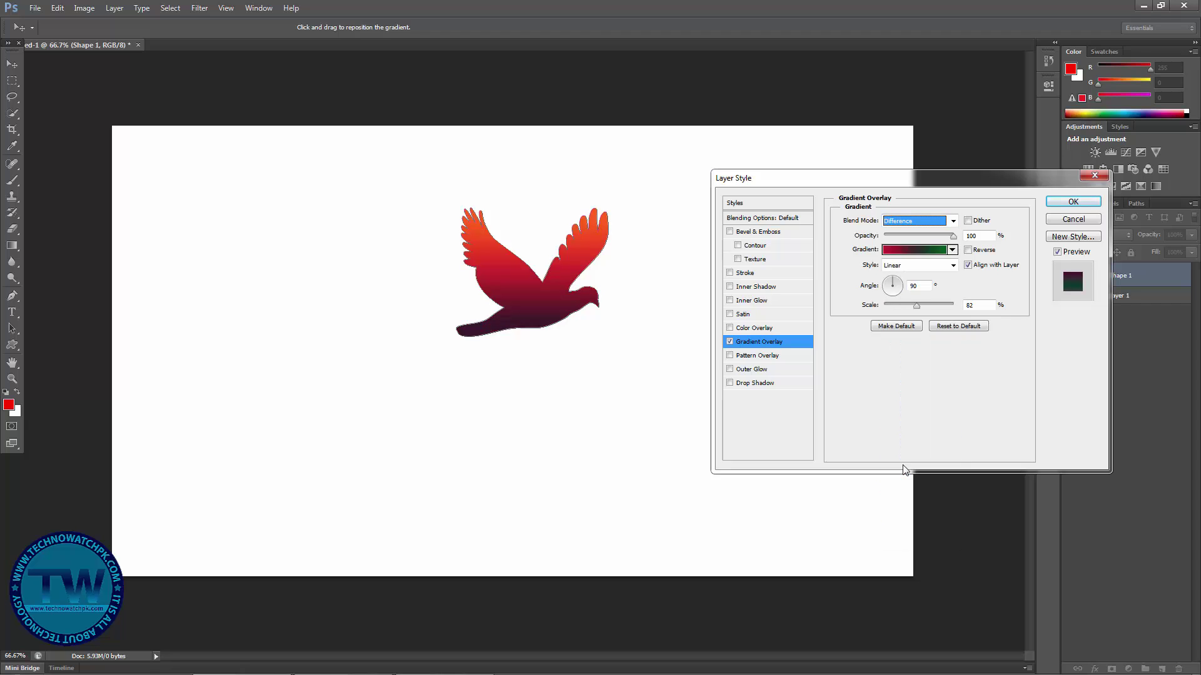
# Step: Set the blend mode of the bird's gradient overlay back to Normal
pyautogui.click(949, 225)
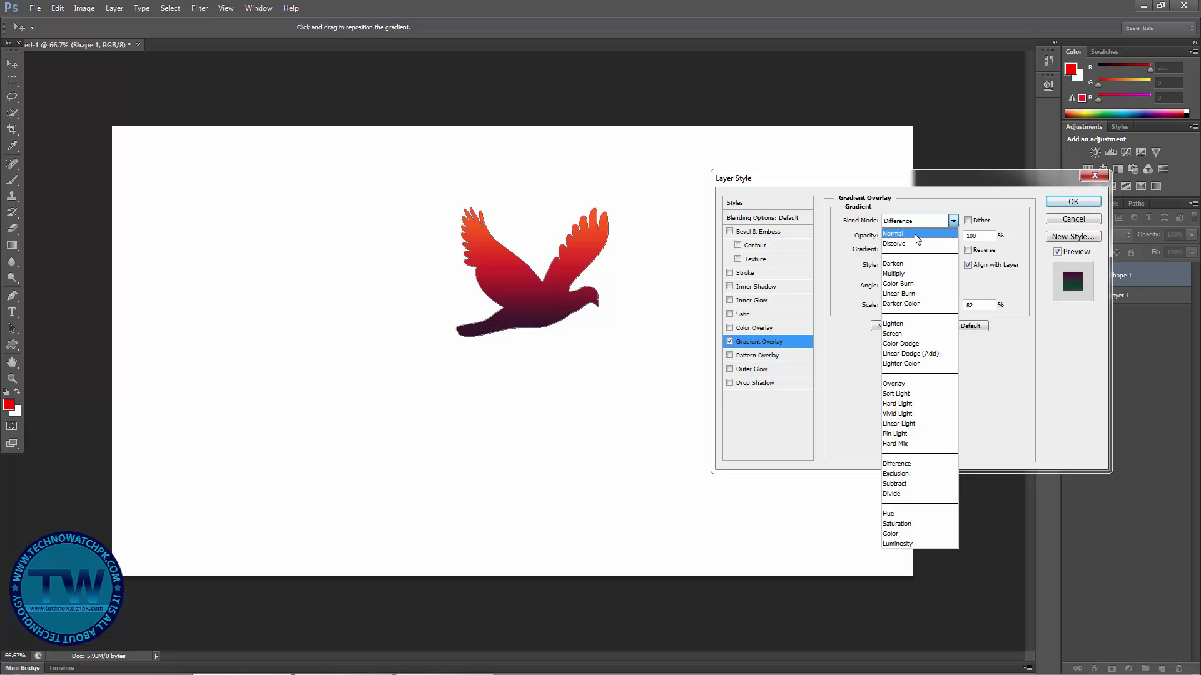
pyautogui.click(916, 235)
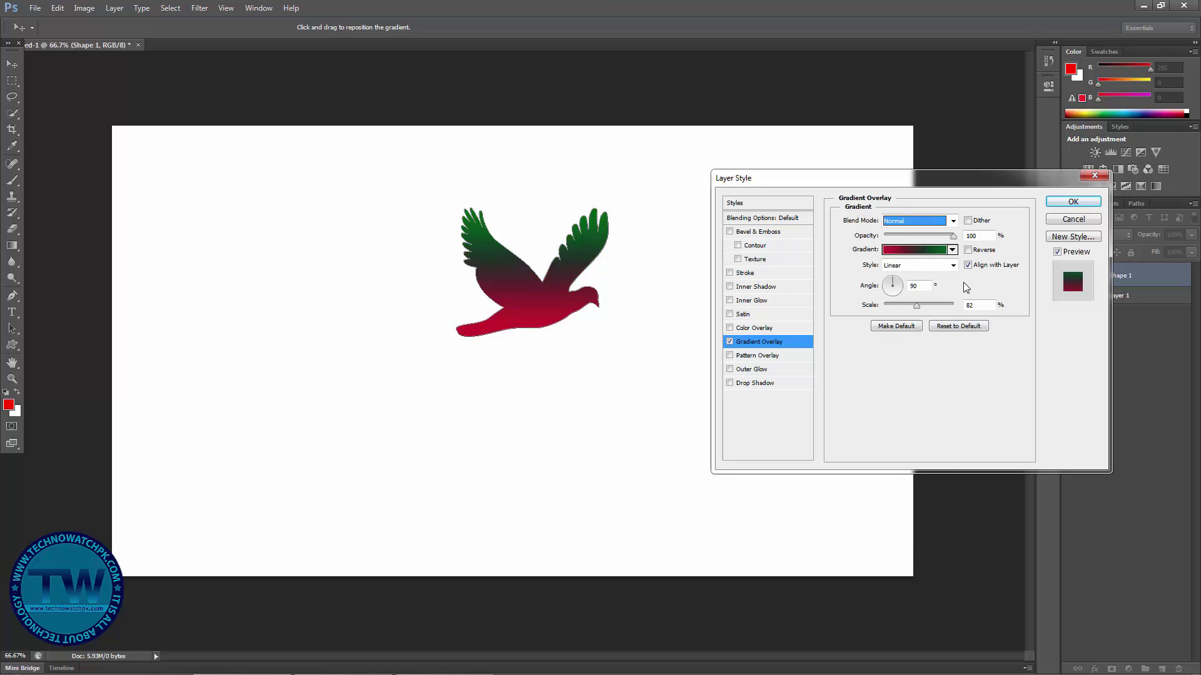
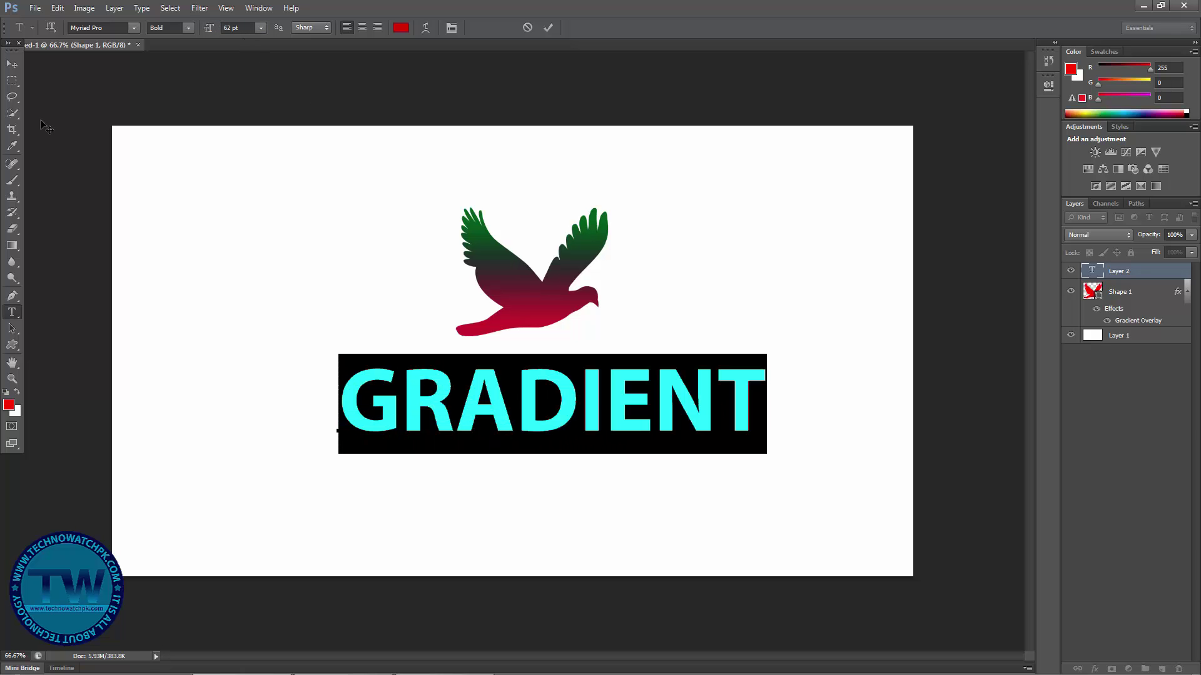
# Step: Finish the GRADIENT text and move it slightly down and to the left, beneath the bird
pyautogui.click(12, 64)
pyautogui.moveTo(574, 403); pyautogui.dragTo(552, 440)
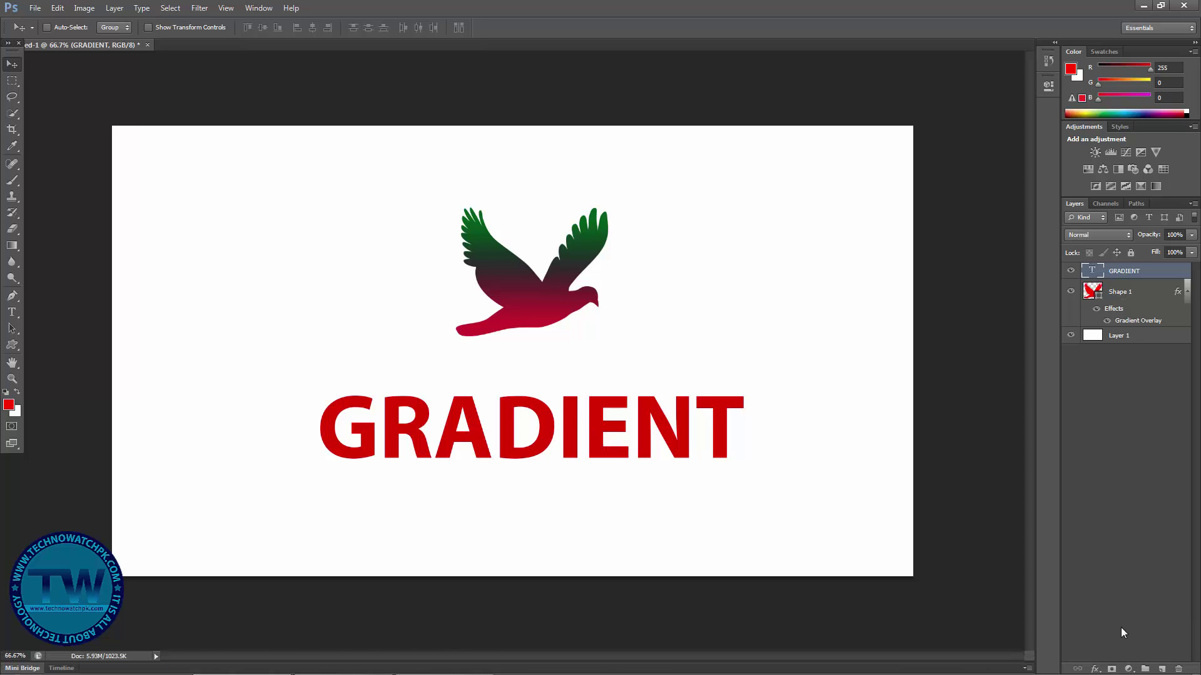
# Step: Add a Gradient Fill layer with the linear red-to-transparent gradient at 90° and clip it to the GRADIENT text layer
pyautogui.click(1130, 669)
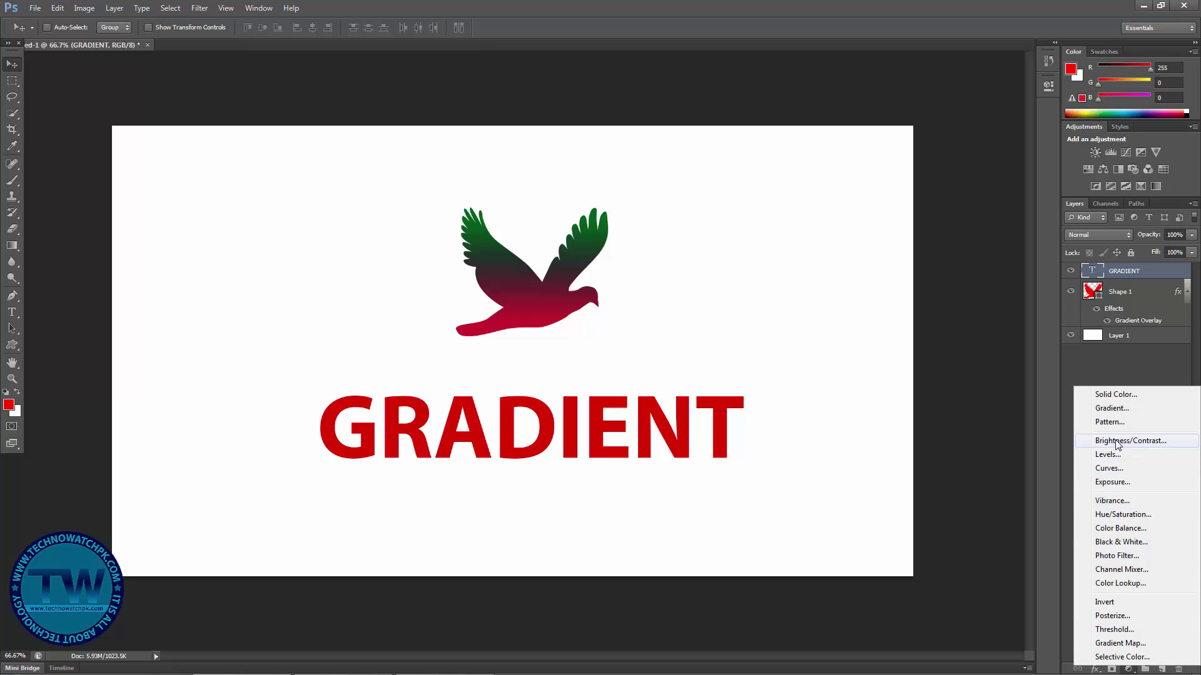
pyautogui.click(1129, 670)
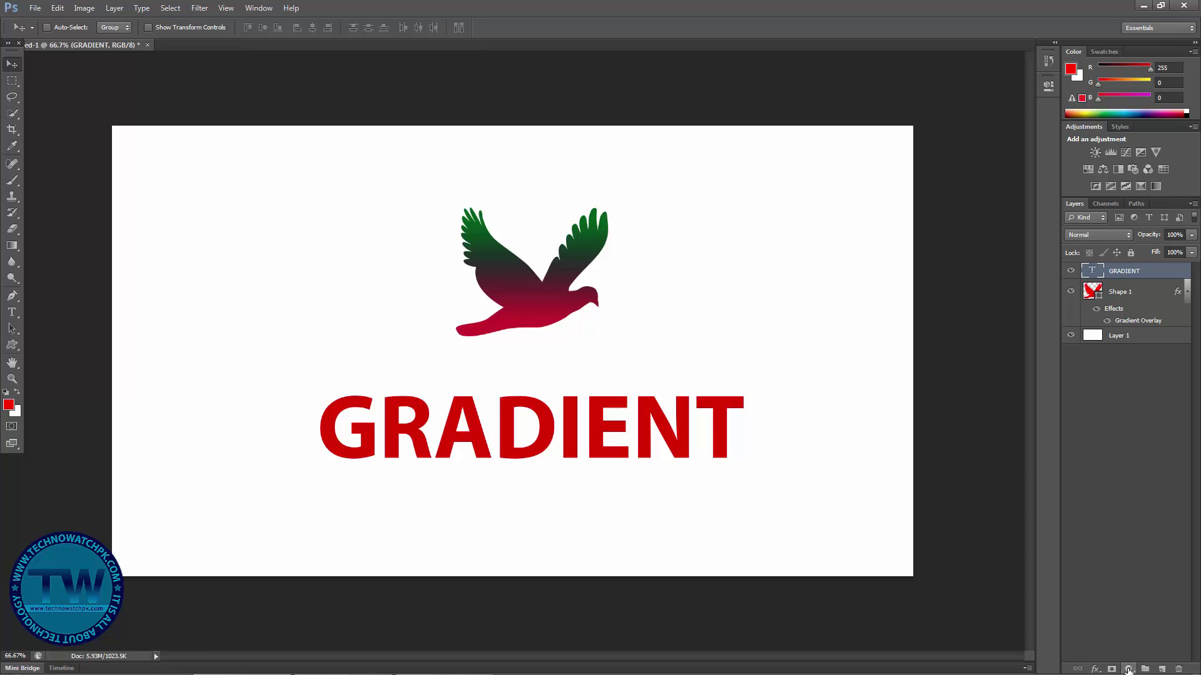
pyautogui.click(1129, 670)
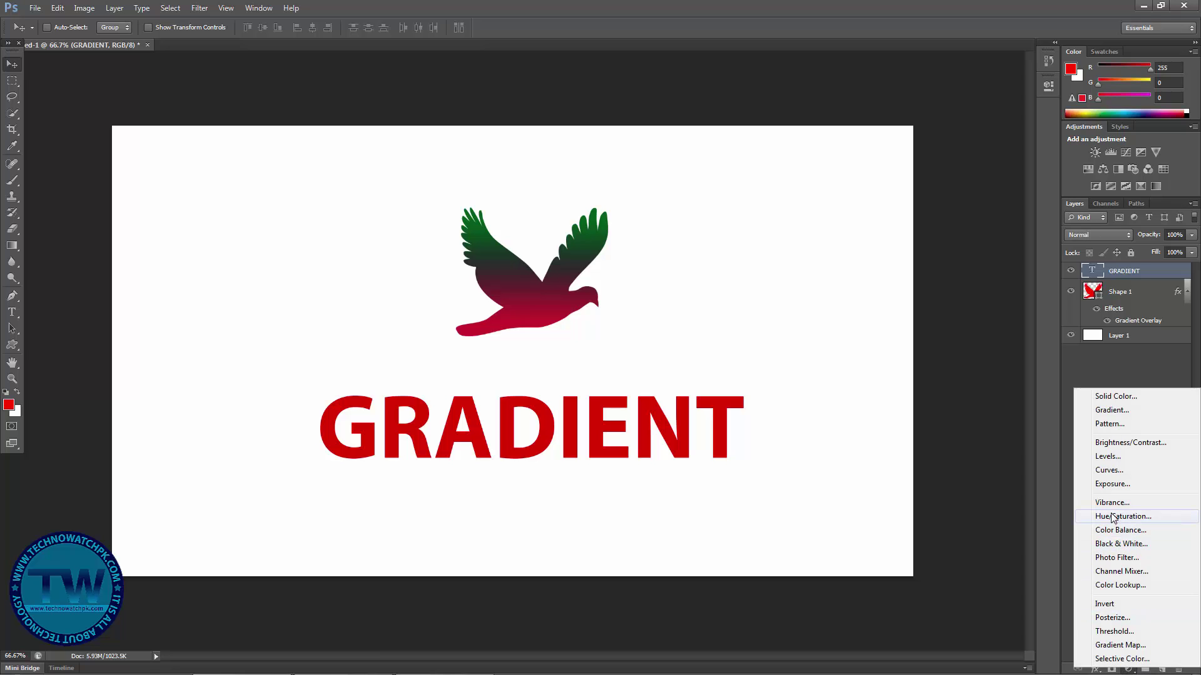
pyautogui.click(1112, 412)
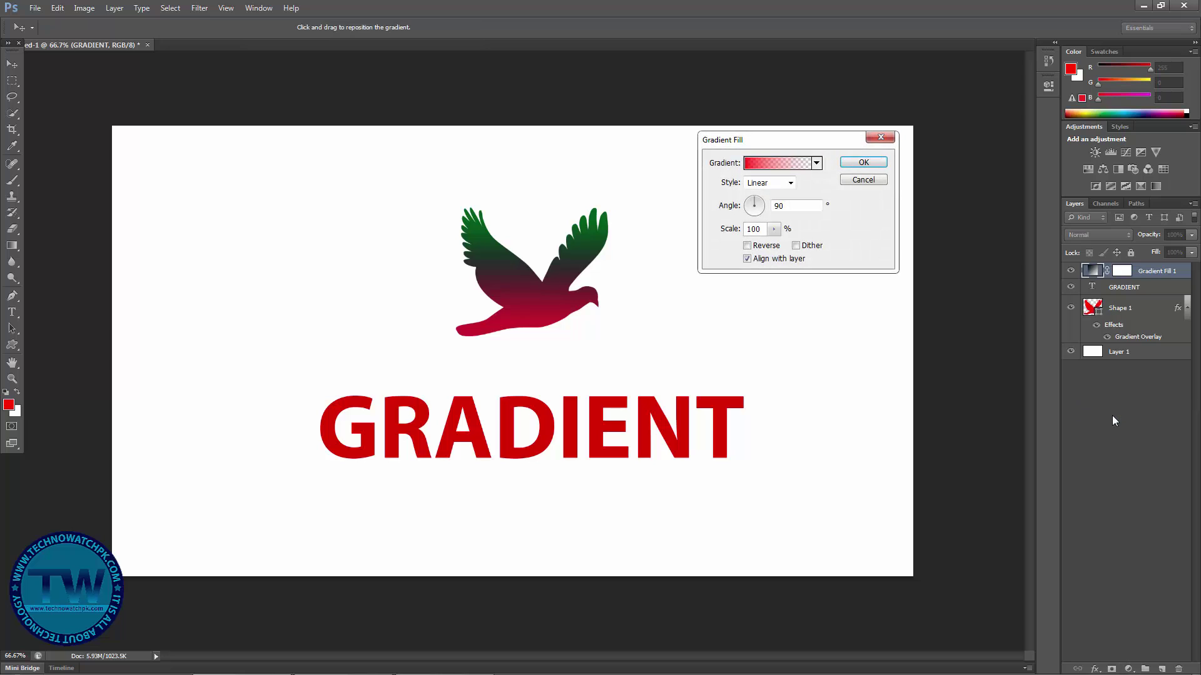
pyautogui.click(862, 163)
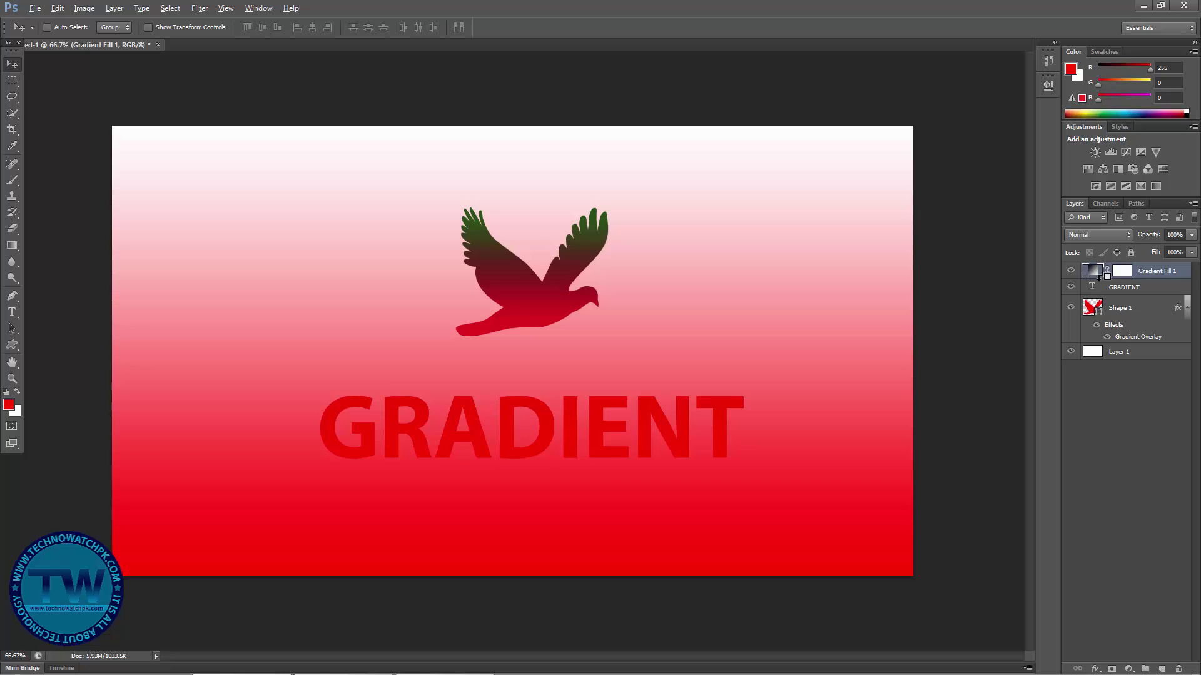
pyautogui.keyDown('alt'); pyautogui.click(1099, 279); pyautogui.keyUp('alt')
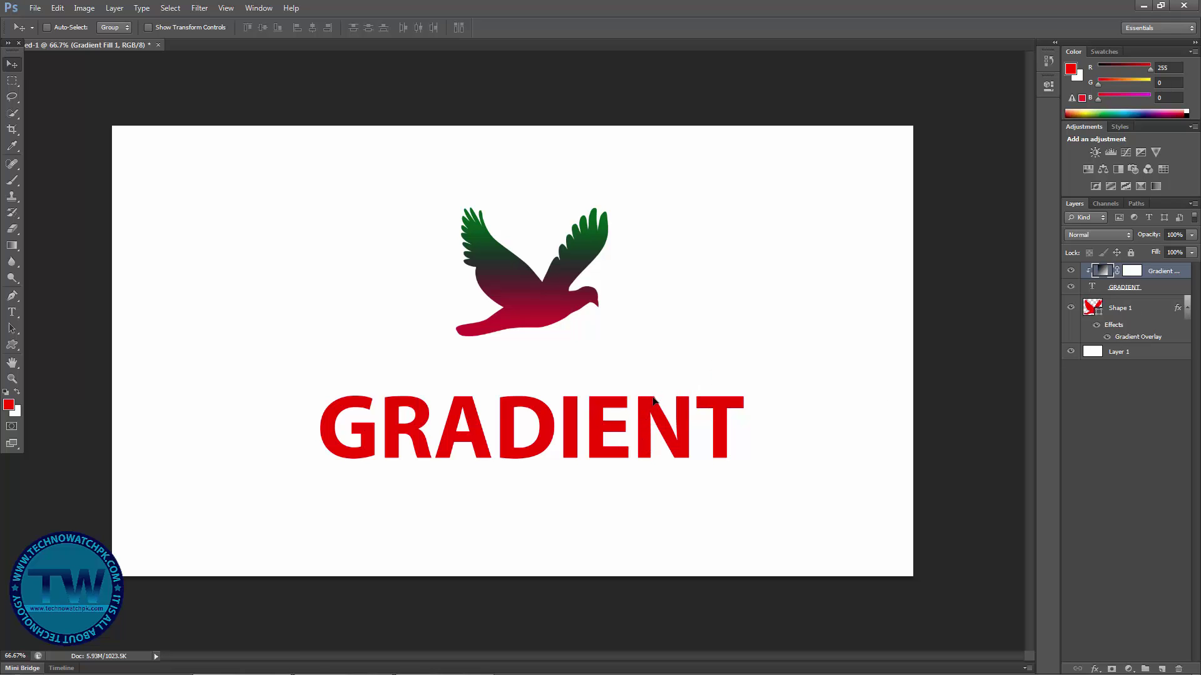
# Step: Free-transform the GRADIENT text layer to move the word down and slightly right, farther from the bird
pyautogui.click(1132, 289)
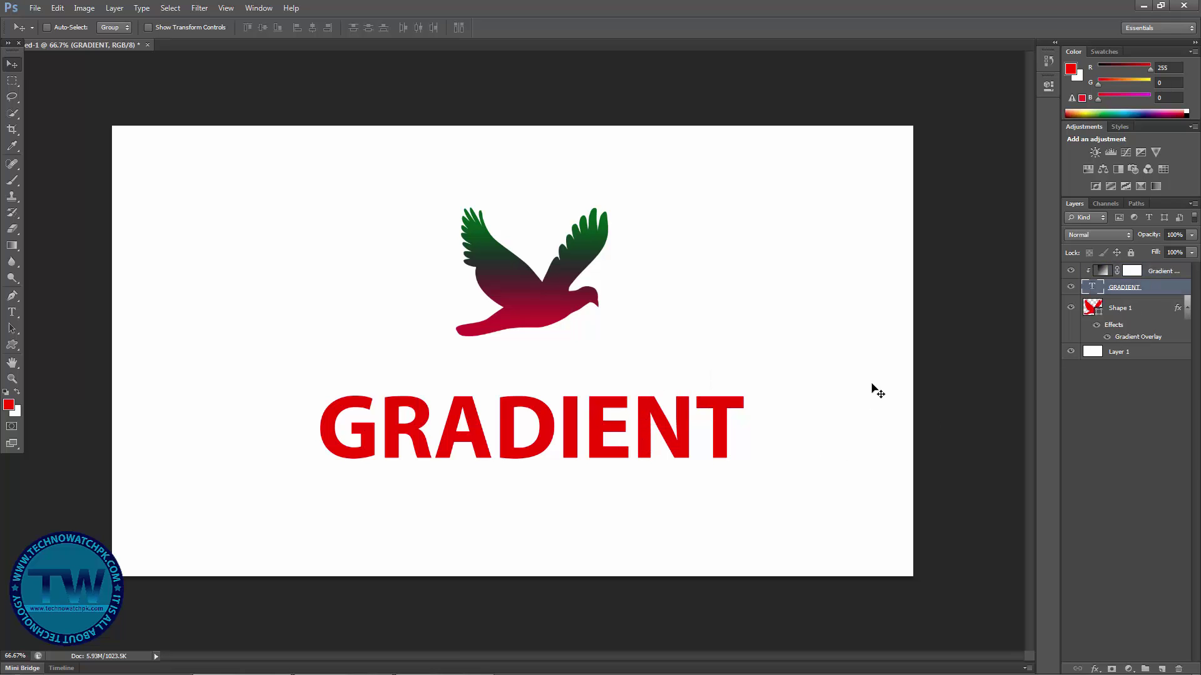
pyautogui.hotkey('ctrl', 't')
pyautogui.moveTo(588, 431); pyautogui.dragTo(619, 469)
pyautogui.press('Return')
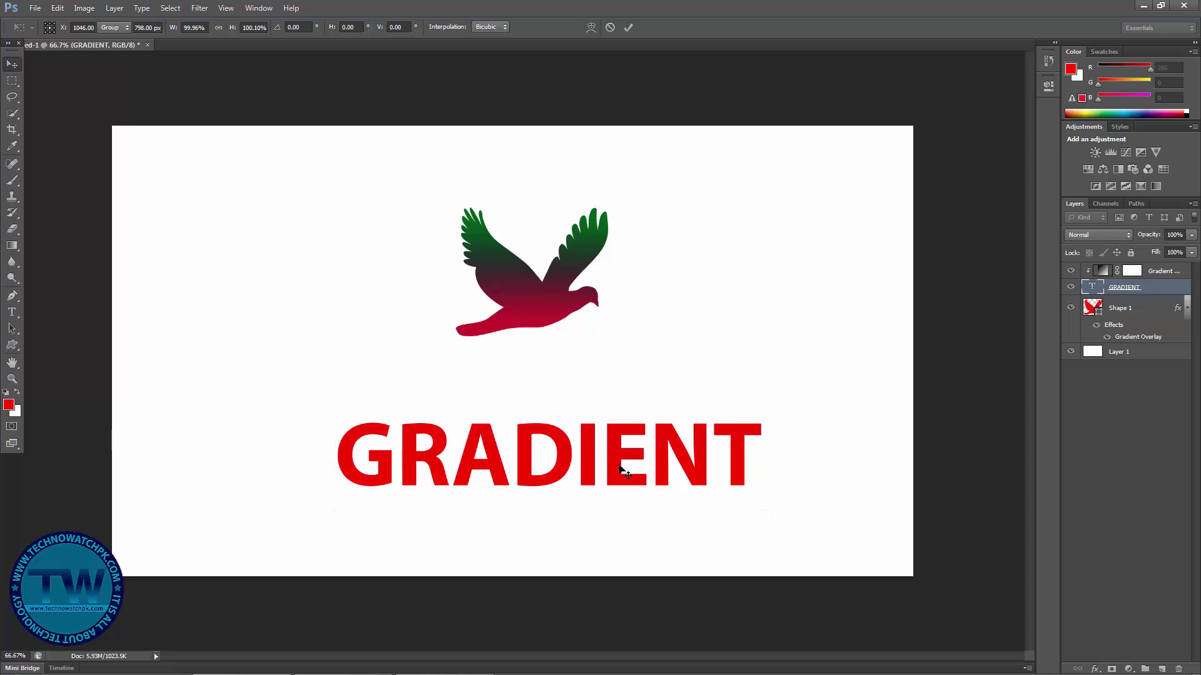
# Step: Change the clipped gradient fill to the yellow, violet, orange and blue preset
pyautogui.doubleClick(1103, 273)
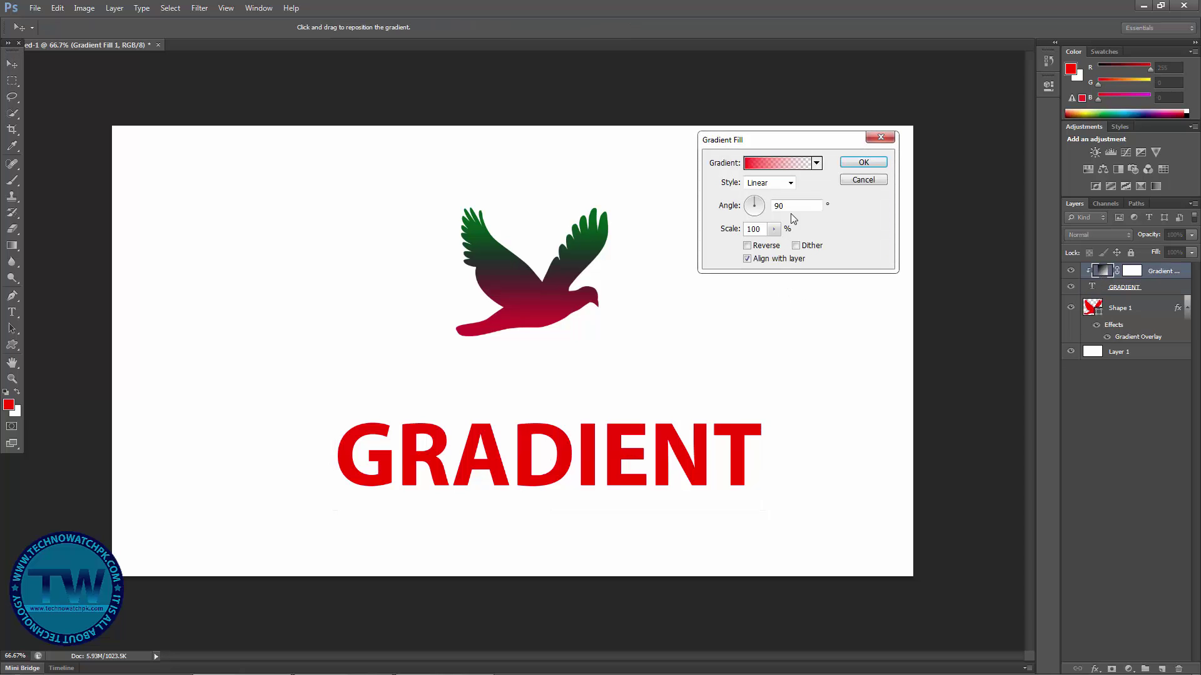
pyautogui.click(816, 163)
pyautogui.click(781, 193)
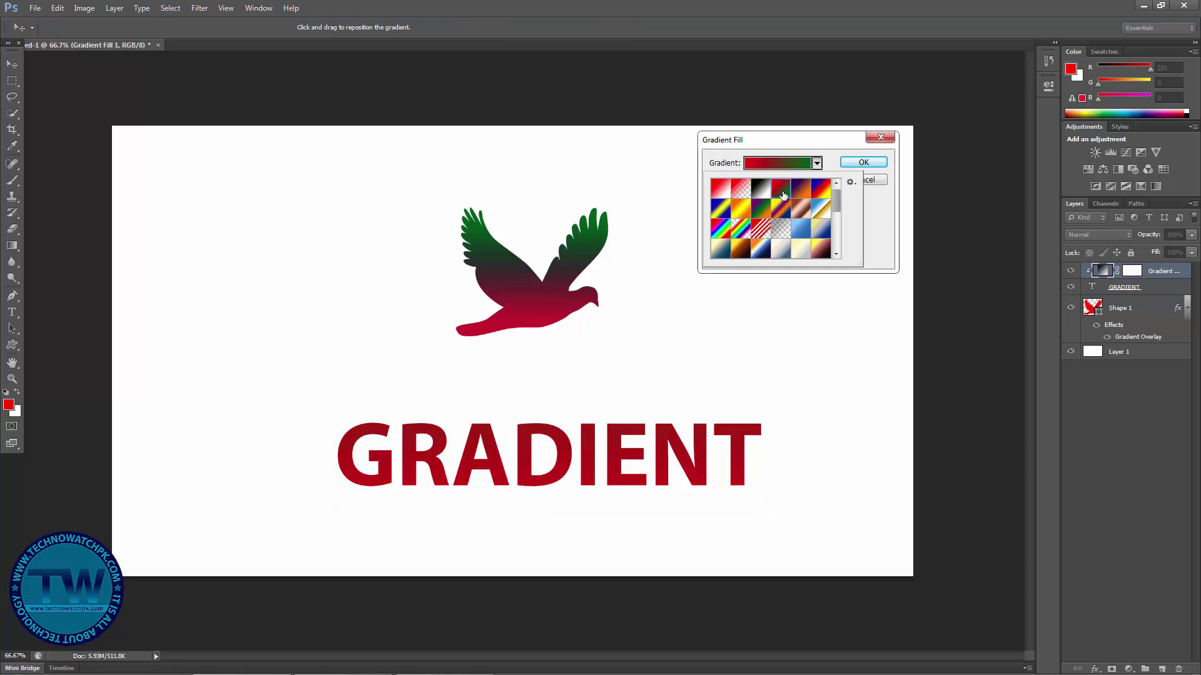
pyautogui.click(784, 215)
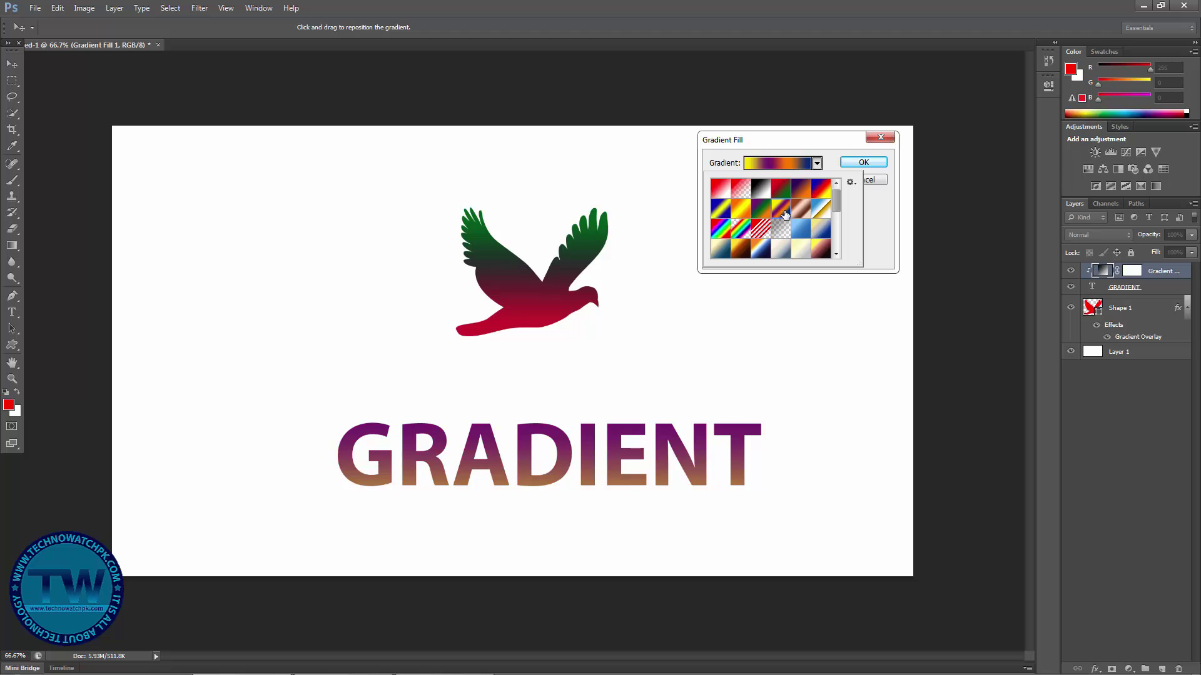
pyautogui.click(864, 162)
pyautogui.click(863, 162)
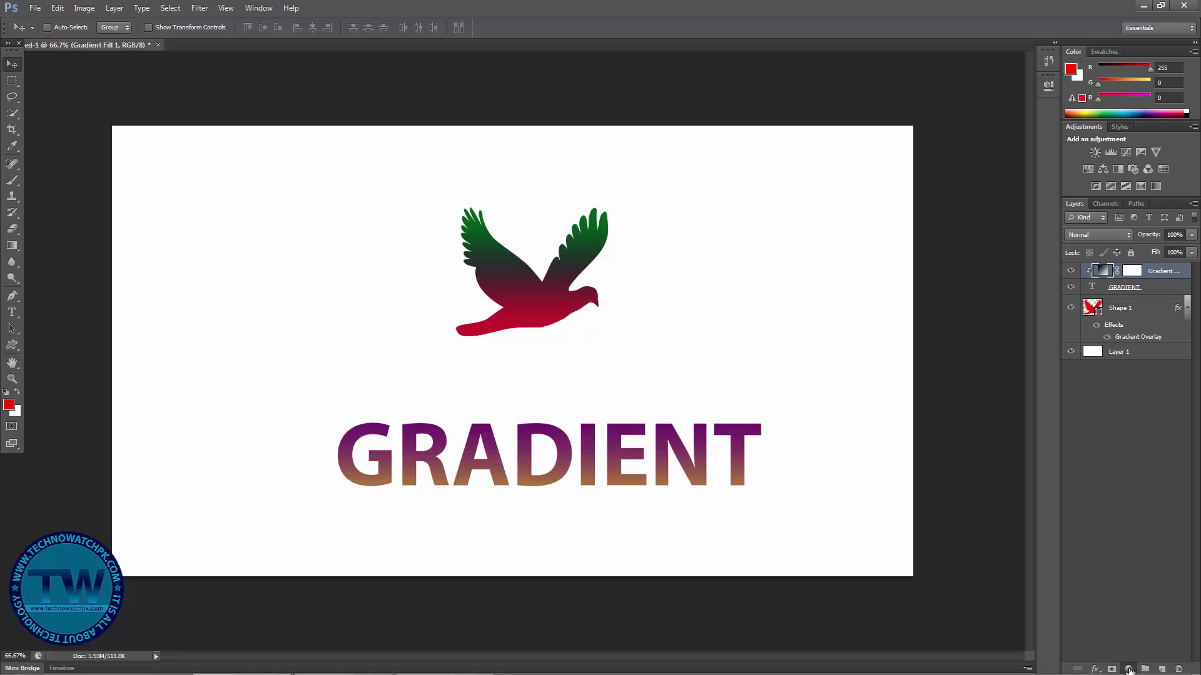
pyautogui.click(1129, 669)
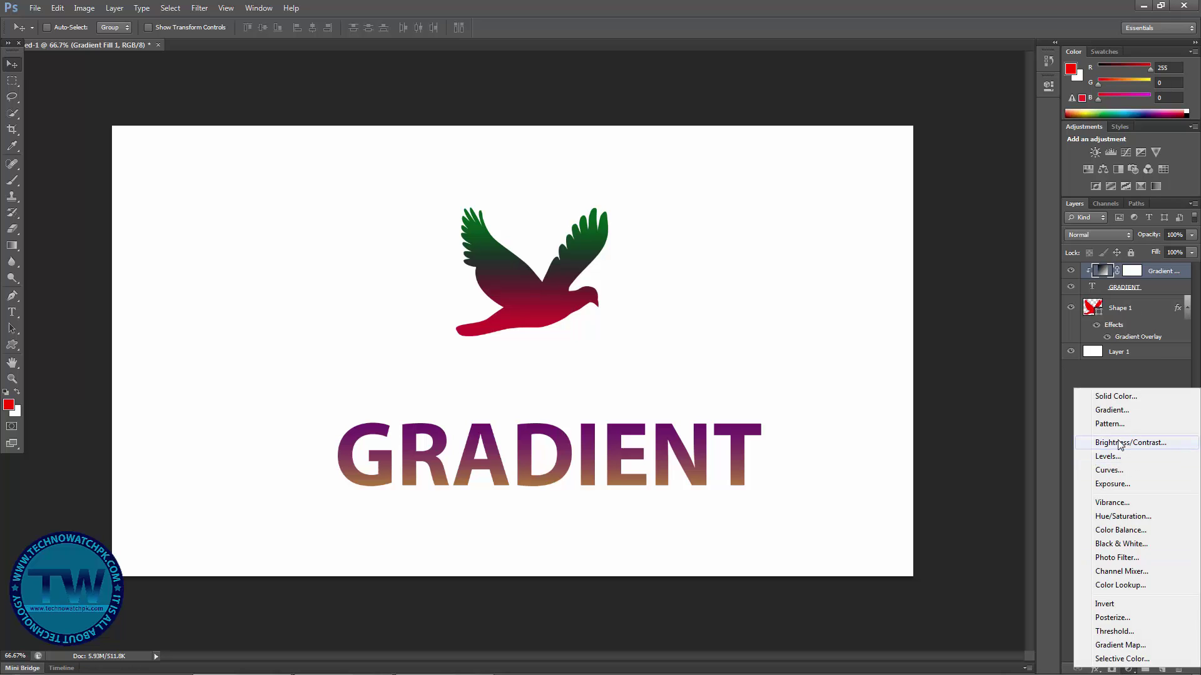
pyautogui.click(130, 195)
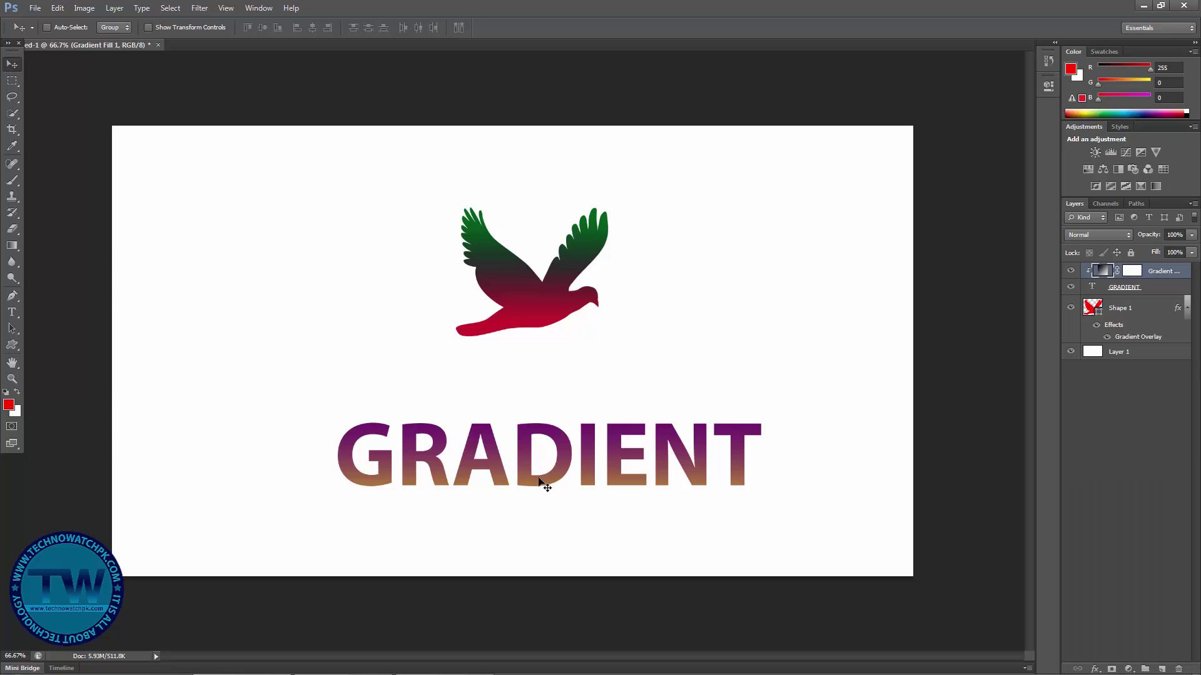
pyautogui.click(576, 485)
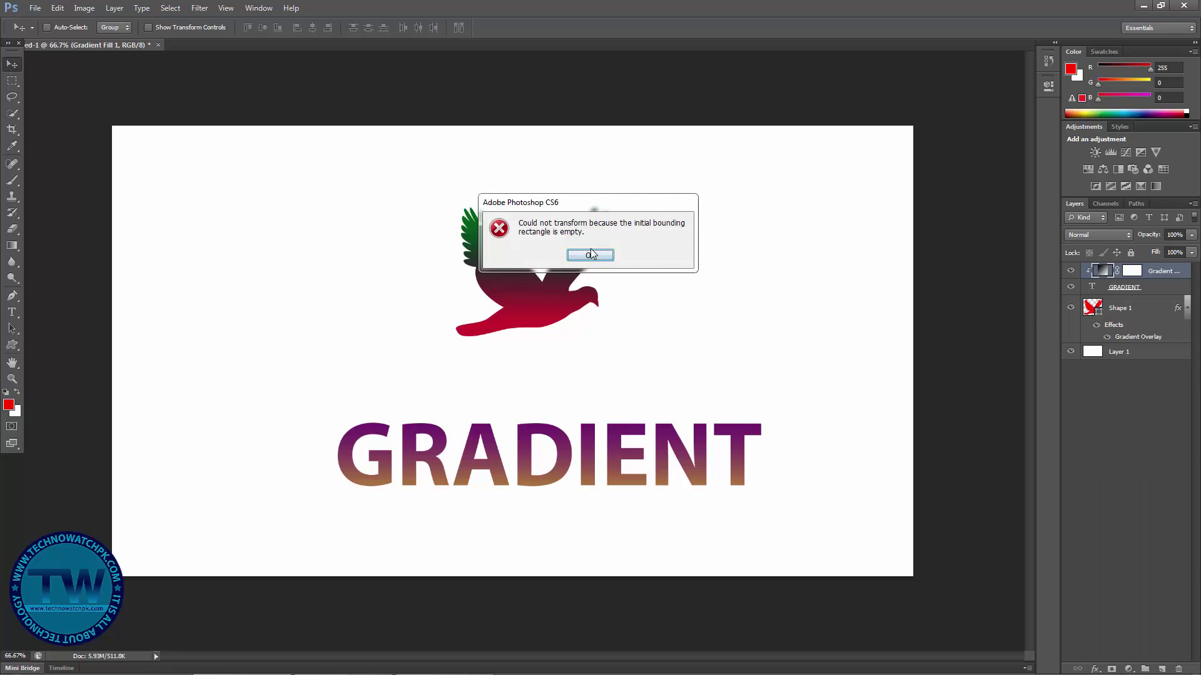
pyautogui.click(588, 257)
# Step: Free-transform the GRADIENT text layer to move the word up and to the right, right under the bird
pyautogui.click(1115, 294)
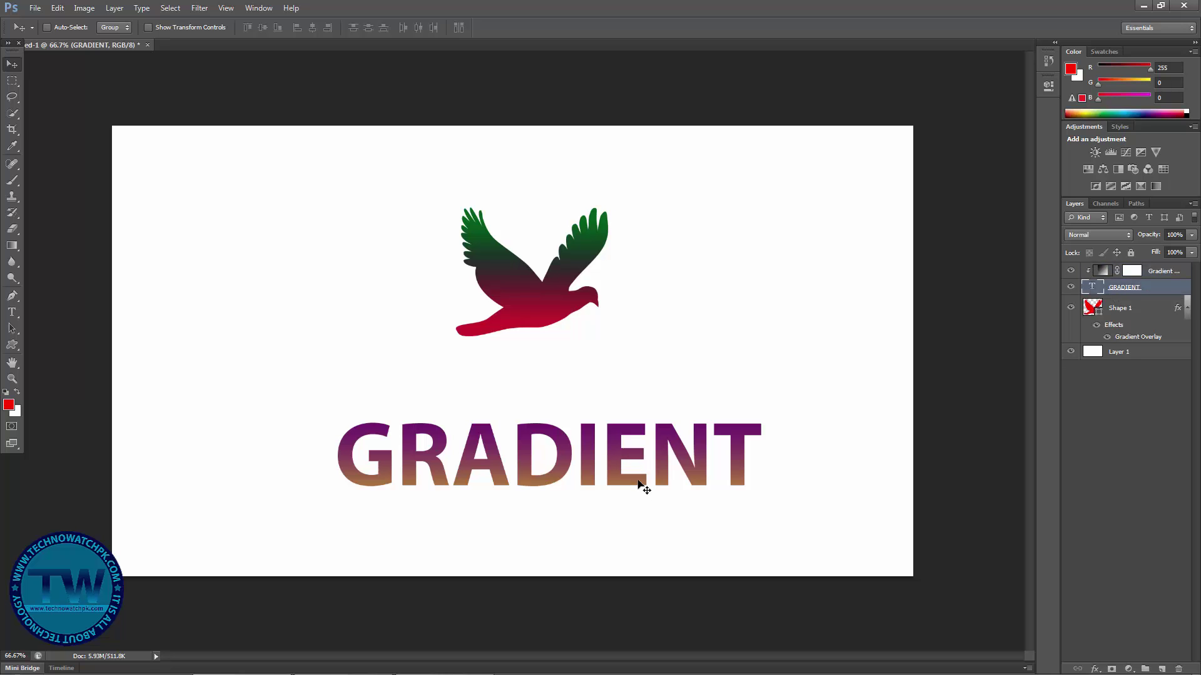
pyautogui.hotkey('ctrl', 't')
pyautogui.moveTo(586, 475); pyautogui.dragTo(658, 397)
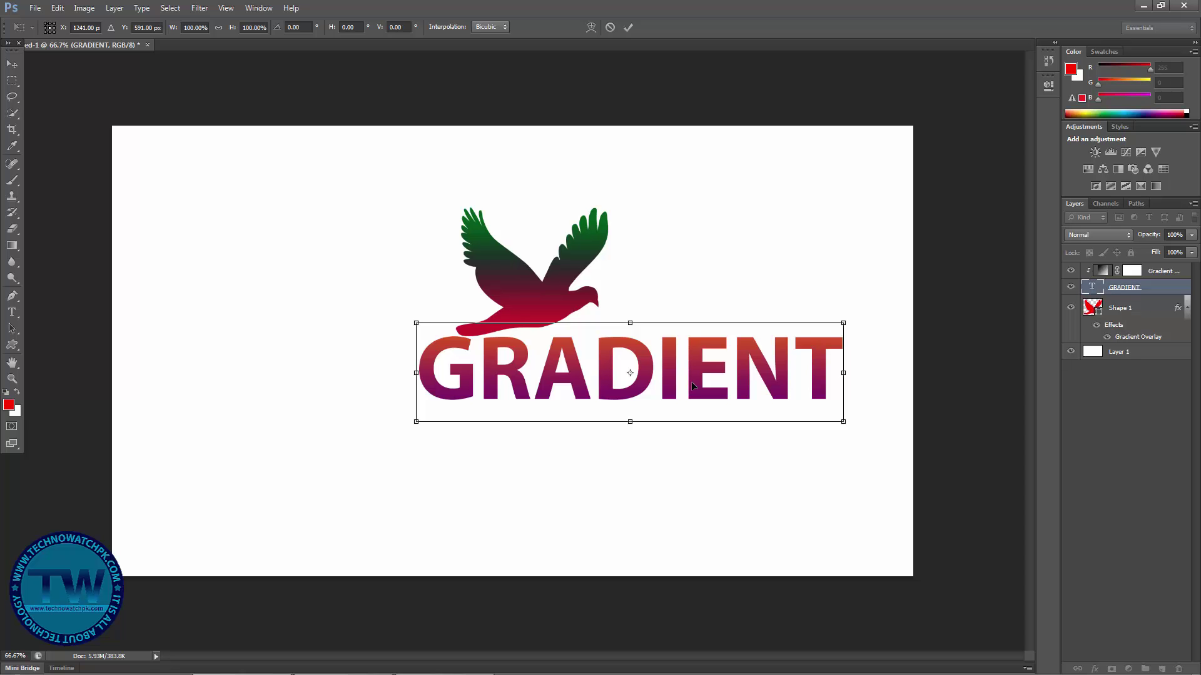
pyautogui.press('Return')
# Step: Move the GRADIENT text back left and up and down beneath the bird to compare how the clipped gradient colors it
pyautogui.moveTo(686, 384); pyautogui.dragTo(562, 436)
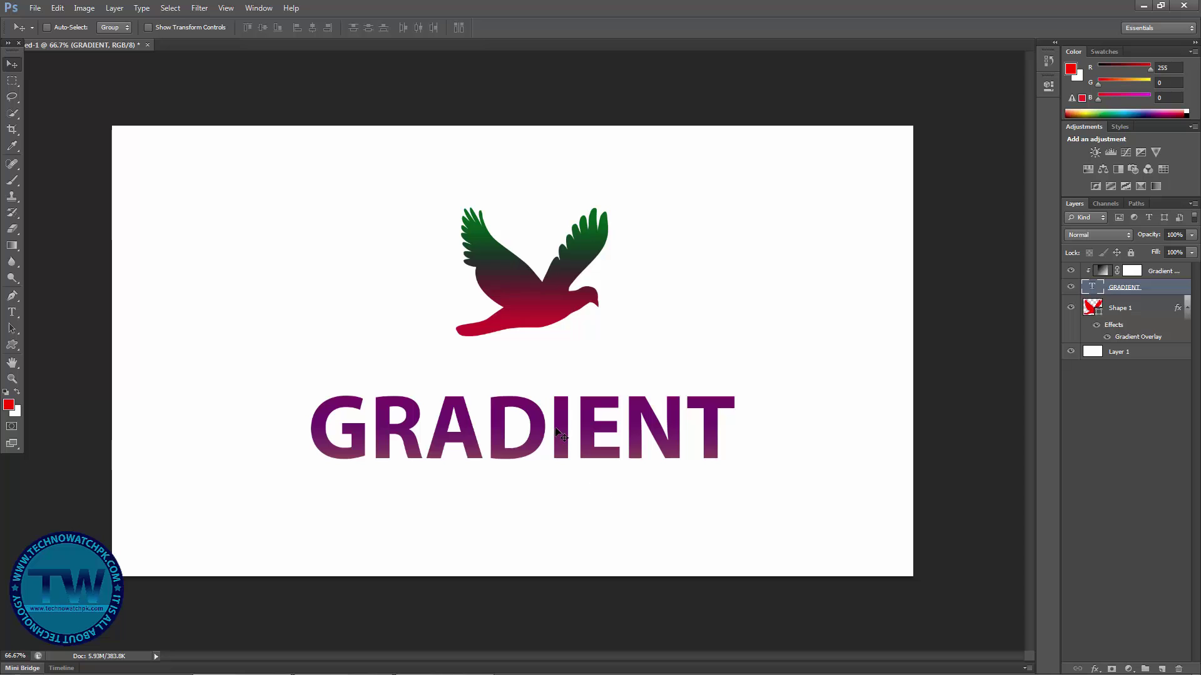
pyautogui.moveTo(541, 439); pyautogui.dragTo(546, 383)
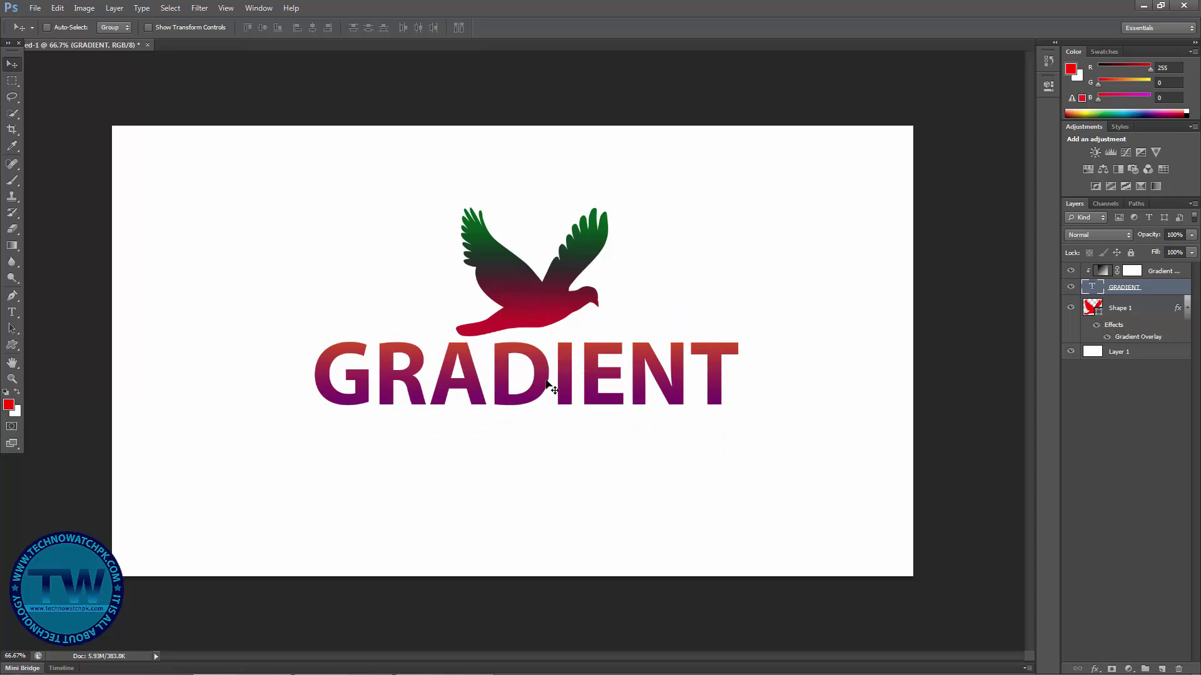
pyautogui.moveTo(533, 302); pyautogui.dragTo(550, 372)
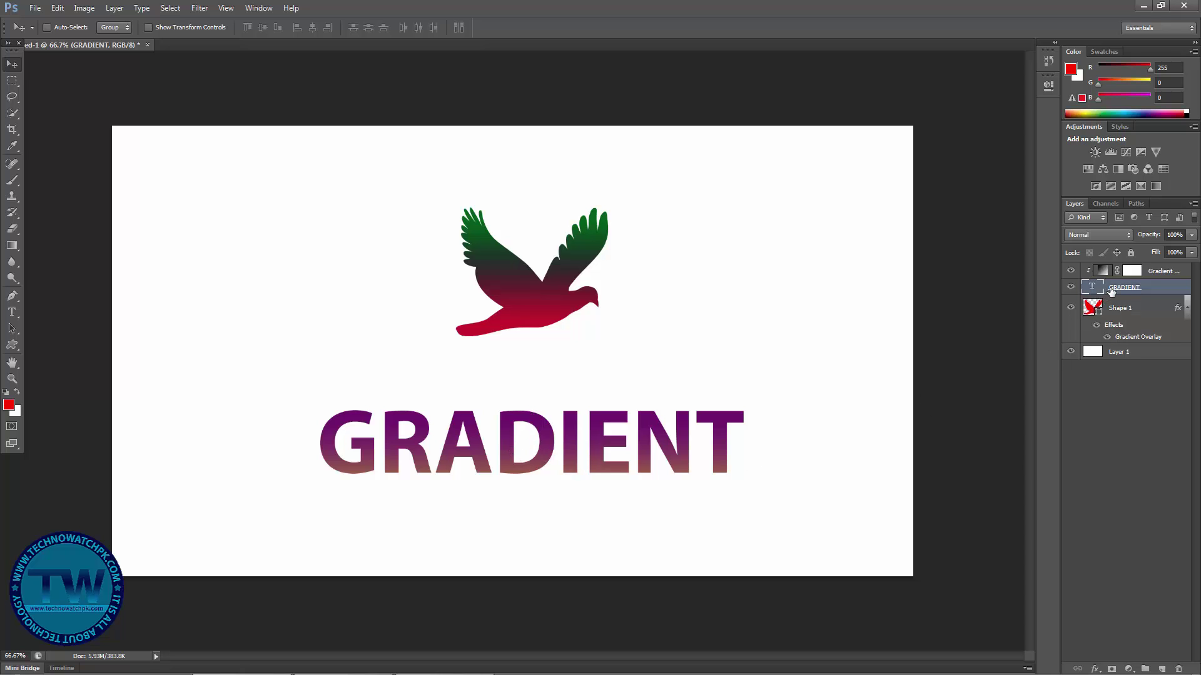
# Step: Delete the GRADIENT text layer and the Gradient Fill layer
pyautogui.press('Delete')
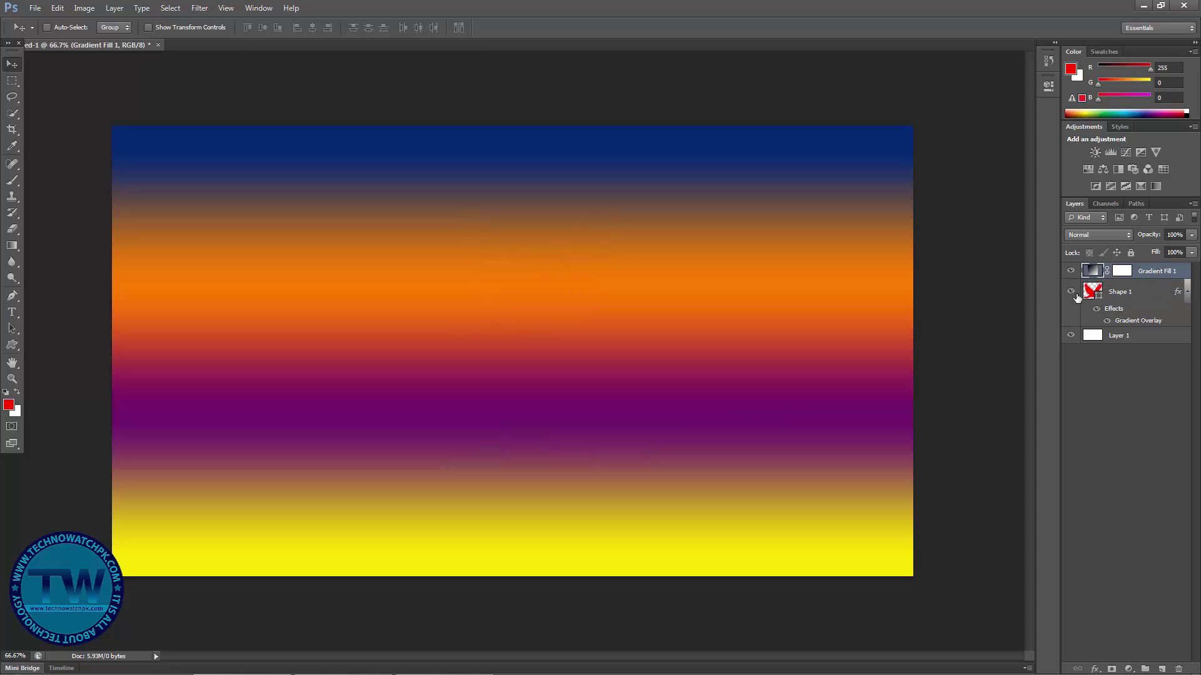
pyautogui.press('Delete')
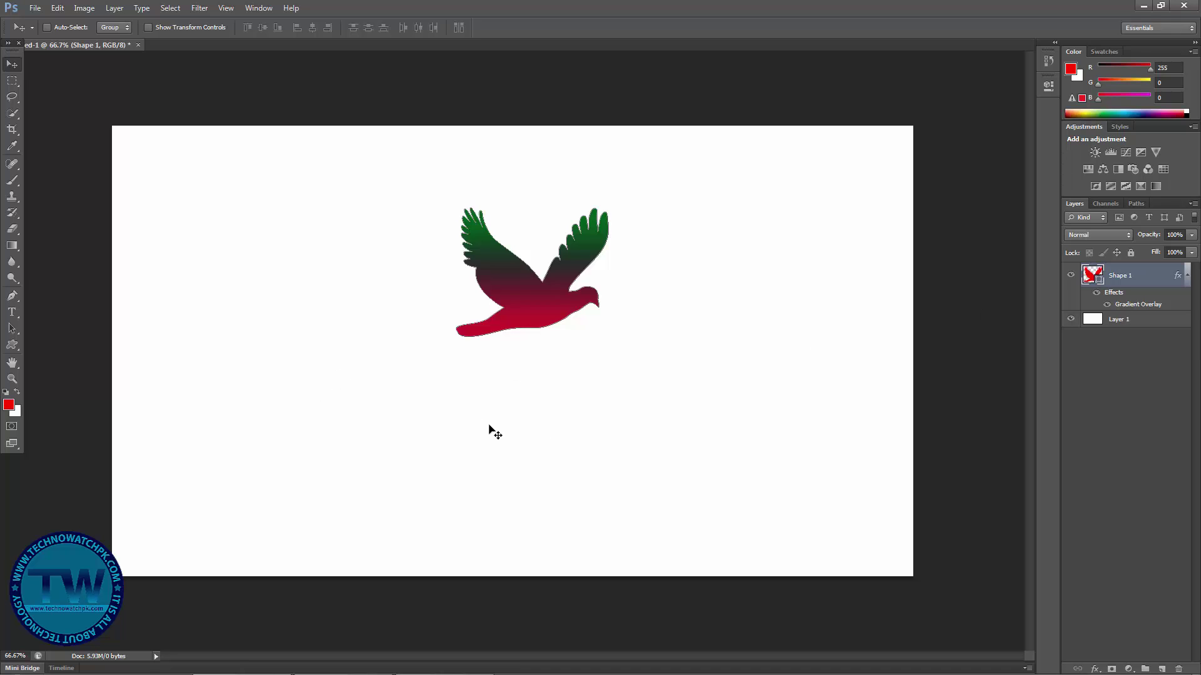
# Step: Add the text FOOD in red below the bird and move it left so it sits under the shape
pyautogui.press('t')
pyautogui.click(472, 439)
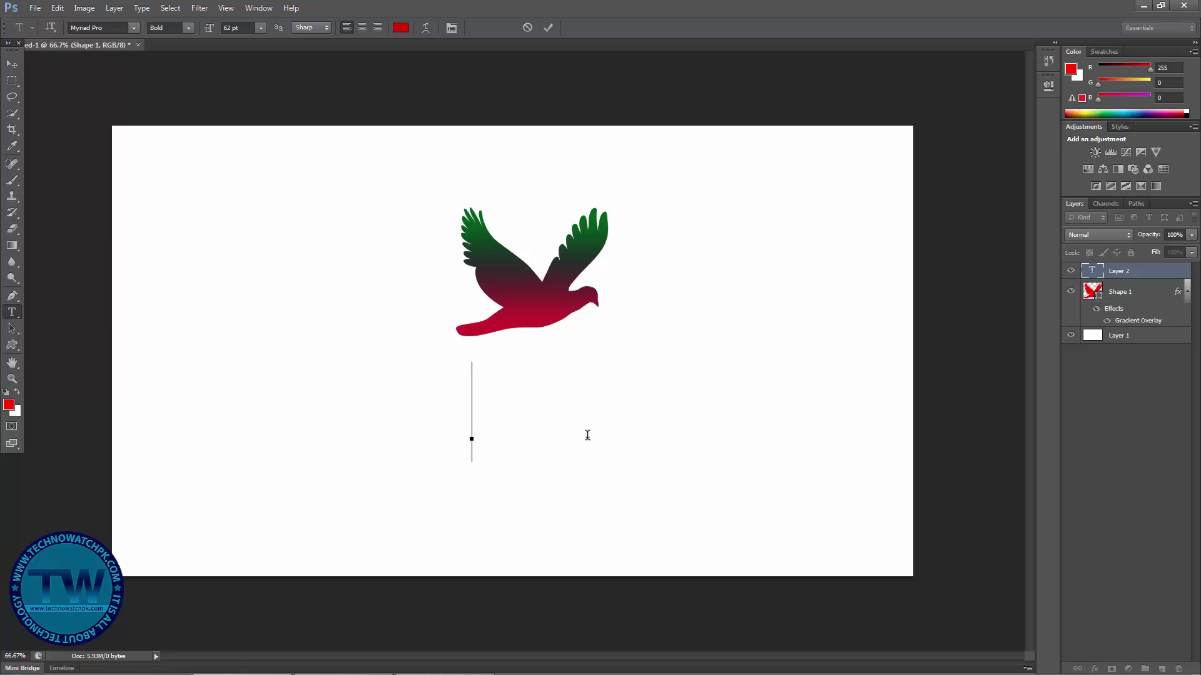
pyautogui.write('FOO')
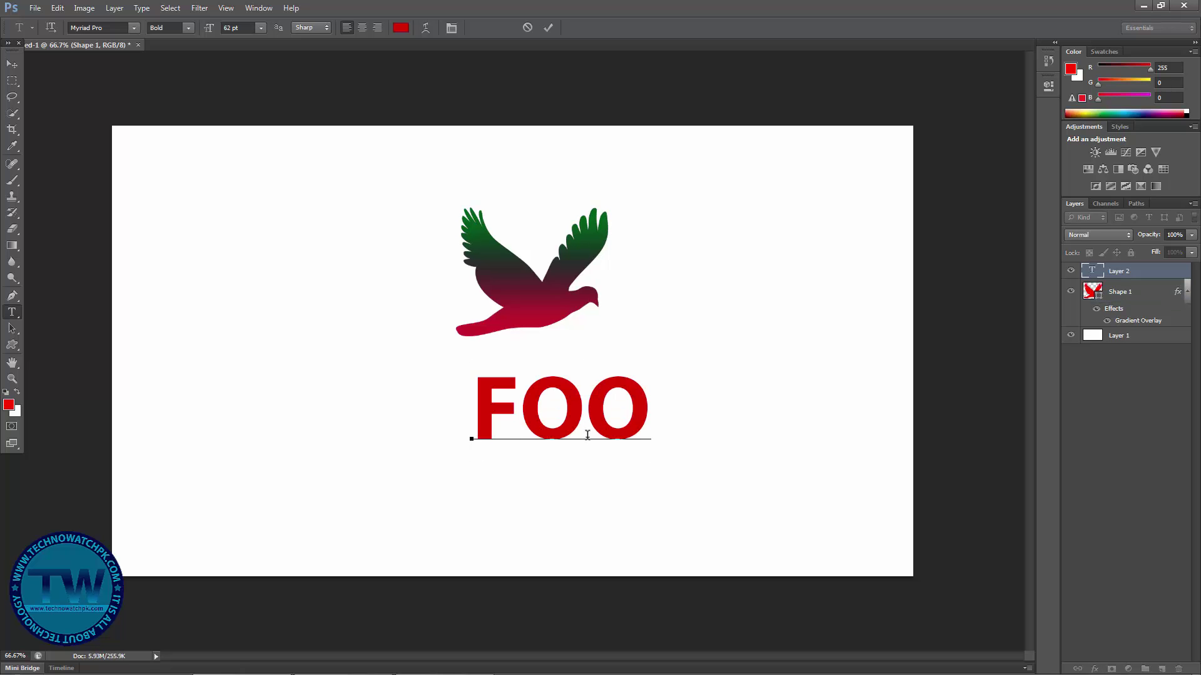
pyautogui.write('D')
pyautogui.click(12, 64)
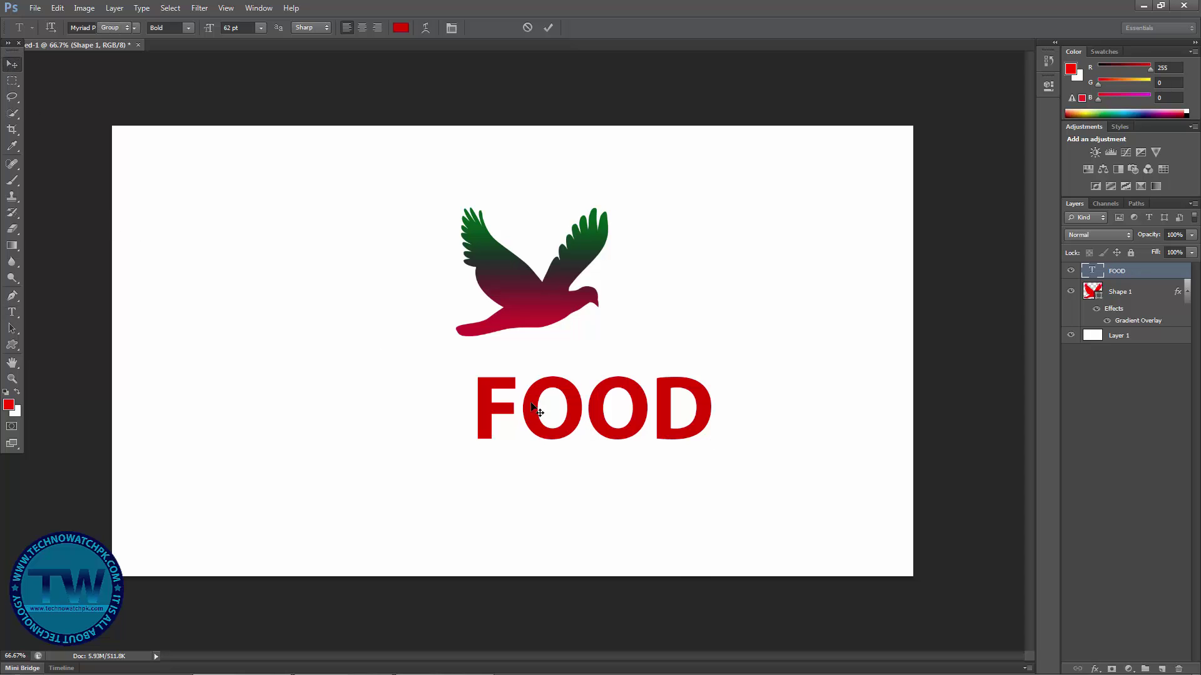
pyautogui.moveTo(537, 409); pyautogui.dragTo(458, 425)
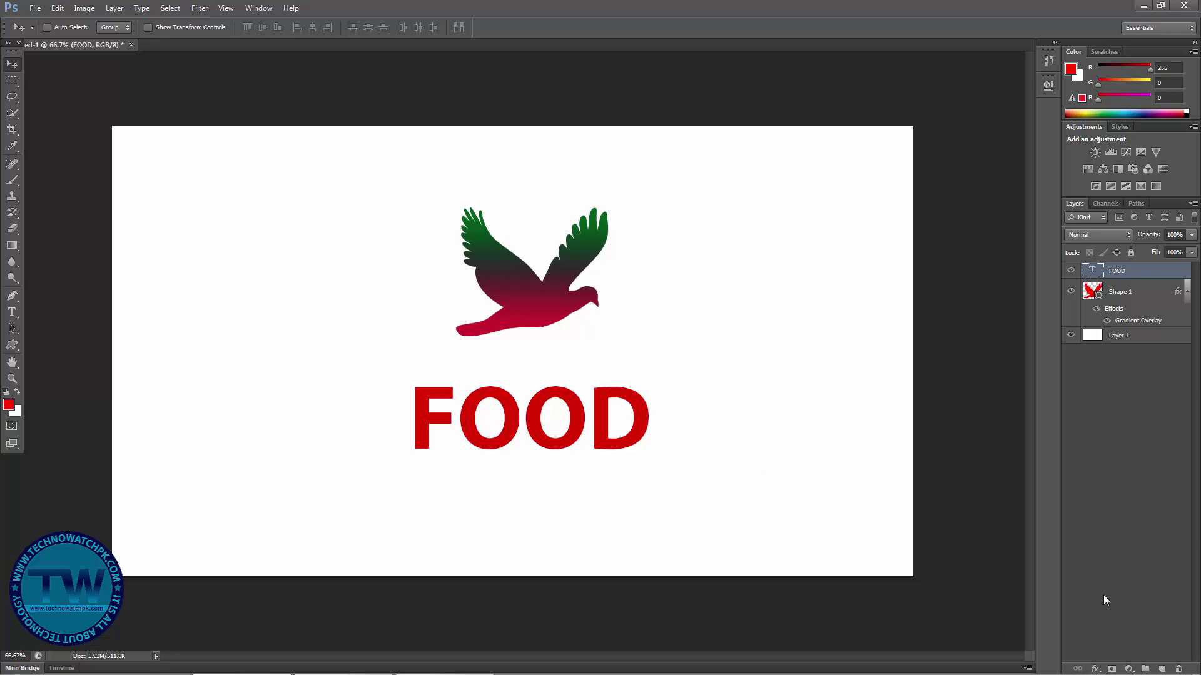
# Step: Add a Gradient Overlay to the FOOD text layer using the Red, Green preset
pyautogui.click(1096, 669)
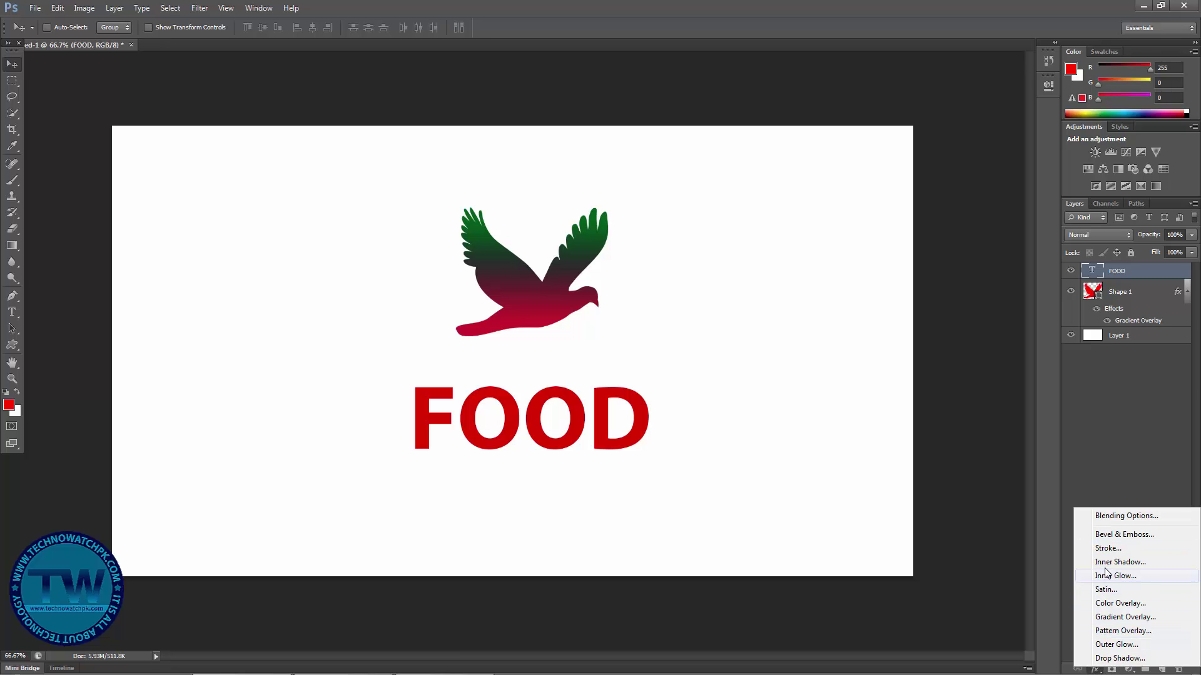
pyautogui.click(1107, 618)
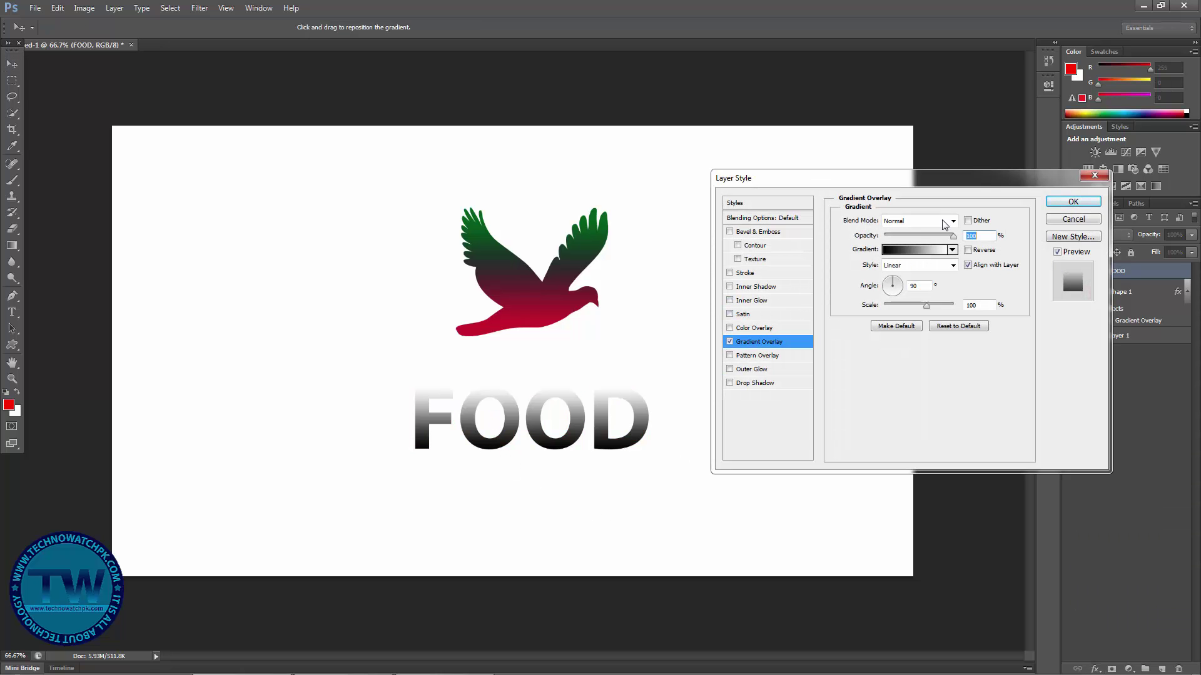
pyautogui.click(917, 250)
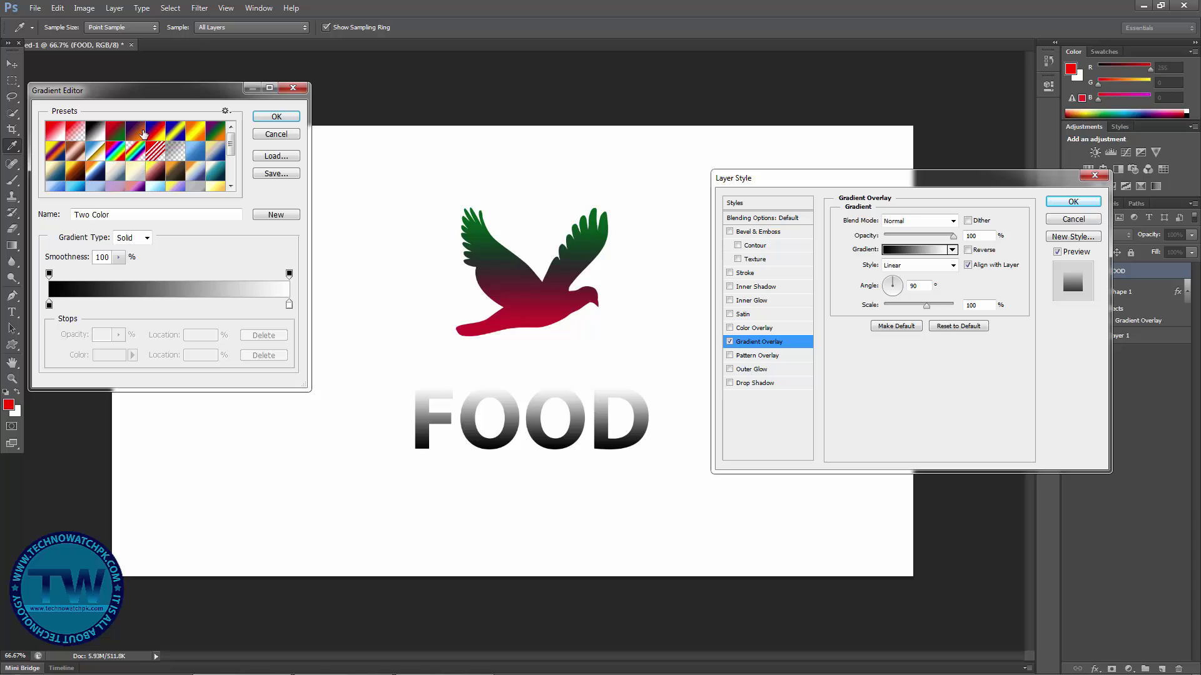
pyautogui.click(121, 136)
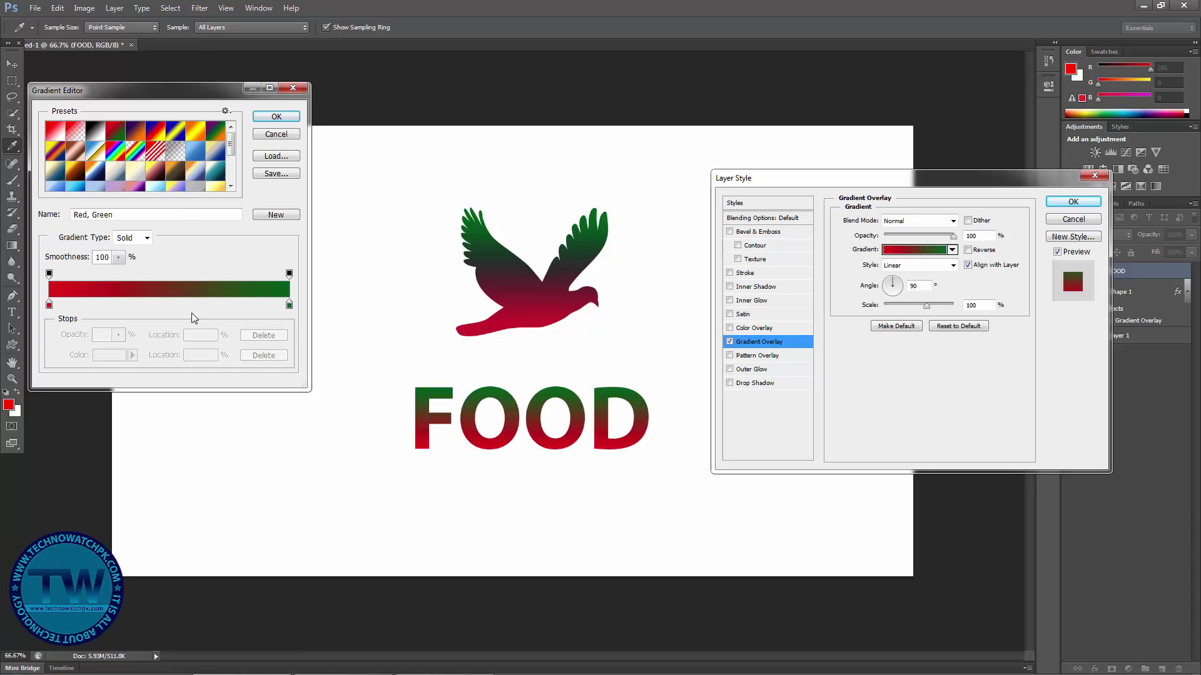
# Step: Add a dark red (330c0c) color stop at 46% to the FOOD text's overlay gradient and apply the layer style
pyautogui.click(160, 306)
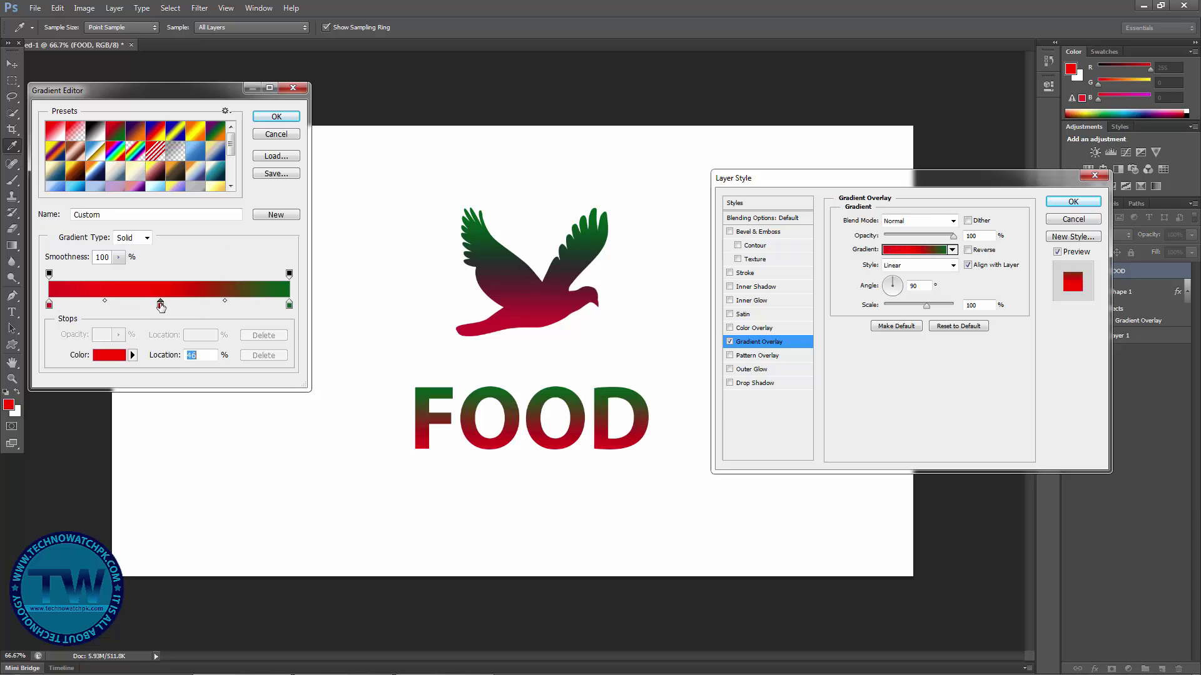
pyautogui.click(106, 357)
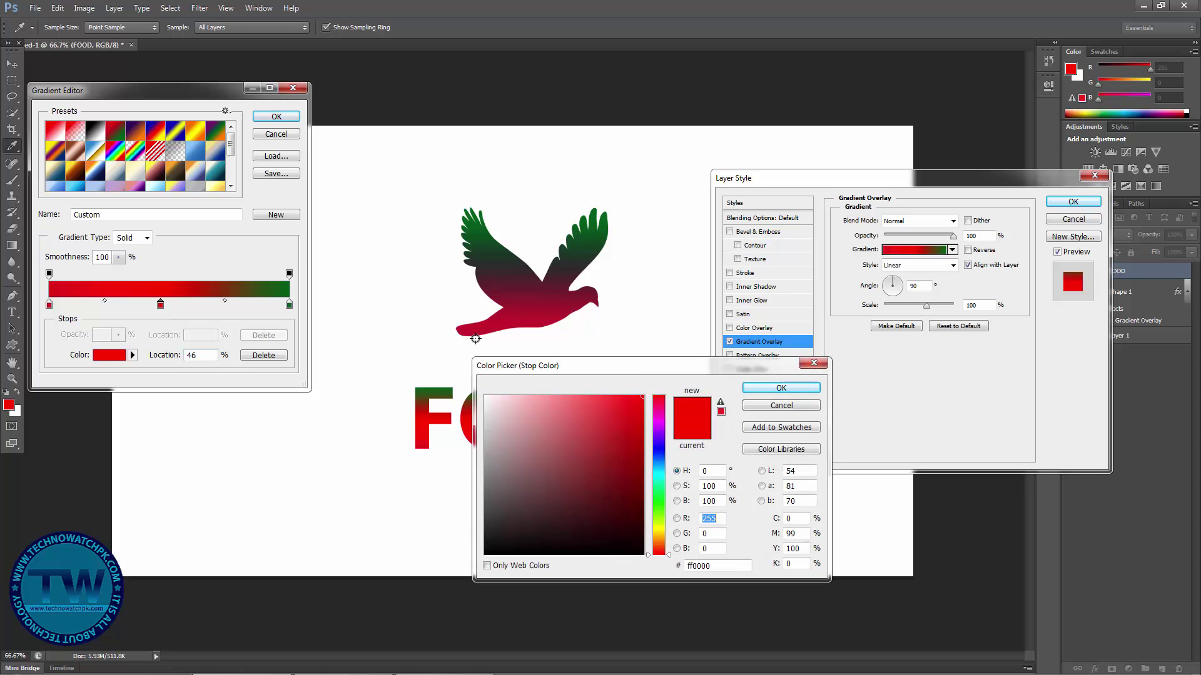
pyautogui.click(529, 432)
pyautogui.click(527, 465)
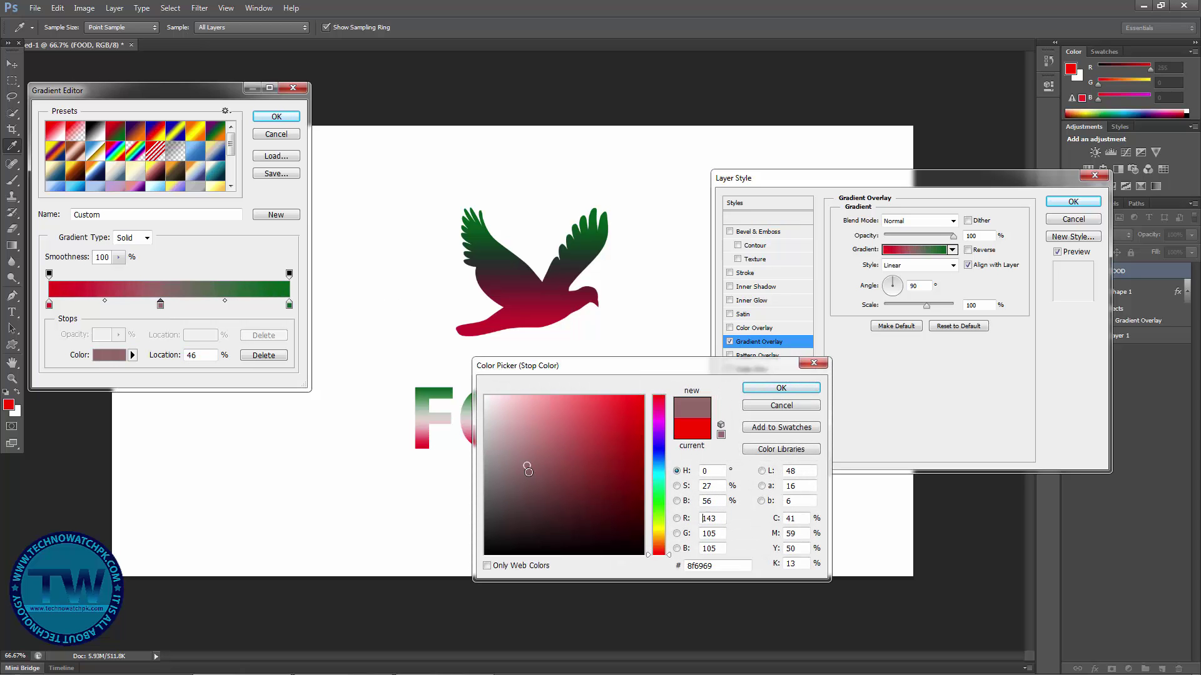
pyautogui.click(544, 499)
pyautogui.moveTo(544, 498); pyautogui.dragTo(595, 456)
pyautogui.moveTo(624, 365); pyautogui.dragTo(809, 366)
pyautogui.click(790, 522)
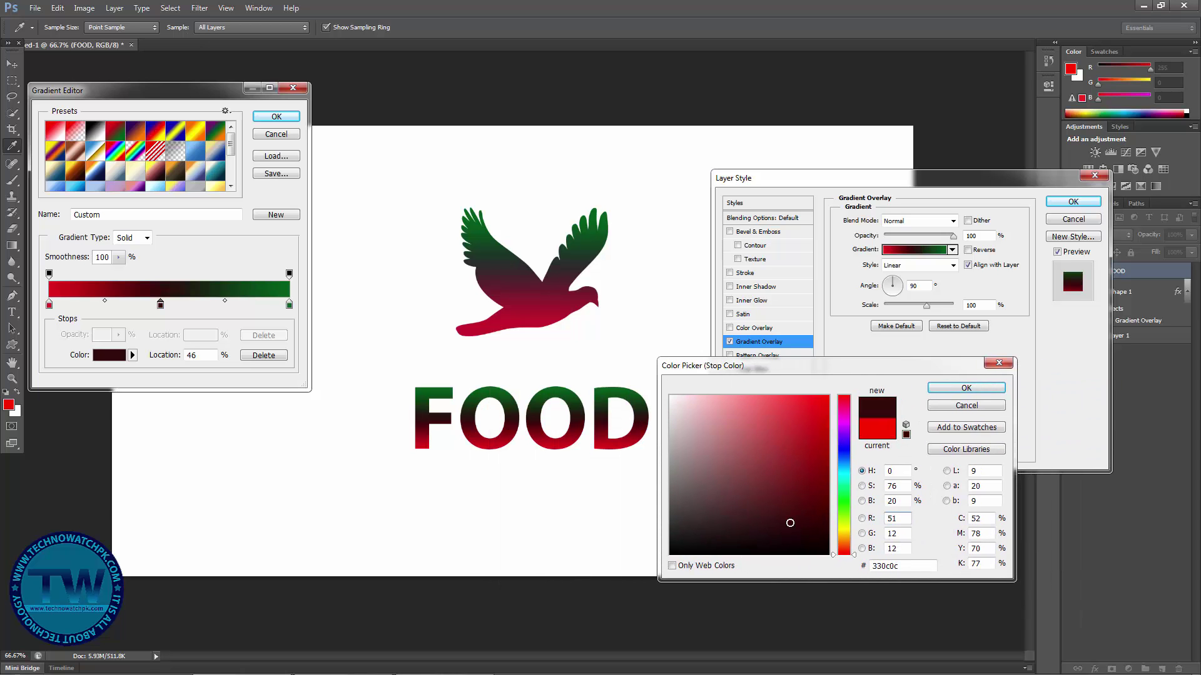
pyautogui.click(966, 388)
pyautogui.click(274, 120)
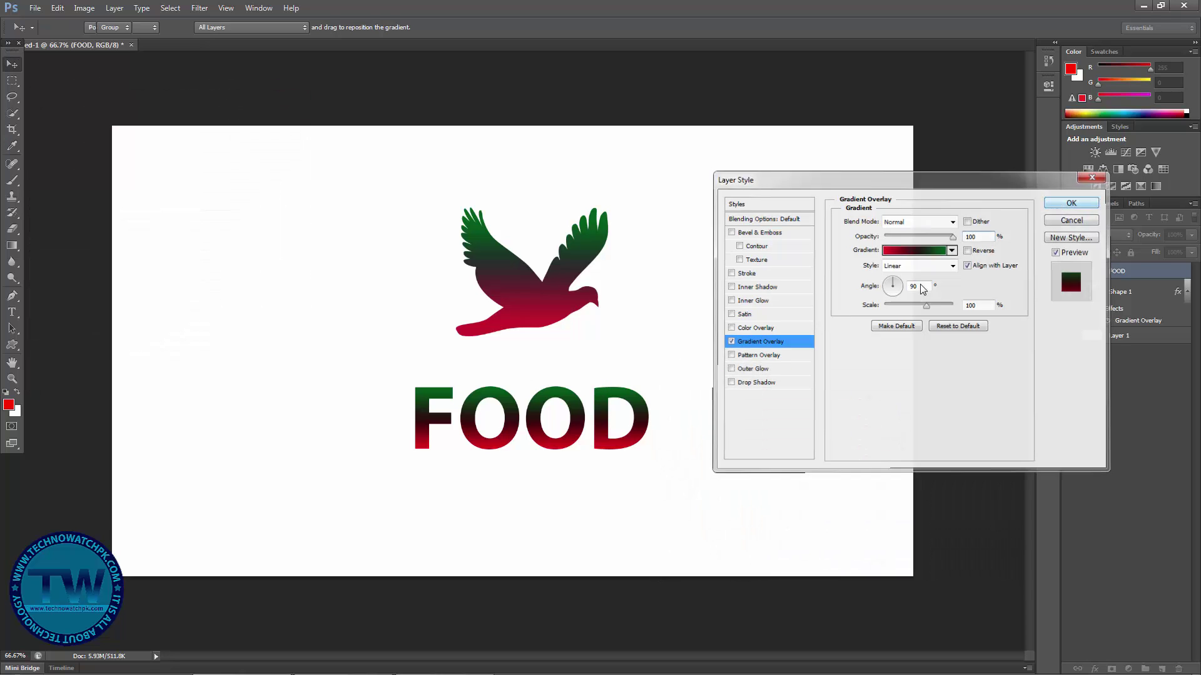
pyautogui.press('Return')
# Step: Reposition the FOOD text beneath the bird, keeping it roughly centered under the shape
pyautogui.moveTo(492, 408)
pyautogui.mouseDown()
pyautogui.moveTo(336, 327)
pyautogui.moveTo(239, 203)
pyautogui.moveTo(241, 401)
pyautogui.moveTo(512, 483)
pyautogui.moveTo(678, 368)
pyautogui.moveTo(514, 216)
pyautogui.moveTo(283, 277)
pyautogui.moveTo(376, 447)
pyautogui.moveTo(496, 419)
pyautogui.mouseUp()
pyautogui.moveTo(561, 441); pyautogui.dragTo(503, 447)
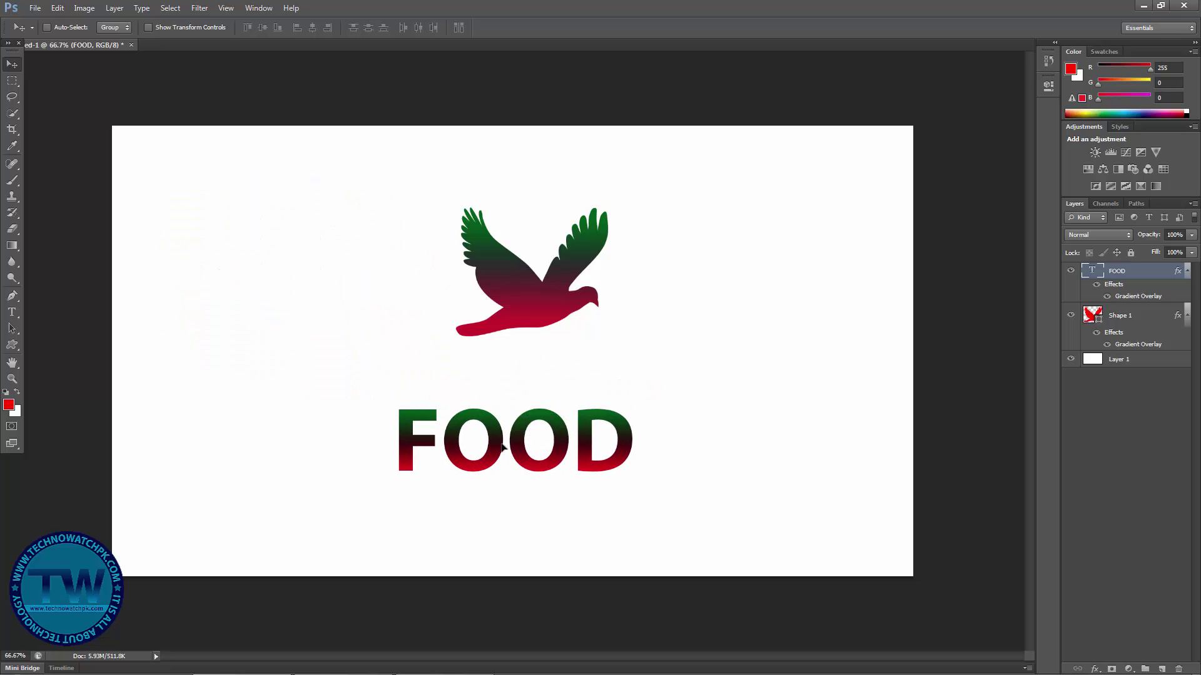
pyautogui.moveTo(1149, 668)
pyautogui.click(1095, 669)
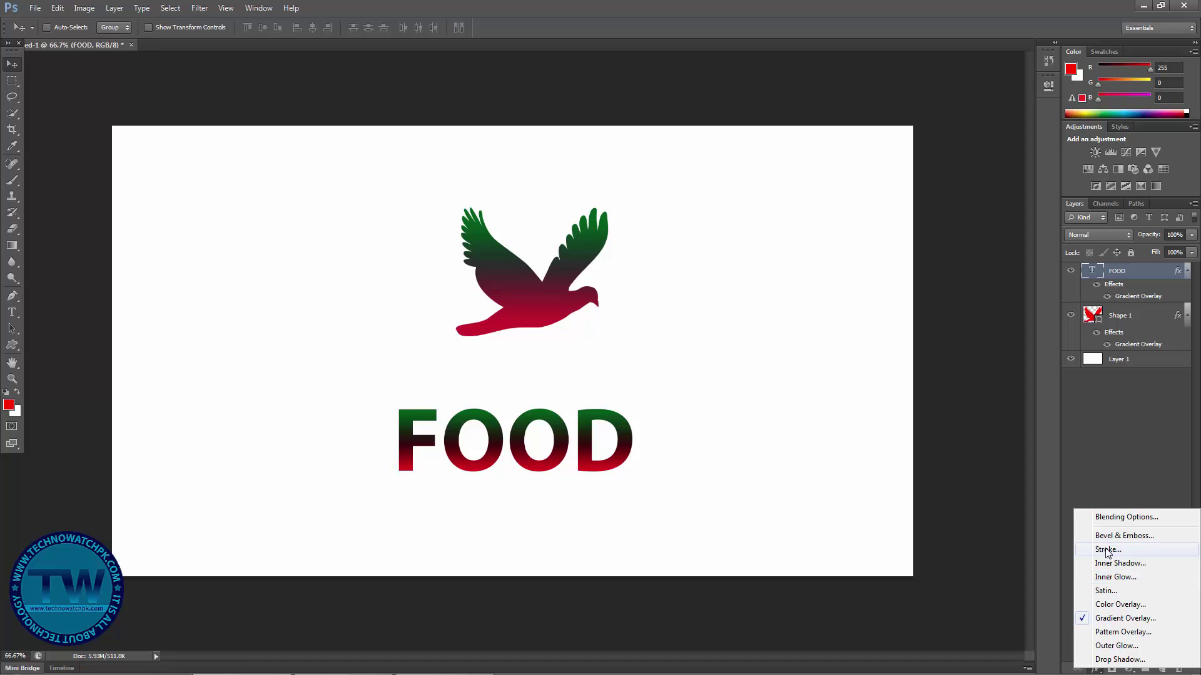
pyautogui.click(623, 455)
pyautogui.moveTo(627, 460)
pyautogui.mouseDown()
pyautogui.moveTo(611, 438)
pyautogui.moveTo(640, 443)
pyautogui.mouseUp()
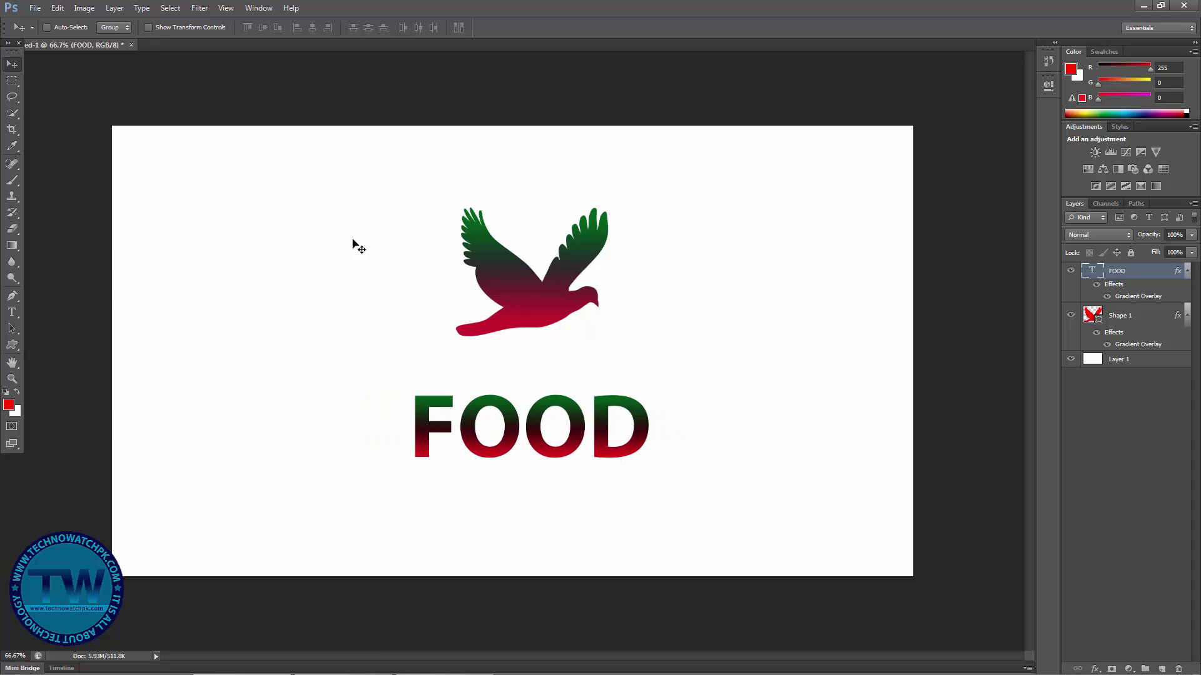
pyautogui.click(11, 245)
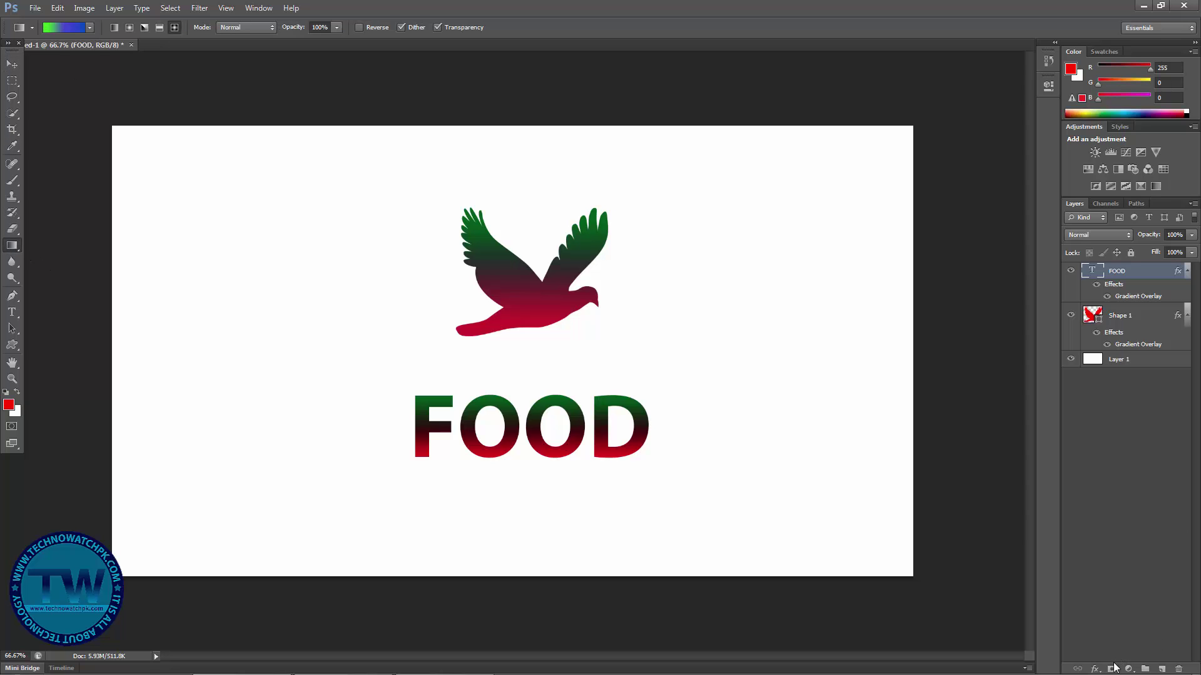
pyautogui.click(1129, 670)
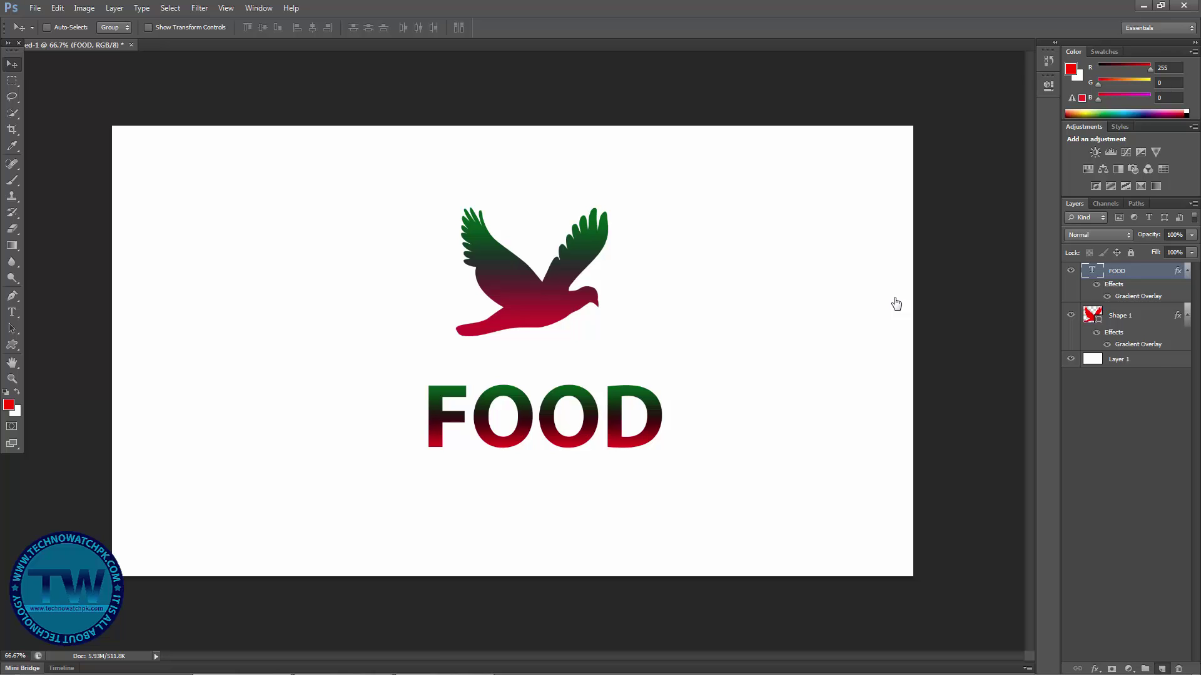
# Step: Create a layer with a nearly square rectangle filled with the red foreground color beside the bird's tail side, and clear the selection
pyautogui.hotkey('ctrl', 'shift', 'alt', 'n')
pyautogui.press('m')
pyautogui.moveTo(158, 201); pyautogui.dragTo(366, 396)
pyautogui.hotkey('ctrl', 'd')
pyautogui.hotkey('ctrl', 'shift', 'd')
pyautogui.hotkey('alt', 'BackSpace')
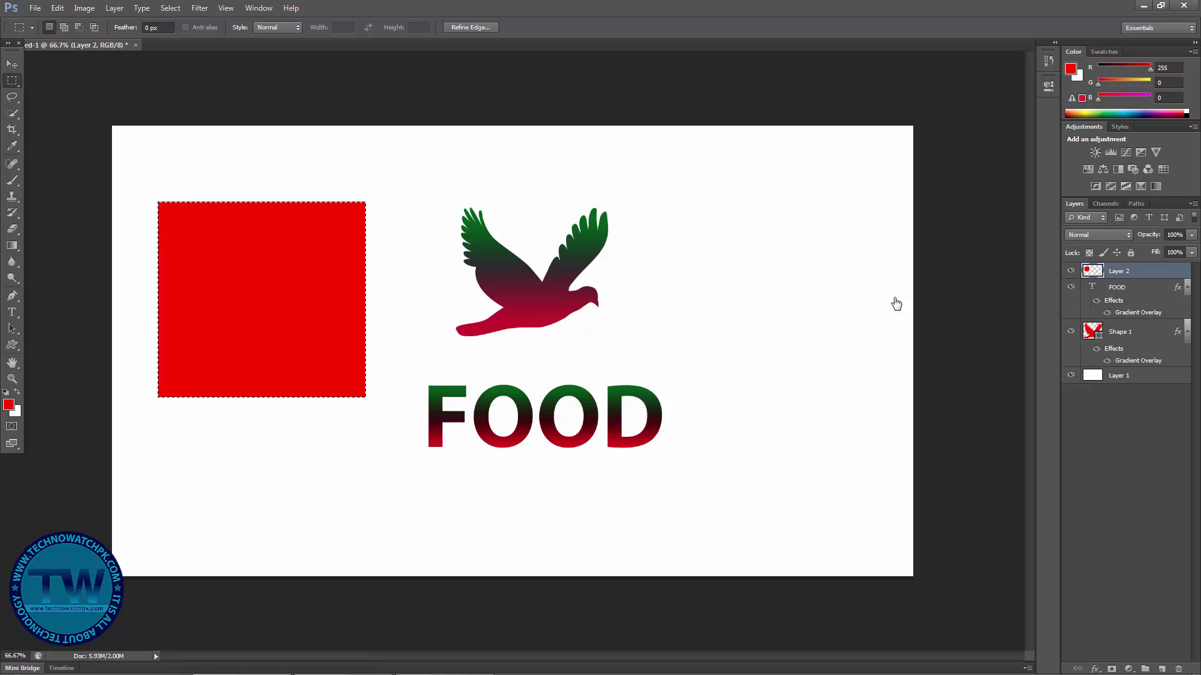
pyautogui.hotkey('ctrl', 'd')
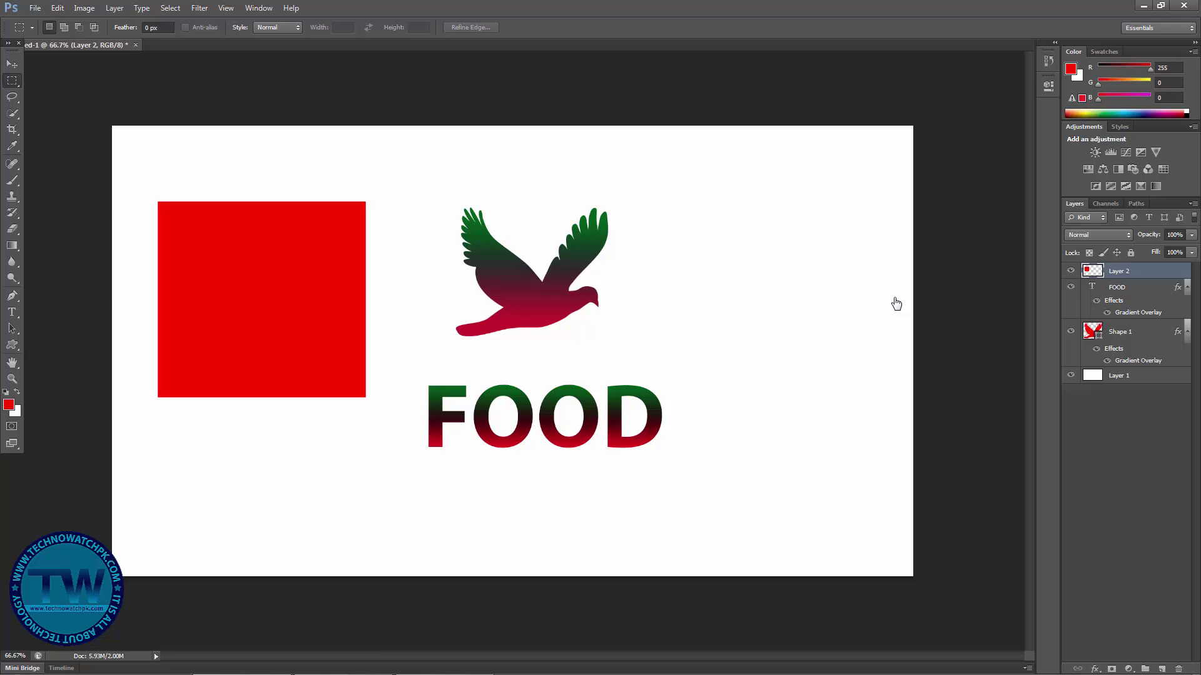
# Step: Give the red rectangle's layer a Gradient Overlay and a 3 px black outside Stroke
pyautogui.click(1094, 668)
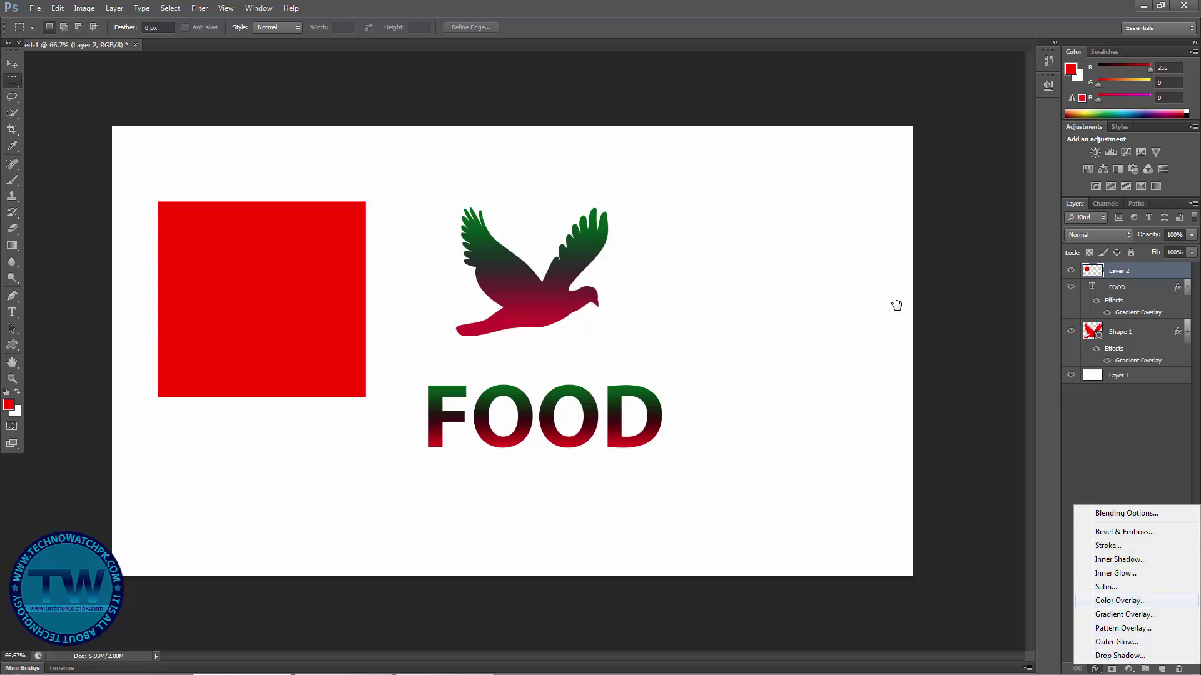
pyautogui.press('Return')
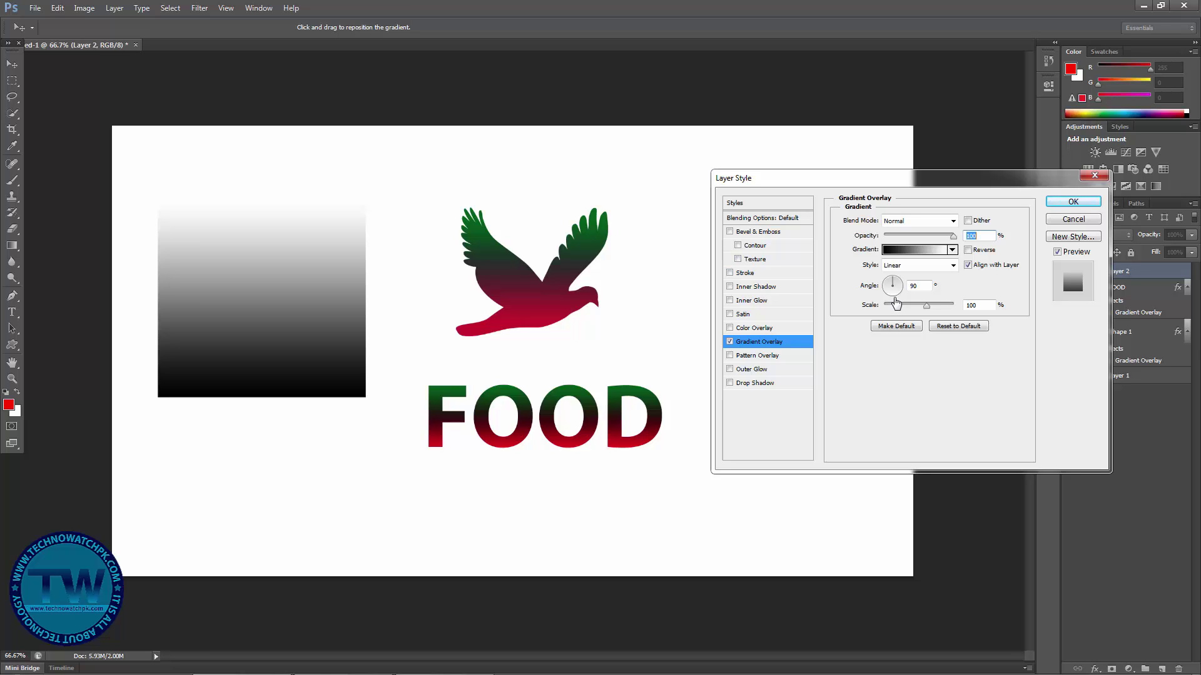
pyautogui.click(744, 273)
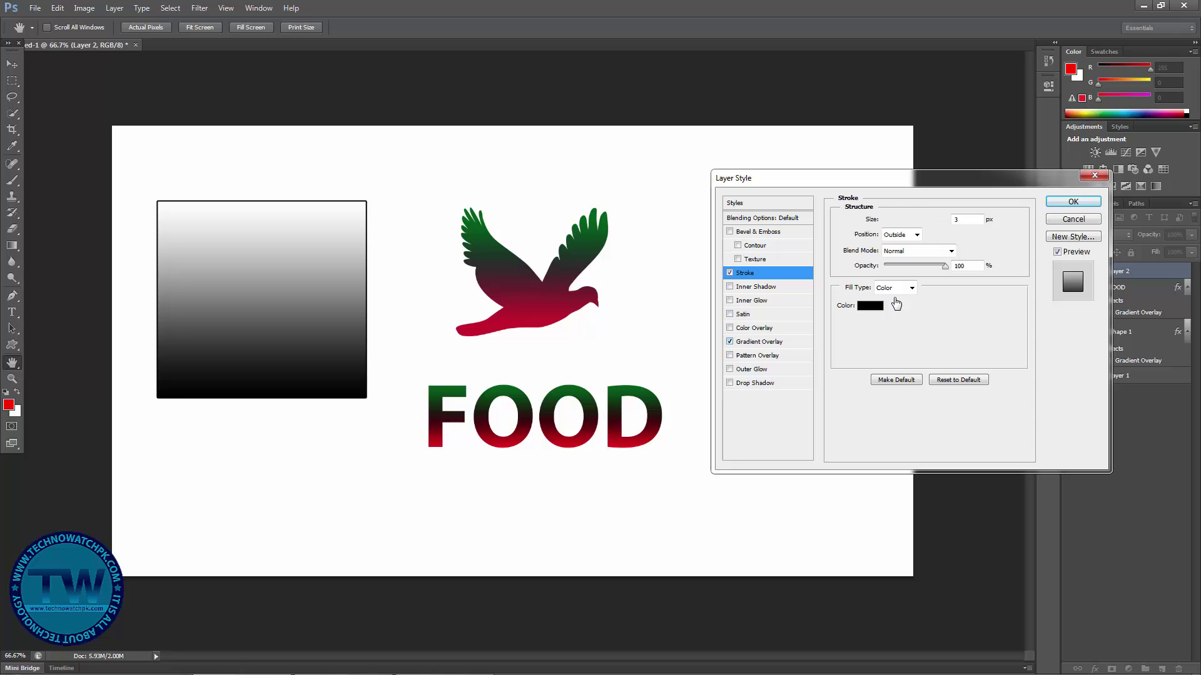
# Step: Try the Red, Green preset for the rectangle's gradient overlay and settle on the Violet, Orange preset
pyautogui.click(759, 342)
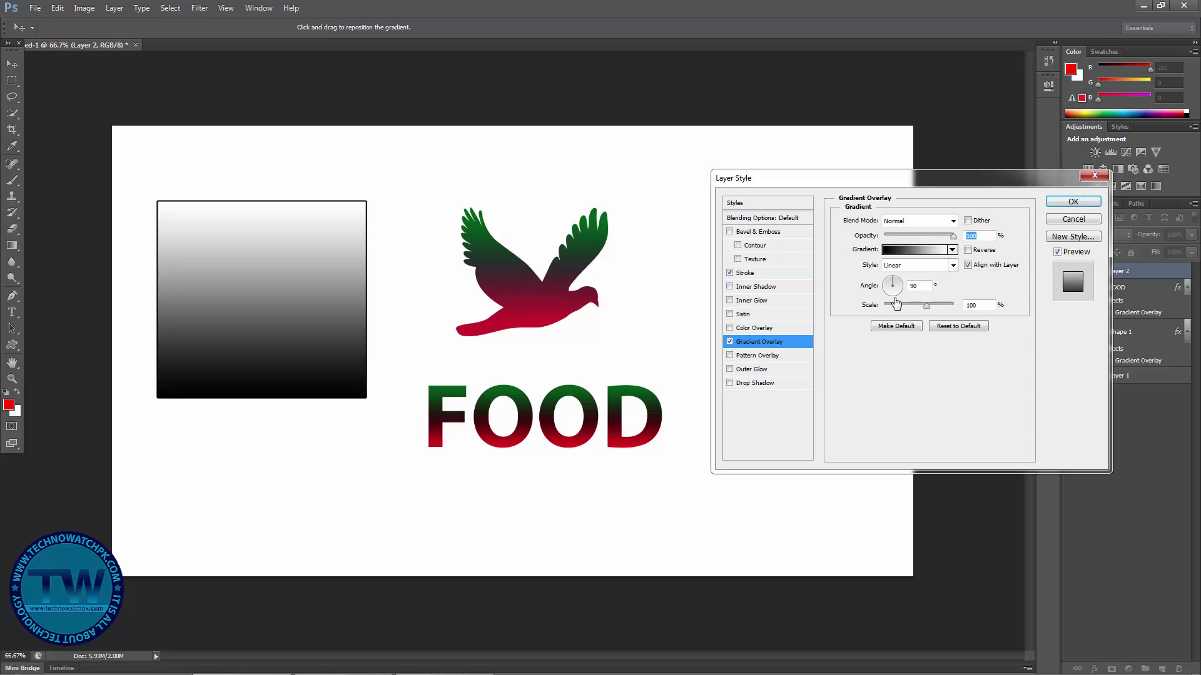
pyautogui.click(914, 249)
pyautogui.click(614, 200)
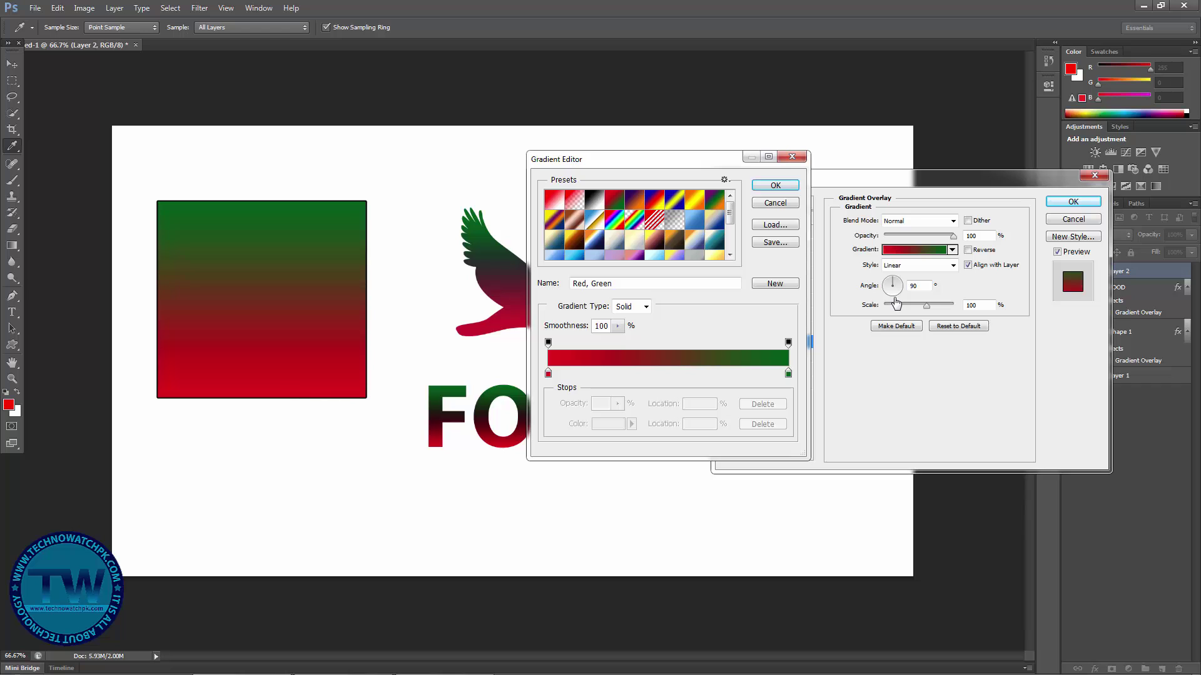
pyautogui.click(634, 200)
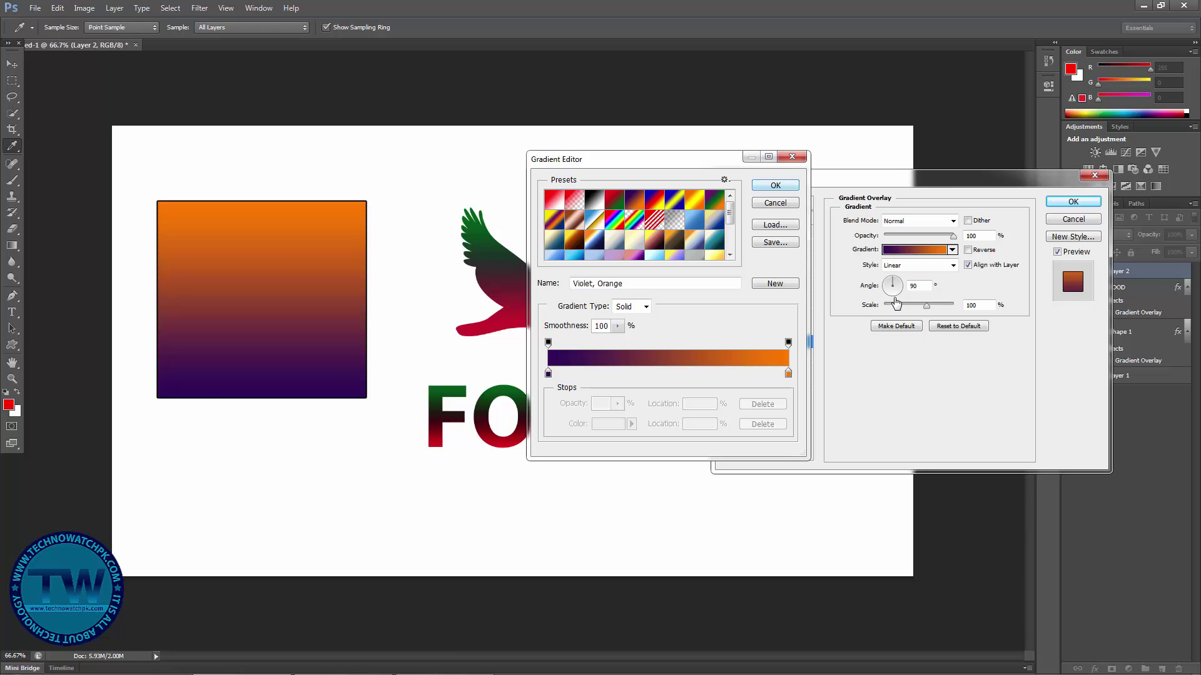
pyautogui.press('Return')
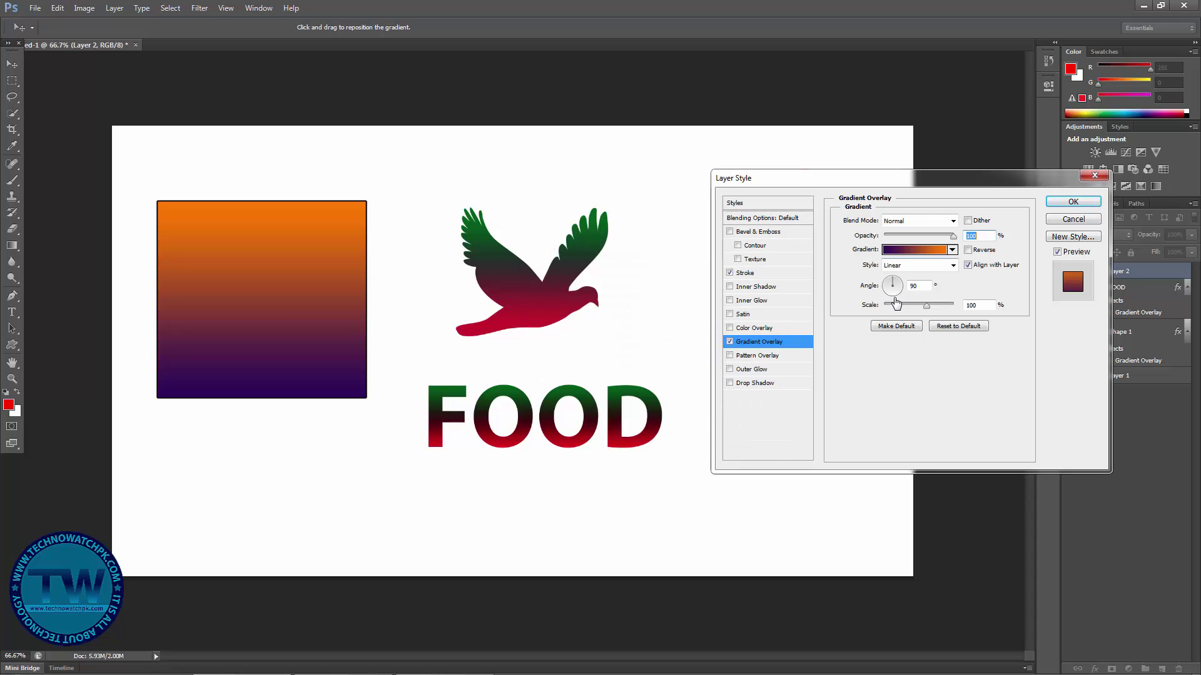
# Step: Set the rectangle's gradient overlay to the Radial style and its scale to 115%
pyautogui.hotkey('alt', 'Down')
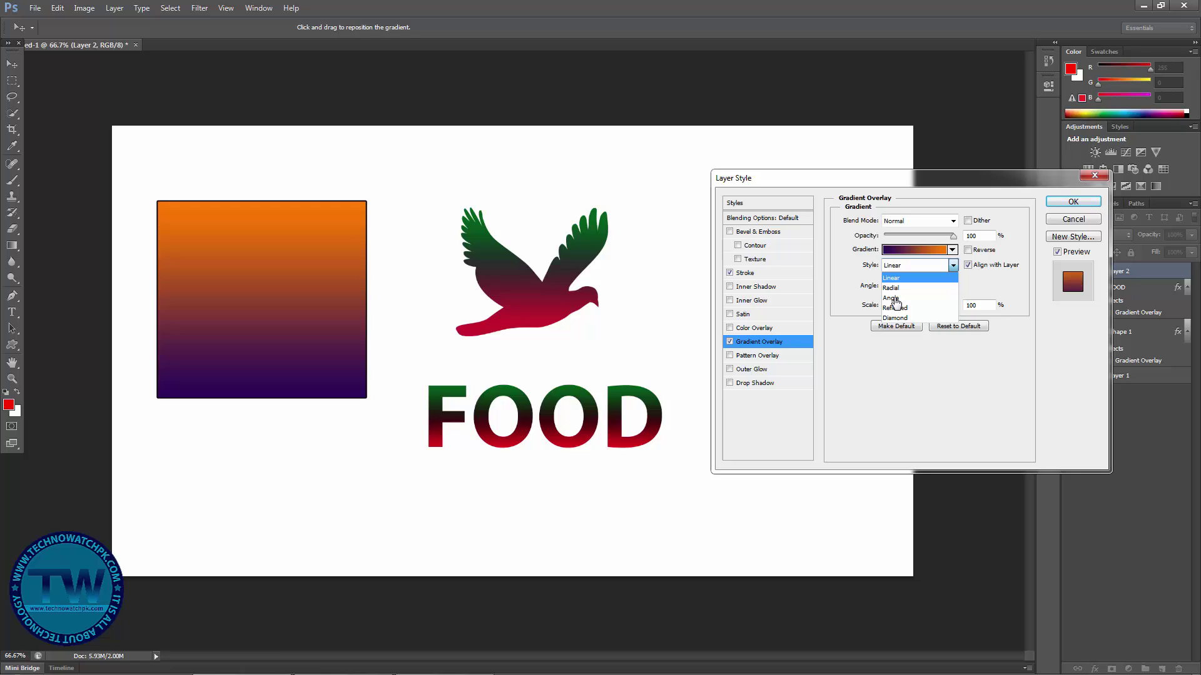
pyautogui.press('Up')
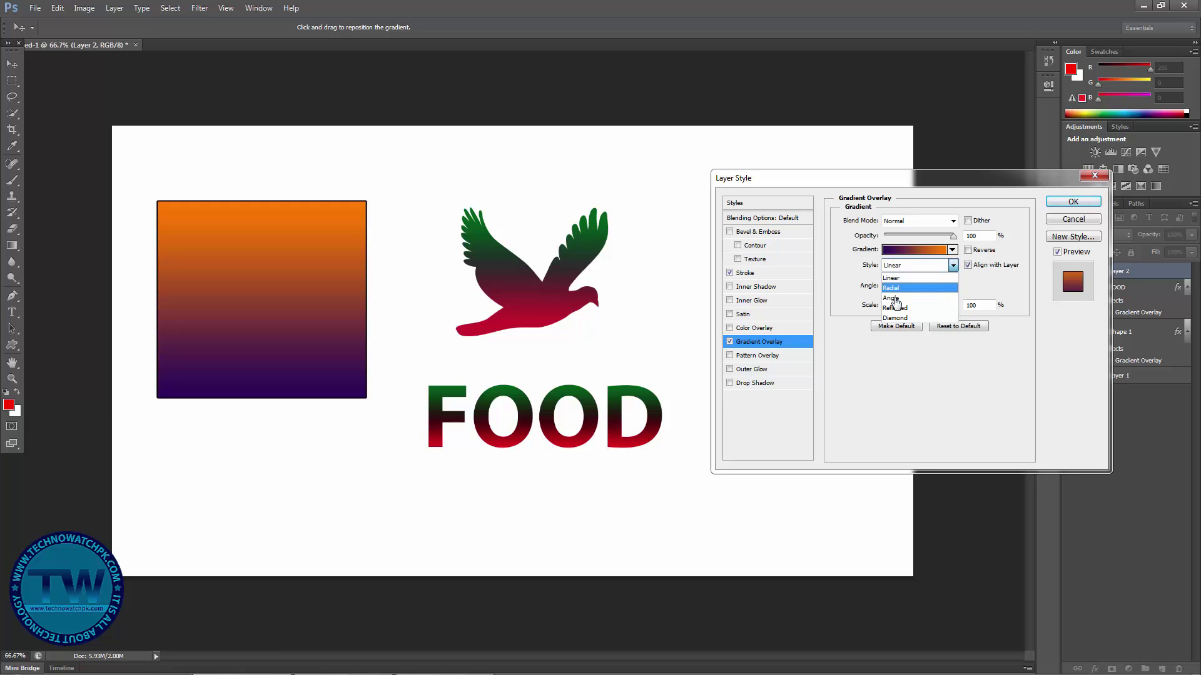
pyautogui.press('Return')
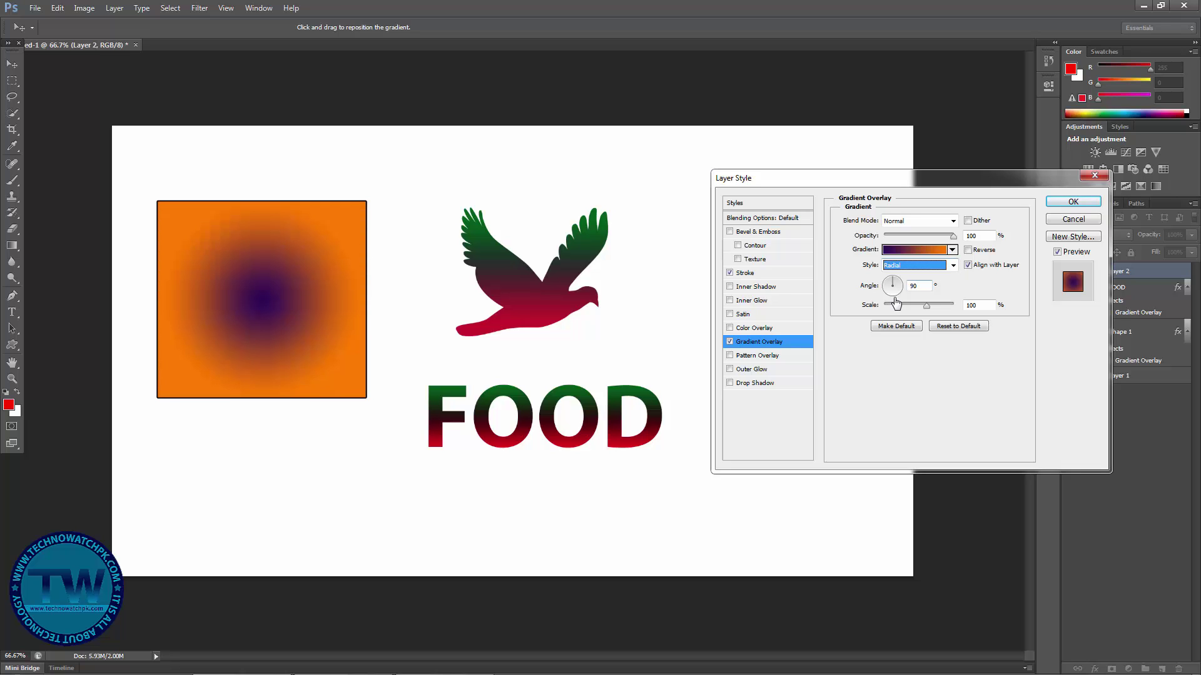
pyautogui.press('Tab')
pyautogui.press('Up')
pyautogui.press('Up')
pyautogui.press('Up')
pyautogui.press('Up')
pyautogui.press('Up')
pyautogui.press('Up')
pyautogui.press('Up')
pyautogui.press('Up')
pyautogui.press('Up')
pyautogui.press('Up')
pyautogui.press('Up')
pyautogui.press('Up')
pyautogui.press('Up')
pyautogui.press('Up')
pyautogui.press('Up')
pyautogui.press('Up')
pyautogui.press('Up')
pyautogui.press('Up')
pyautogui.press('Up')
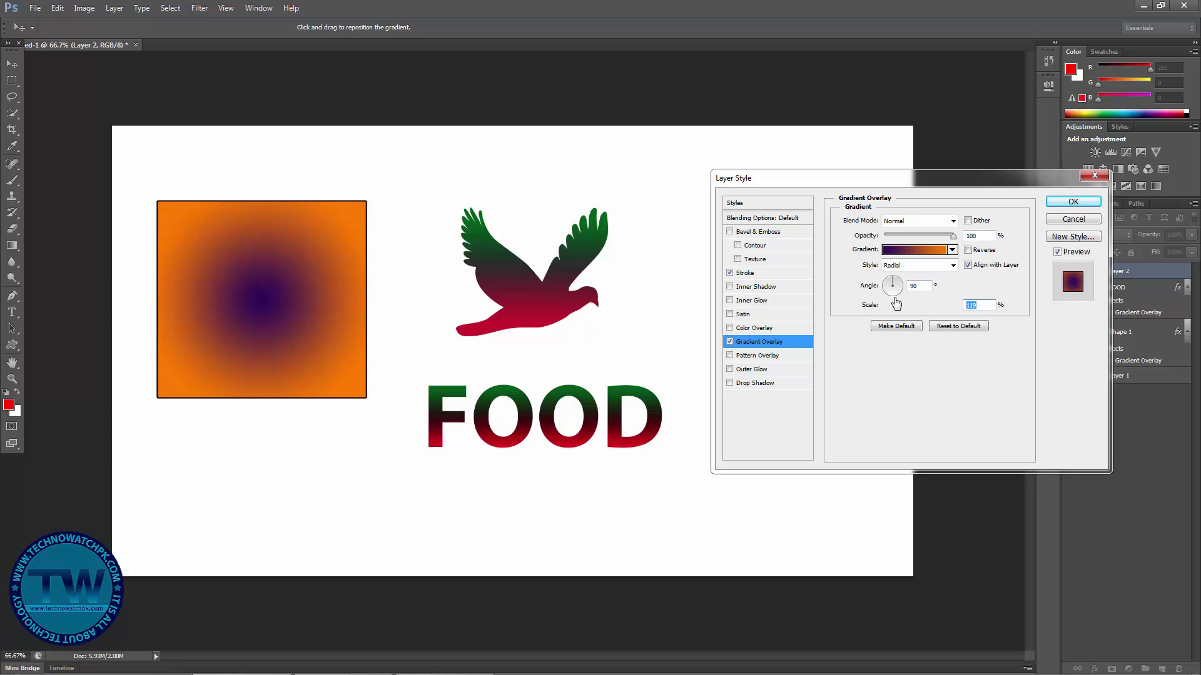
pyautogui.press('Down')
pyautogui.press('Down')
pyautogui.press('Down')
pyautogui.press('Down')
pyautogui.press('space')
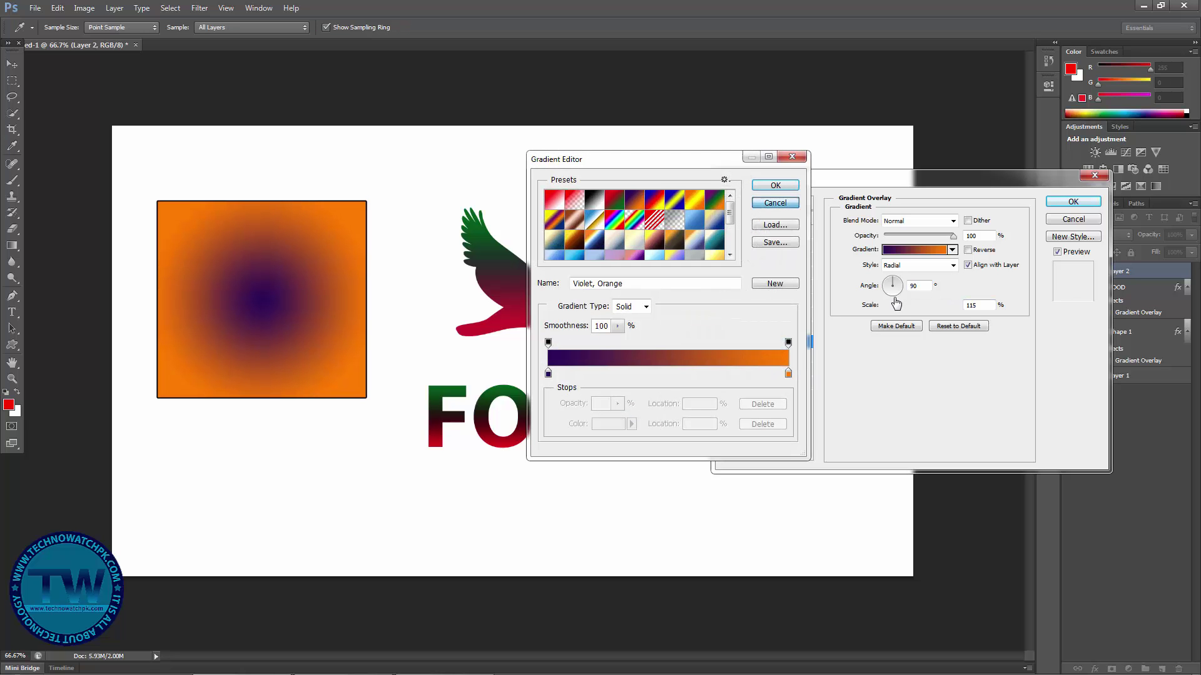
pyautogui.press('Escape')
# Step: Try the Angle and Reflected styles on the rectangle's gradient overlay
pyautogui.hotkey('alt', 'Down')
pyautogui.press('Down')
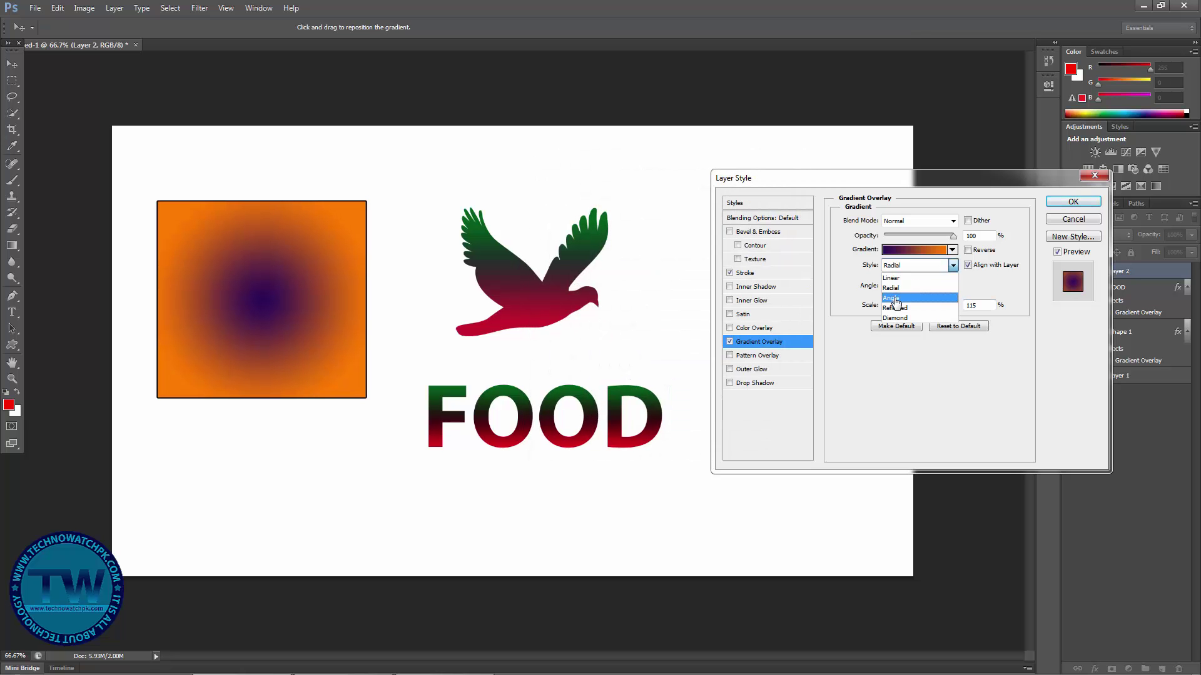
pyautogui.press('Return')
pyautogui.hotkey('alt', 'Down')
pyautogui.press('Down')
pyautogui.press('Down')
pyautogui.press('Up')
pyautogui.press('Return')
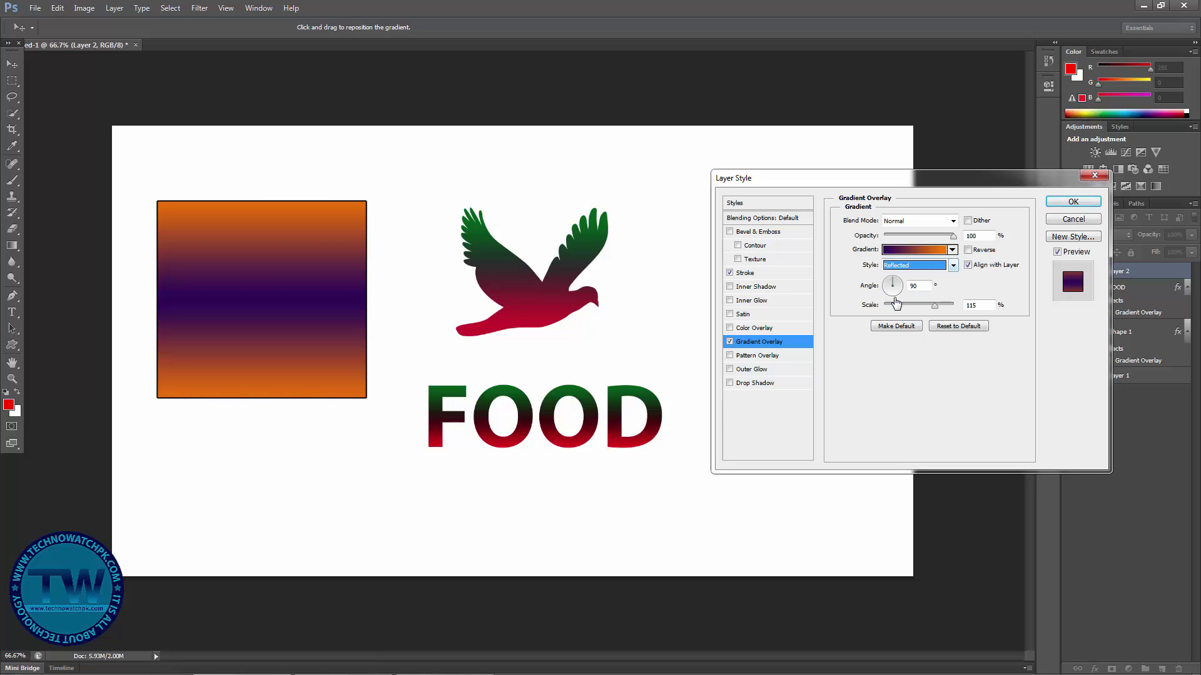
# Step: Set the style of the rectangle's gradient overlay to Diamond
pyautogui.hotkey('alt', 'Down')
pyautogui.press('Down')
pyautogui.press('Return')
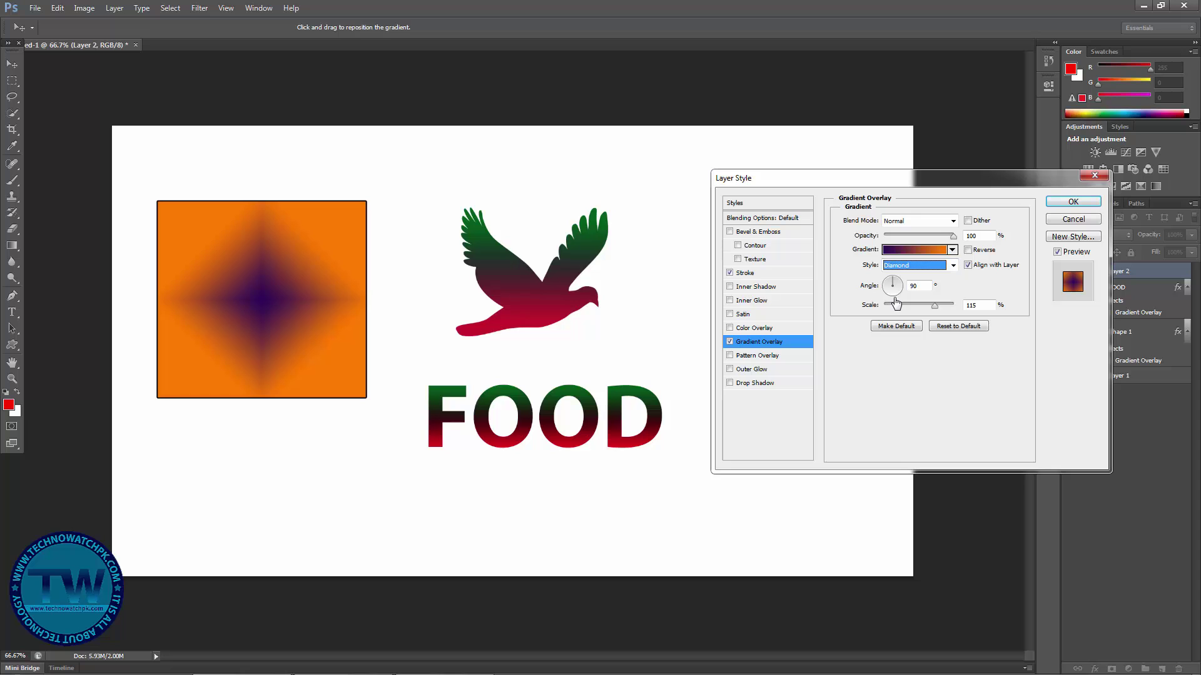
# Step: Set the scale of the rectangle's Diamond gradient overlay to 150% and try reversing the gradient direction
pyautogui.press('Tab')
pyautogui.press('Tab')
pyautogui.press('Tab')
pyautogui.write('120')
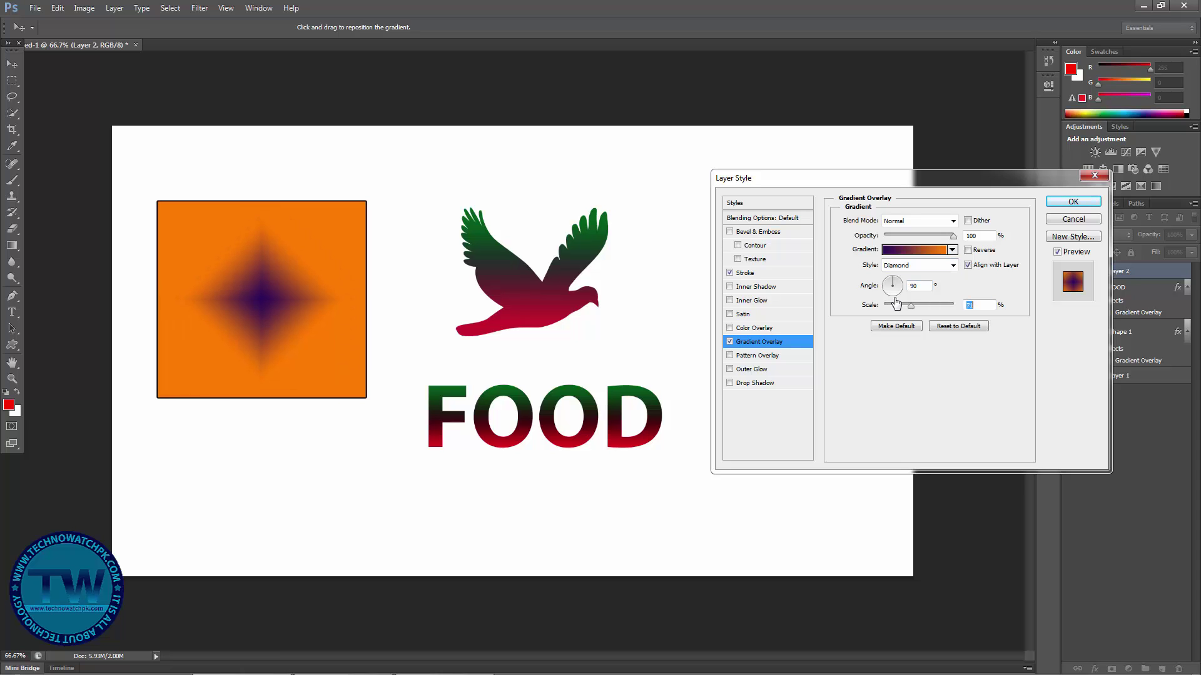
pyautogui.hotkey('shift', 'Up')
pyautogui.hotkey('shift', 'Up')
pyautogui.hotkey('shift', 'Up')
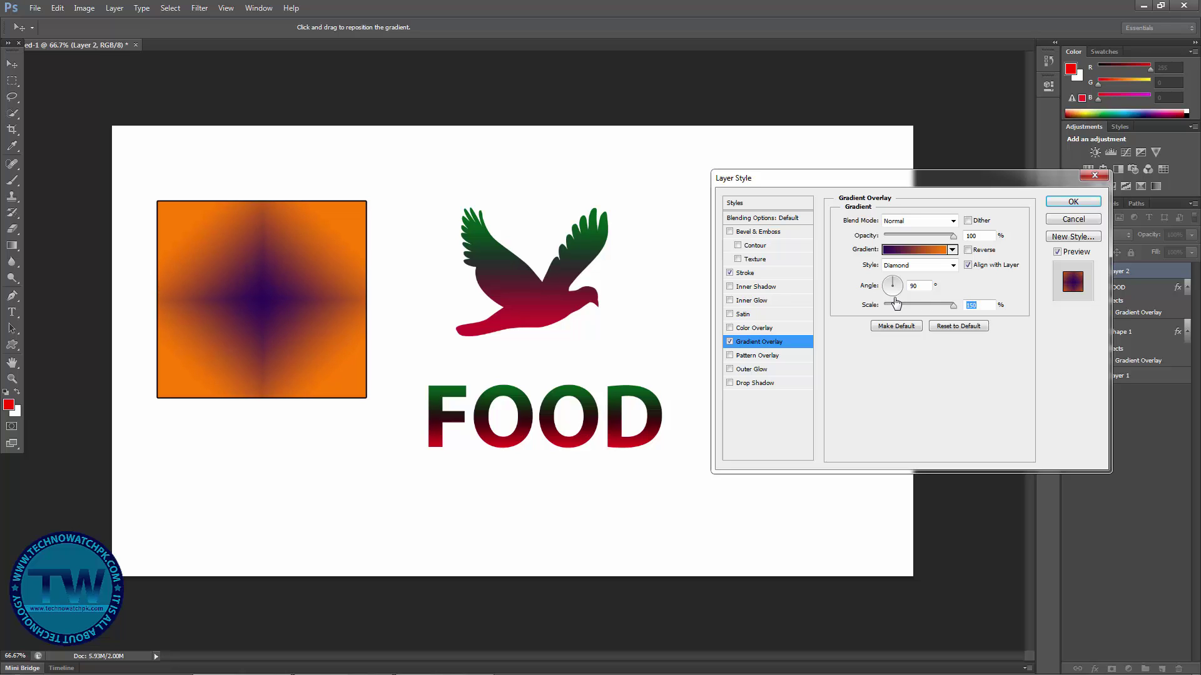
pyautogui.hotkey('alt', 'r')
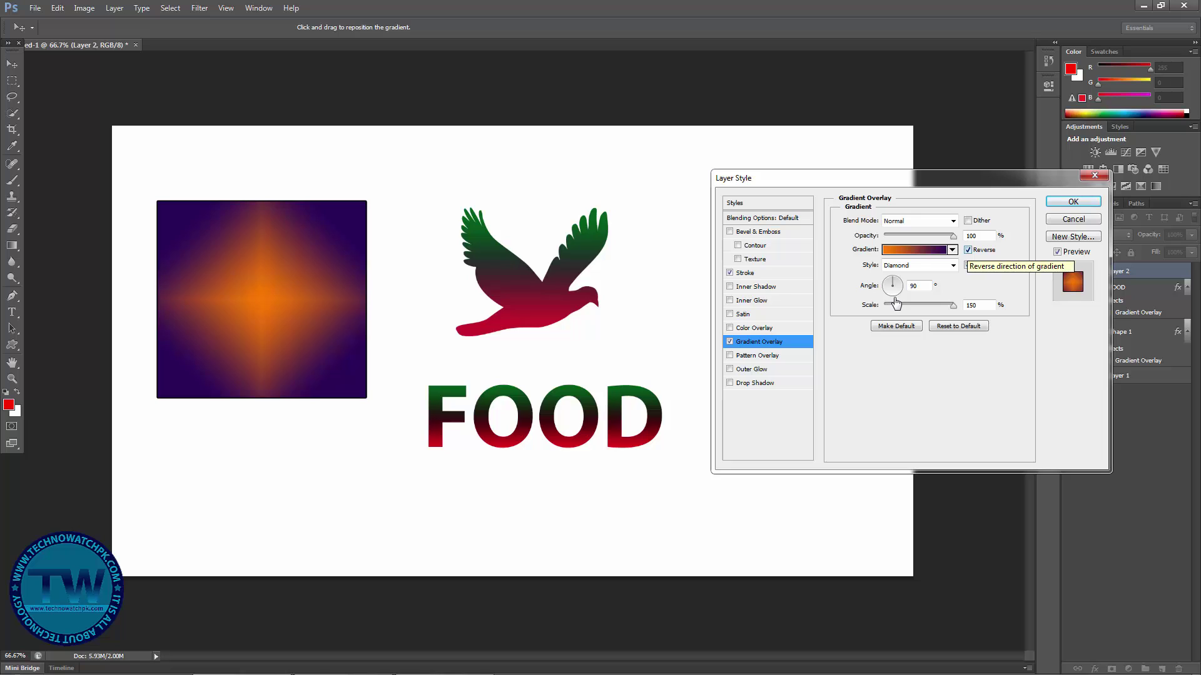
pyautogui.hotkey('alt', 'r')
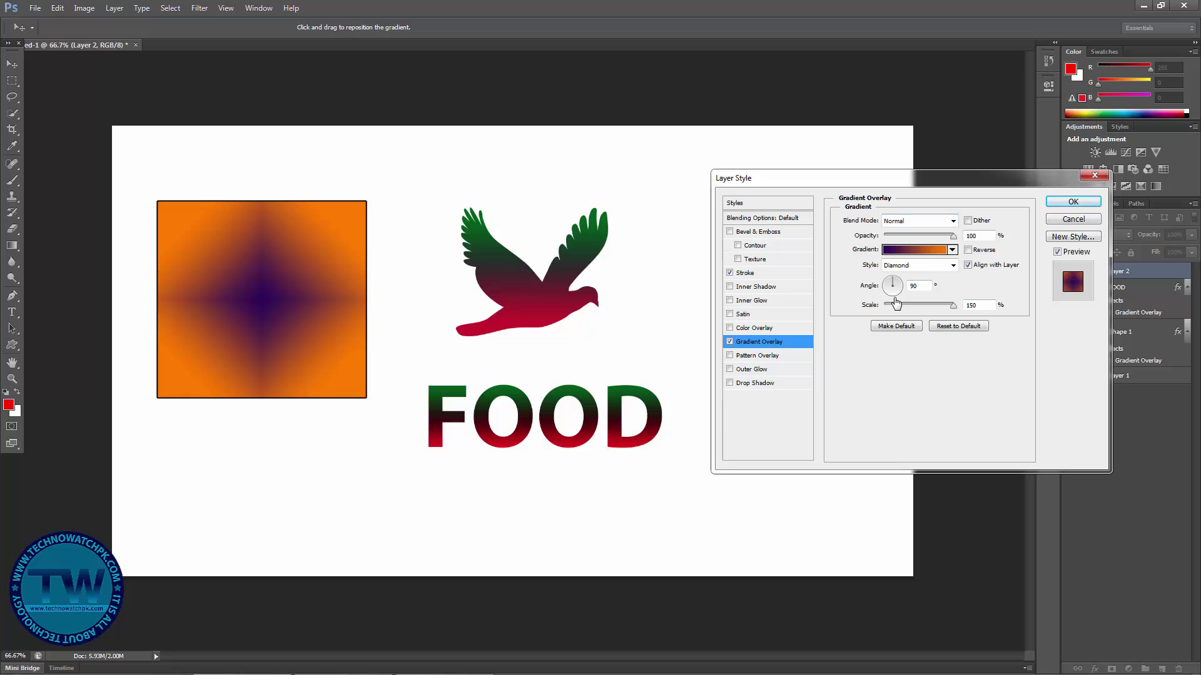
# Step: Set the rectangle's gradient overlay to an angle of -124° and the Linear style, and apply the layer style
pyautogui.hotkey('shift', 'Tab')
pyautogui.write('-22-124')
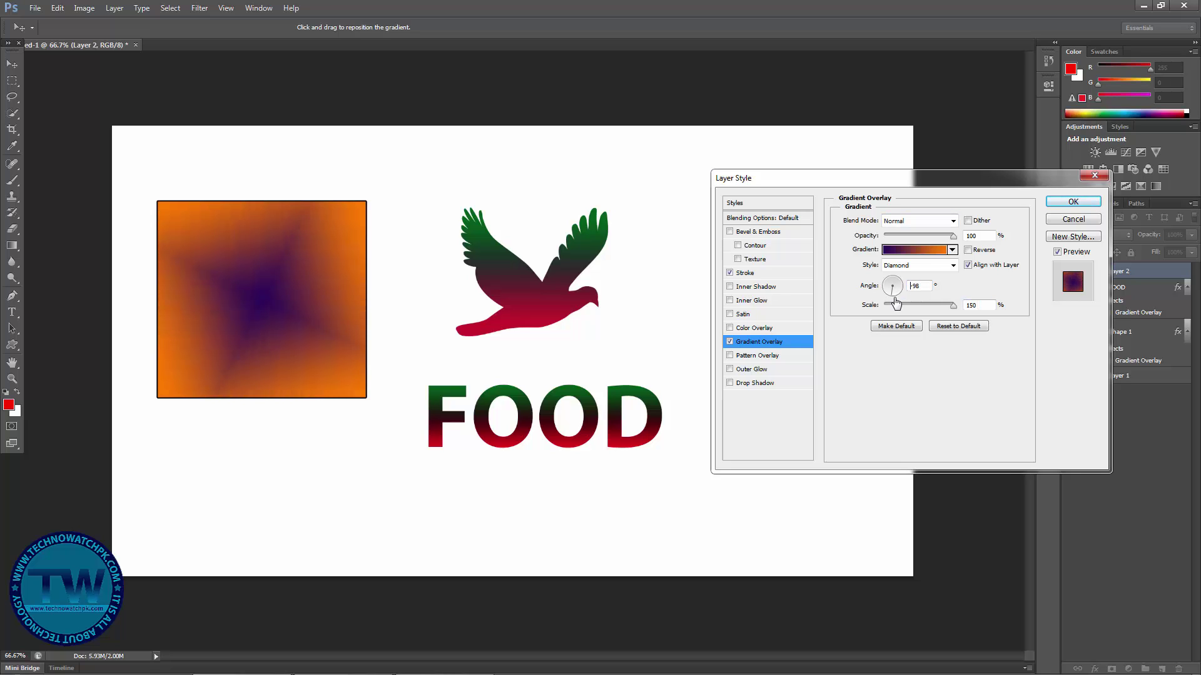
pyautogui.hotkey('shift', 'Tab')
pyautogui.hotkey('alt', 'Down')
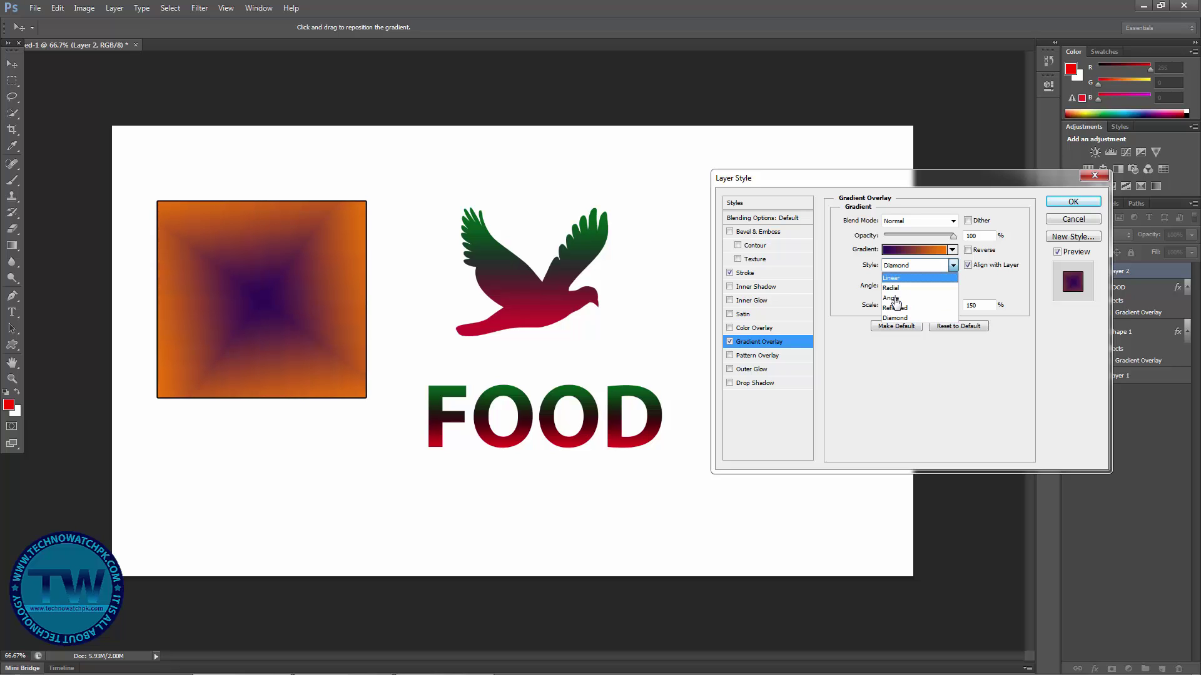
pyautogui.press('Return')
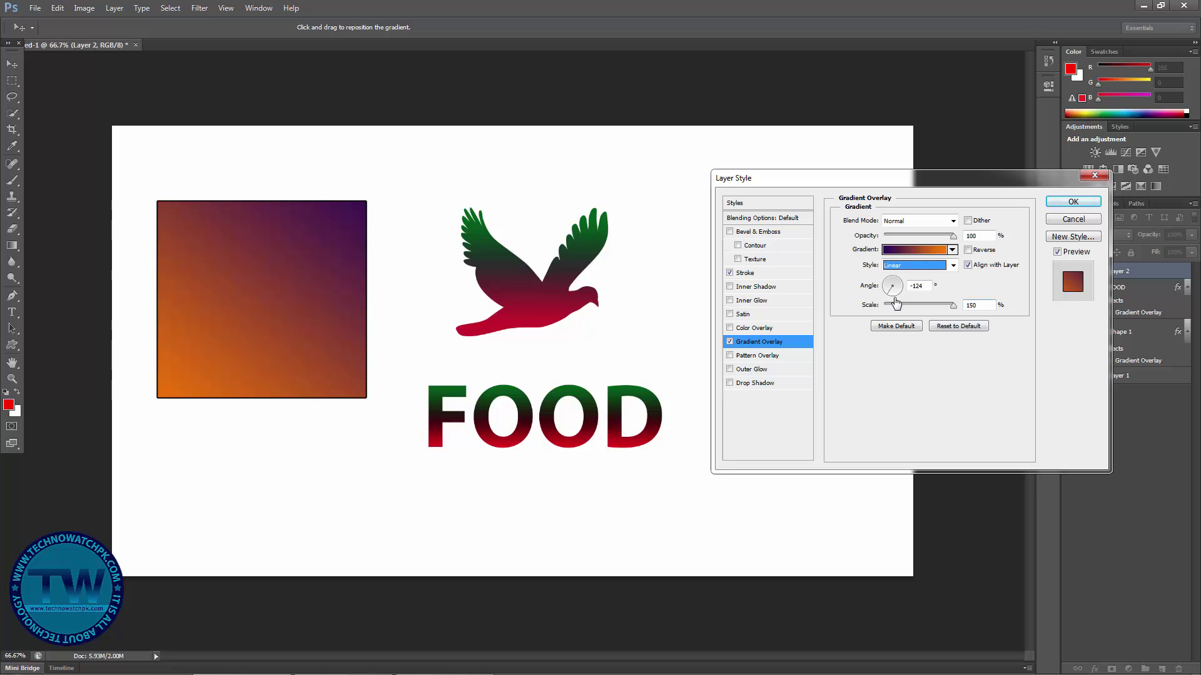
pyautogui.press('Return')
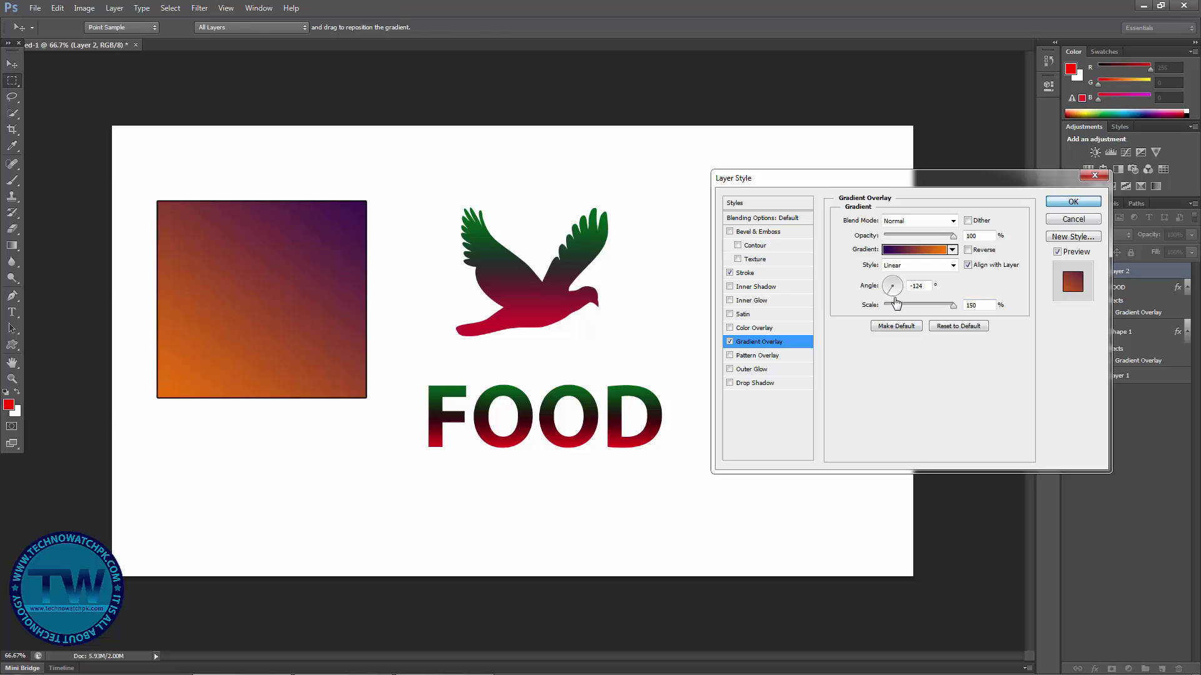
pyautogui.press('v')
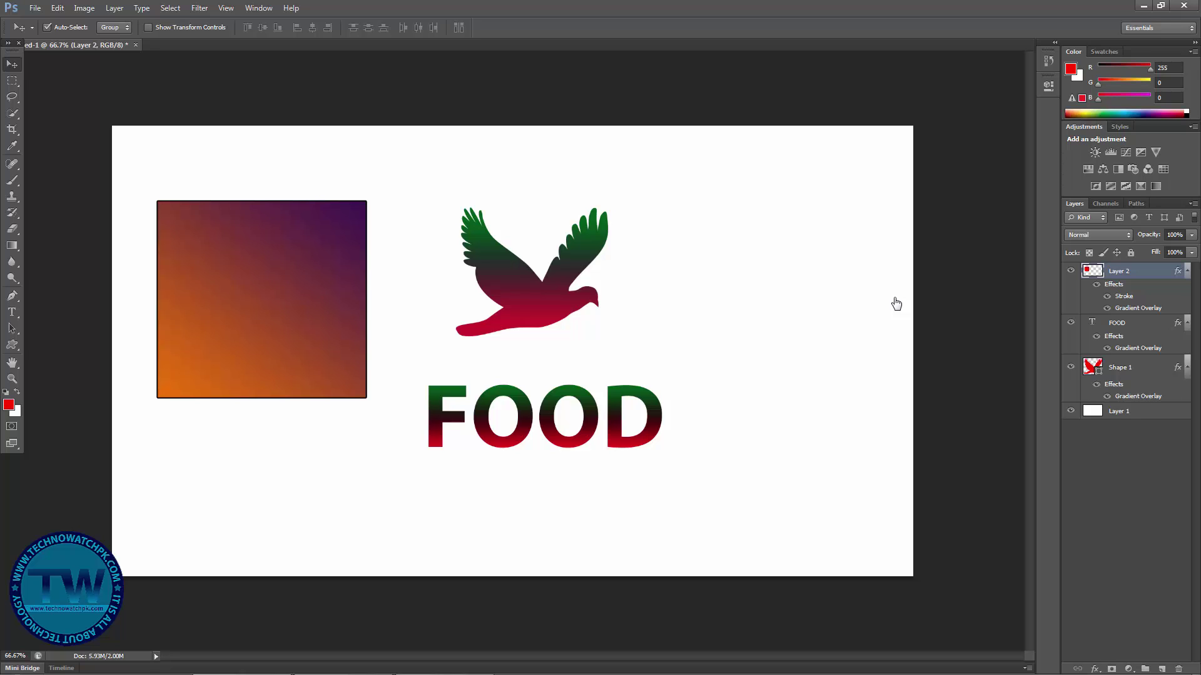
# Step: Edit the gradient of the bird shape's overlay, trying the Violet, Orange and Black, White presets before choosing a cream-to-slate-blue one
pyautogui.hotkey('alt', '[')
pyautogui.hotkey('alt', '[')
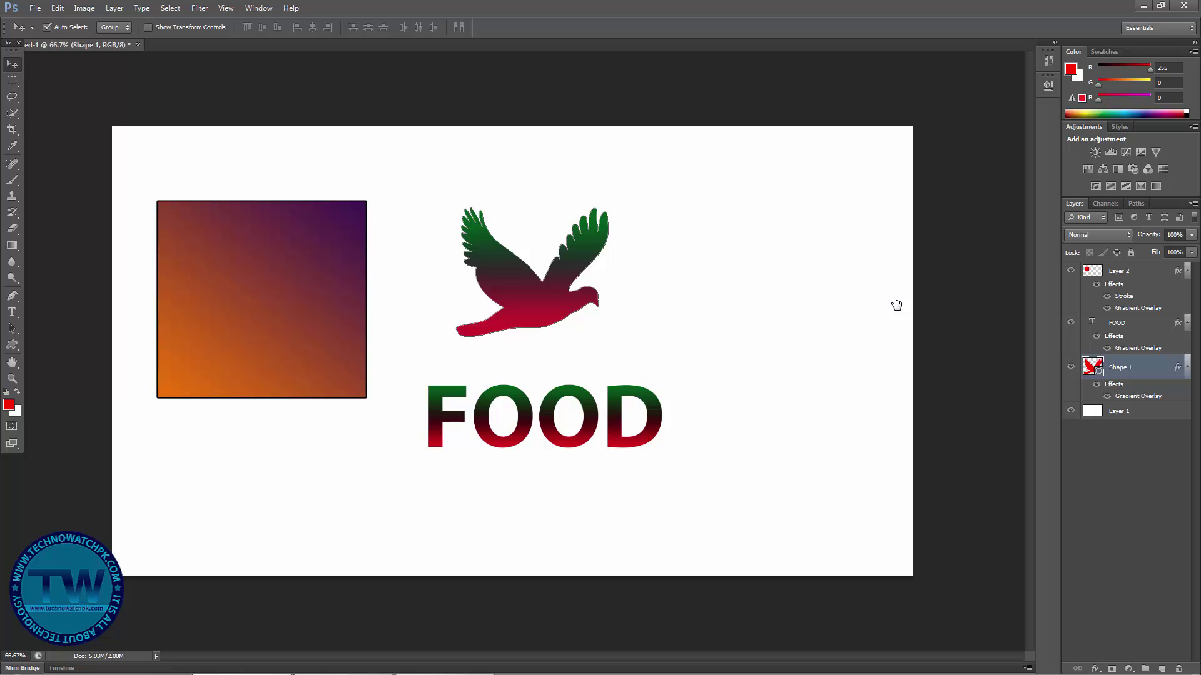
pyautogui.hotkey('alt', 'l')
pyautogui.press('y')
pyautogui.press('g')
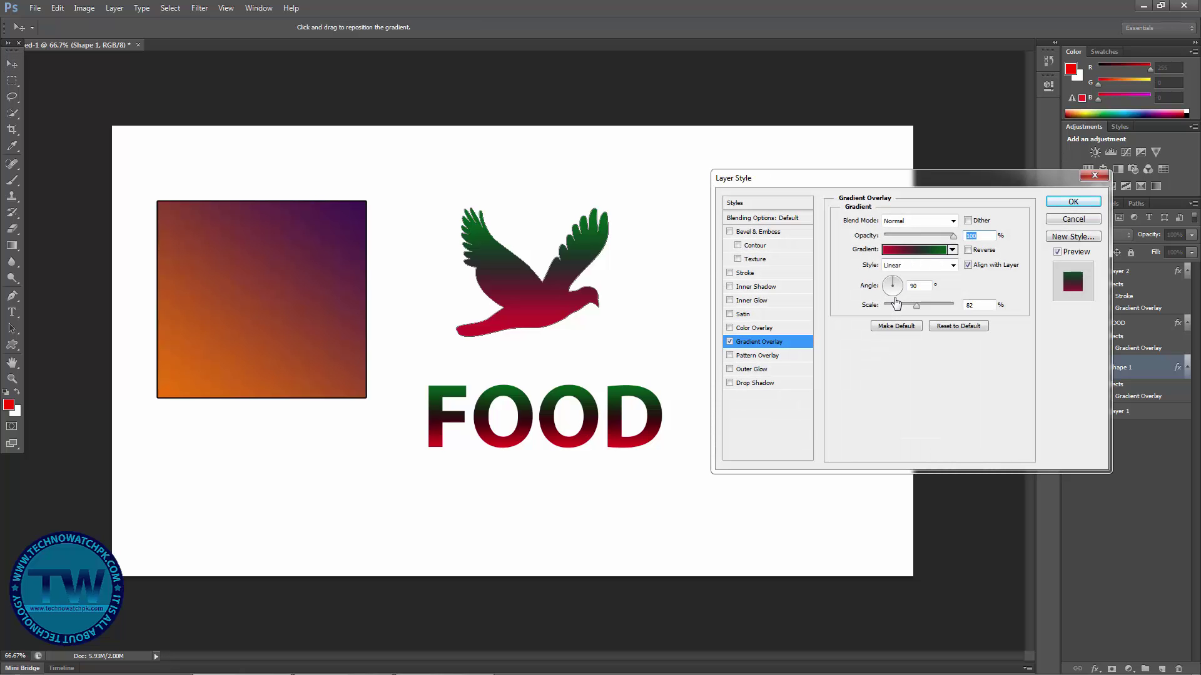
pyautogui.press('Tab')
pyautogui.press('space')
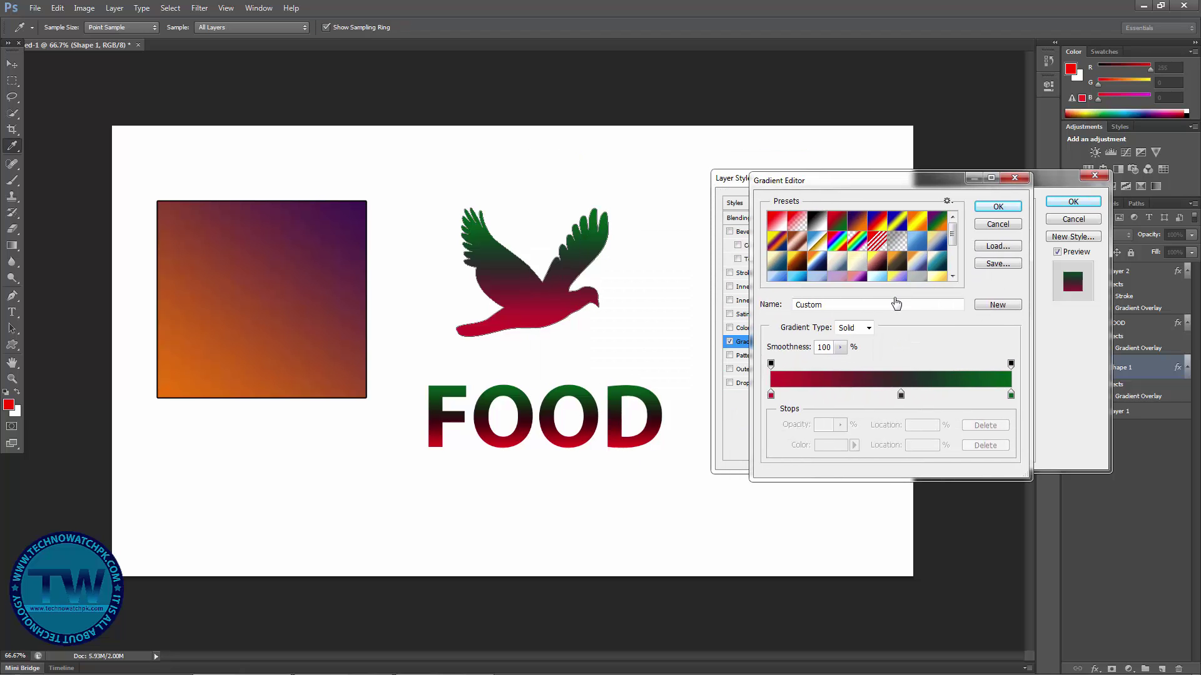
pyautogui.press('Right')
pyautogui.press('Left')
pyautogui.press('Left')
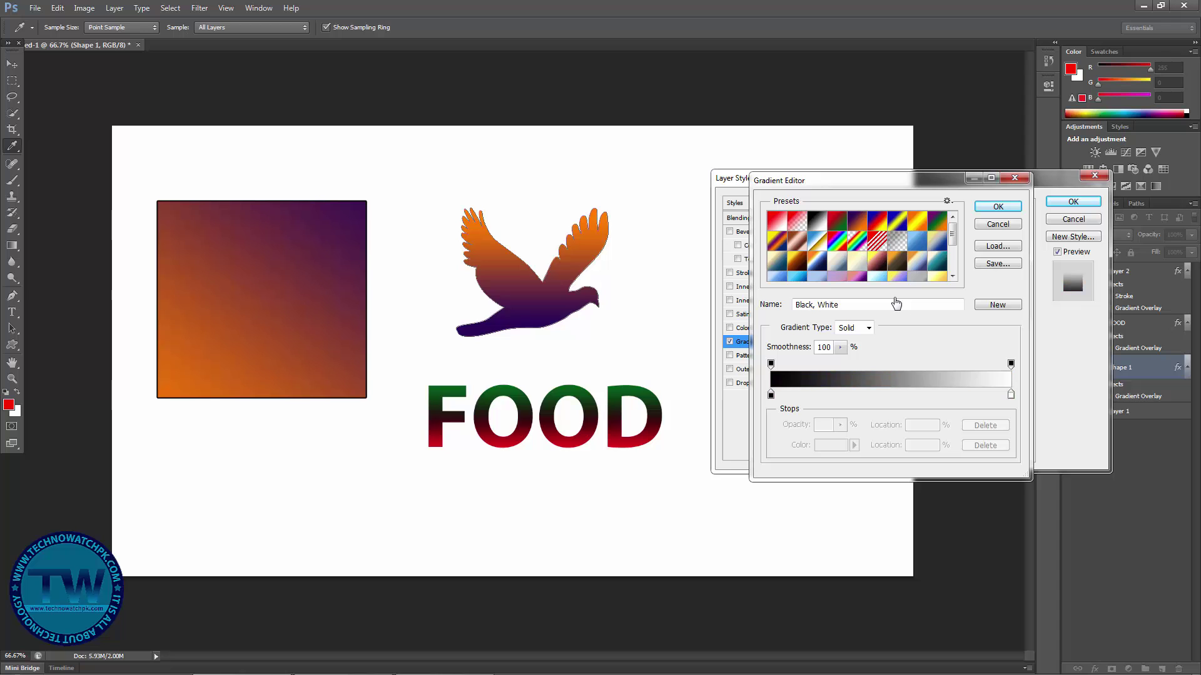
pyautogui.press('Down')
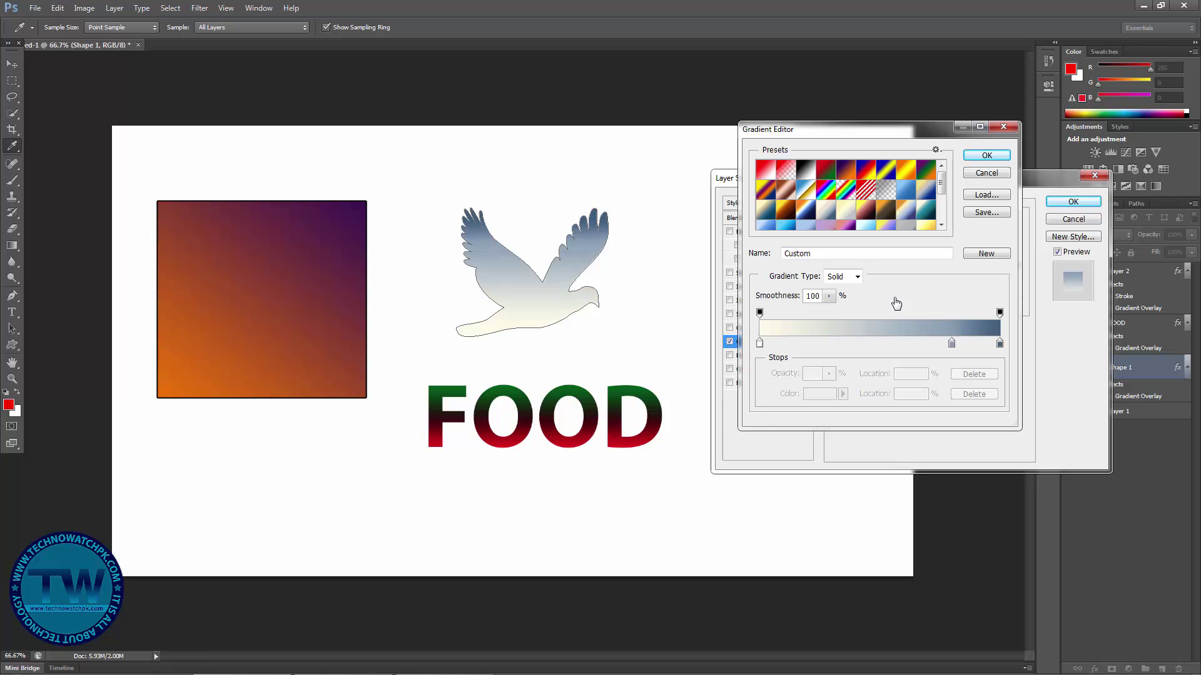
# Step: Place the middle colour stop of the bird's gradient at 38%, remove the extra stop at 10%, and accept the gradient
pyautogui.hotkey('ctrl', 'a')
pyautogui.write('38')
pyautogui.press('Return')
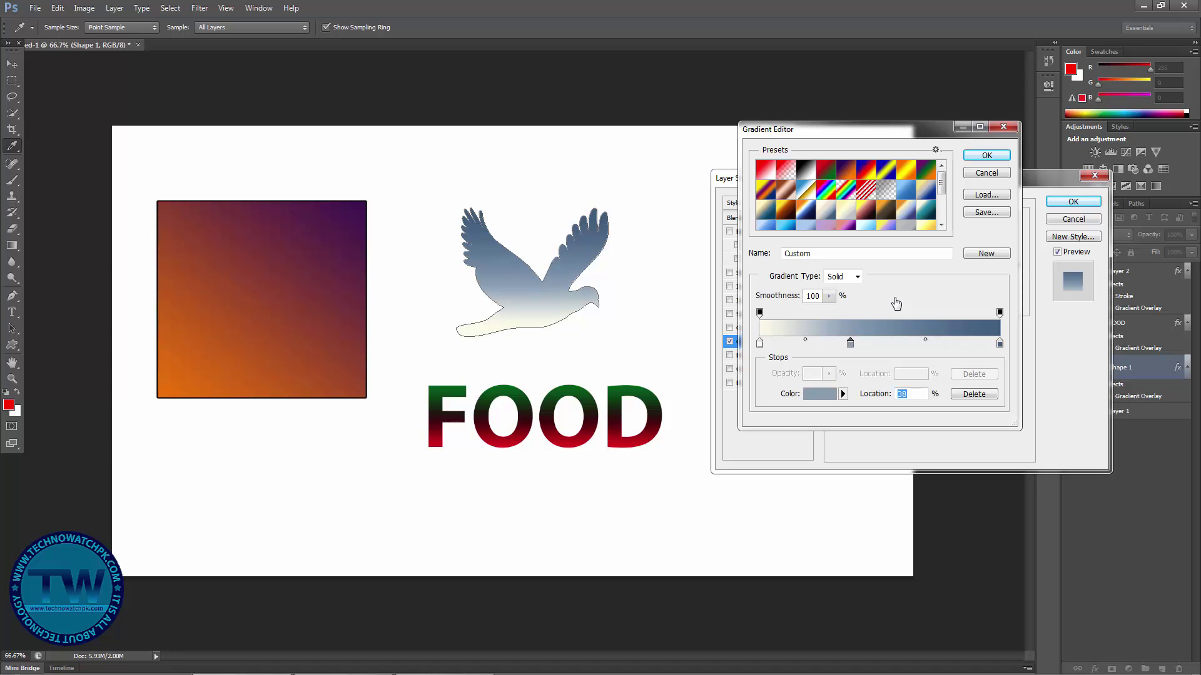
pyautogui.write('10')
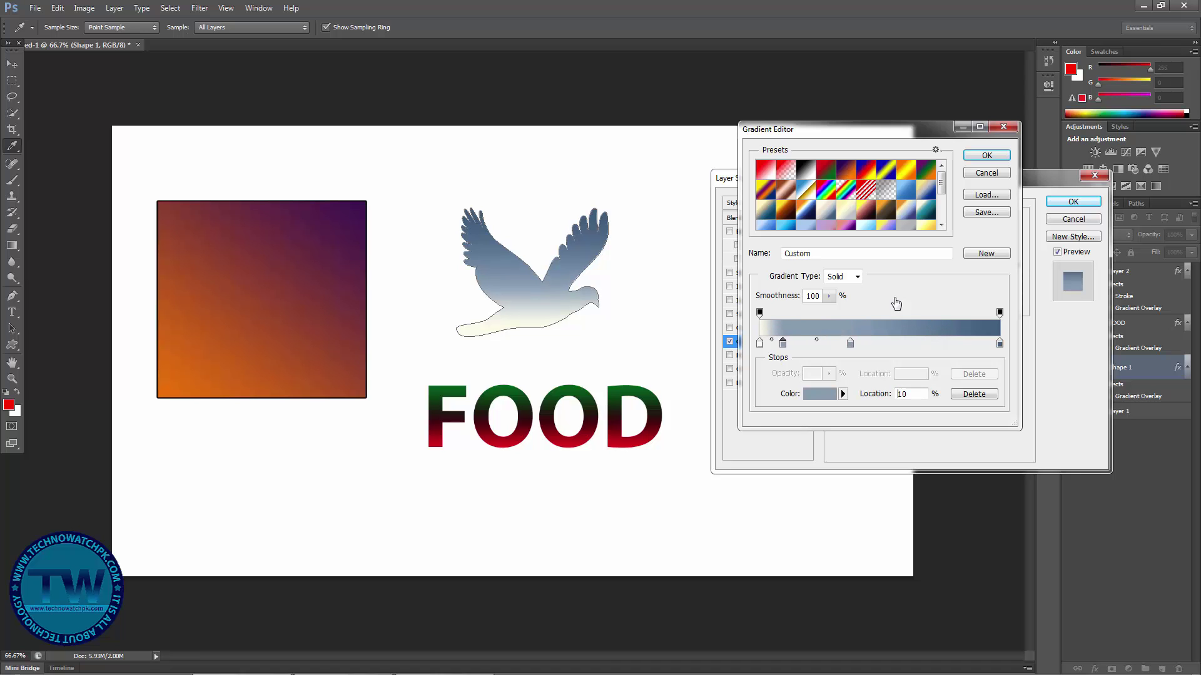
pyautogui.press('Delete')
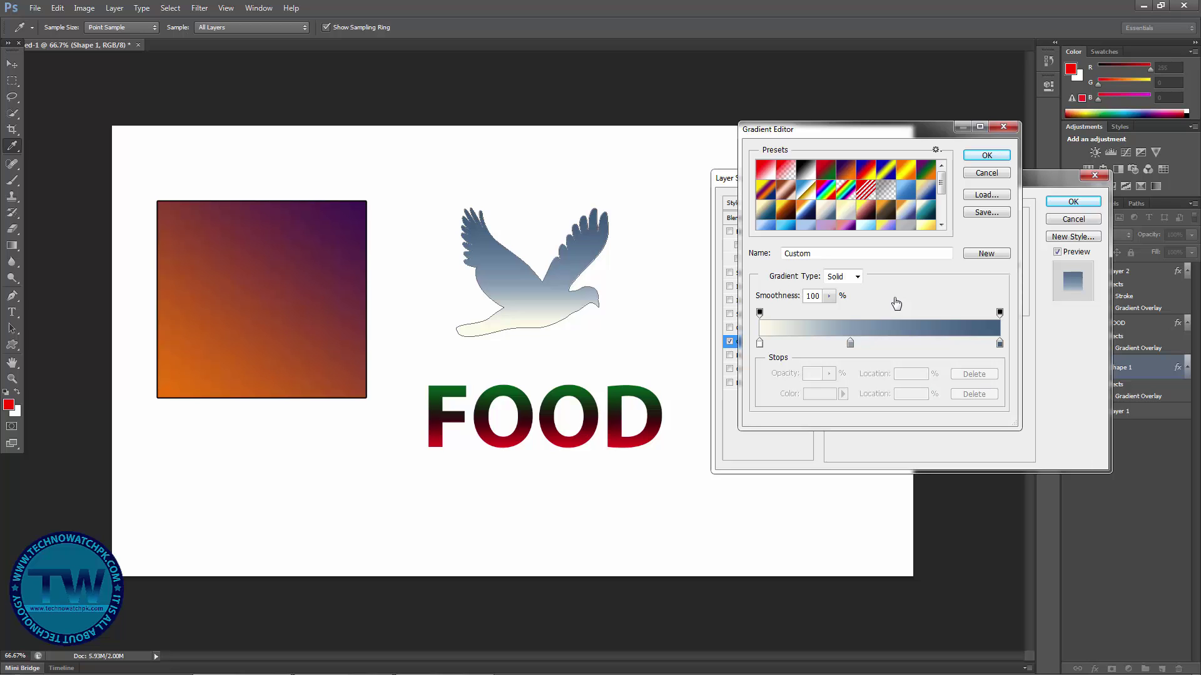
pyautogui.press('Return')
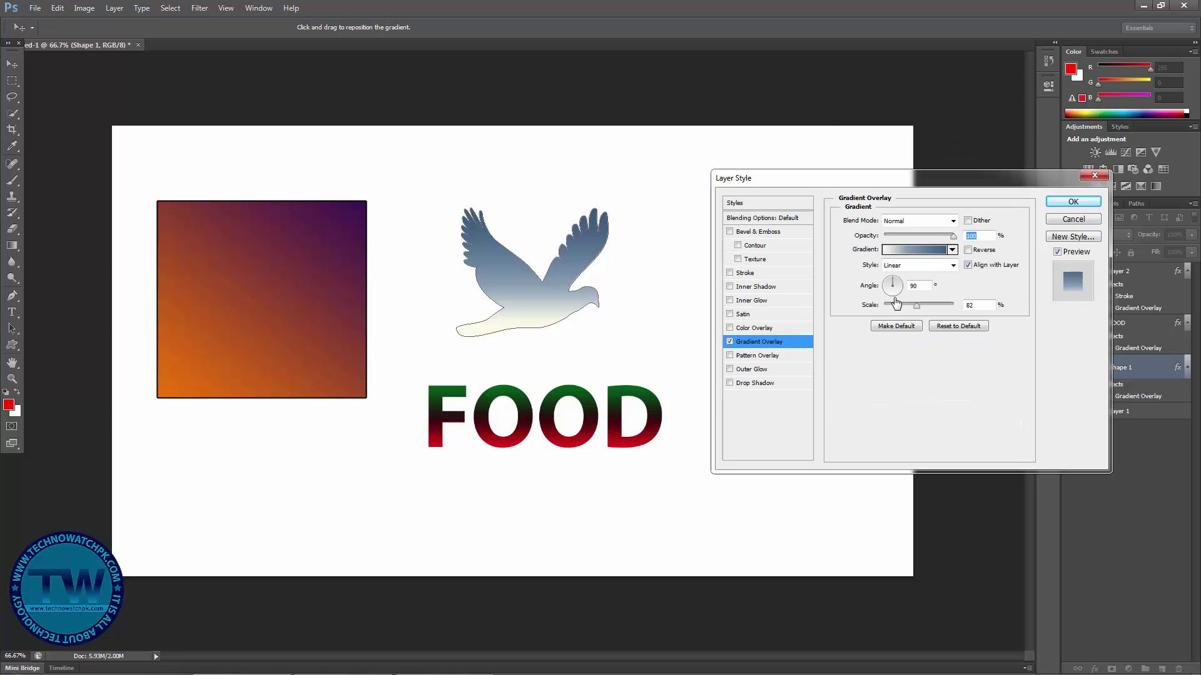
# Step: Try the Angle style on the bird's gradient overlay and settle on Radial
pyautogui.click(918, 265)
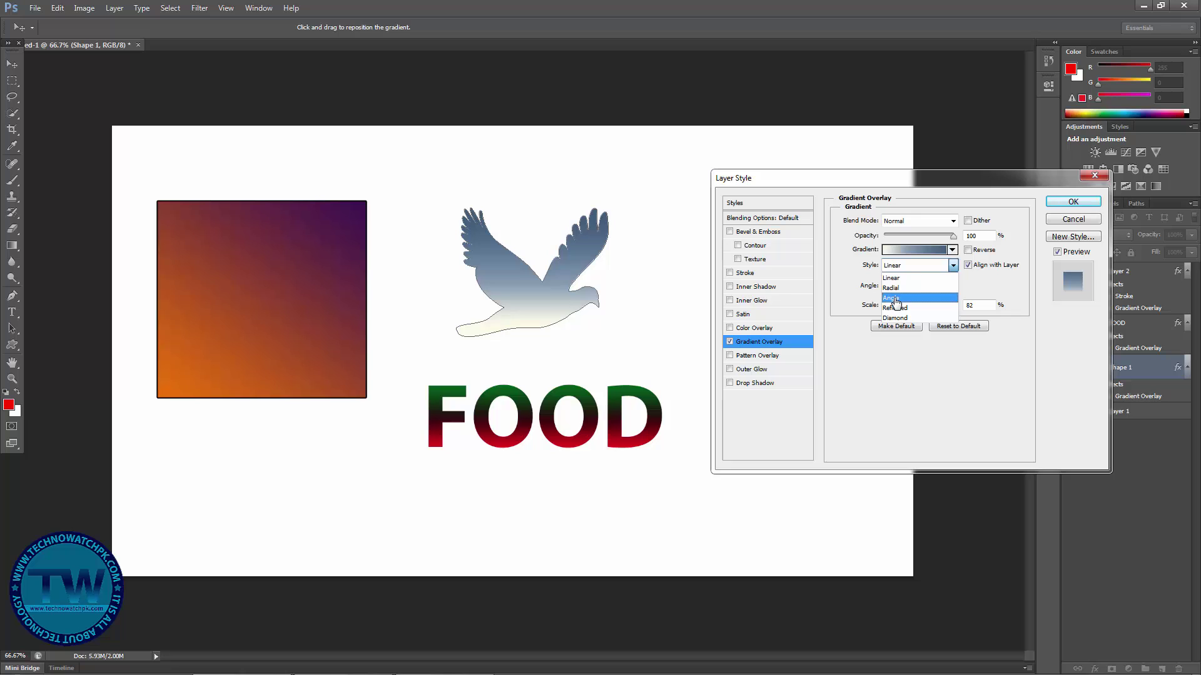
pyautogui.click(895, 300)
pyautogui.hotkey('alt', 'Down')
pyautogui.press('Up')
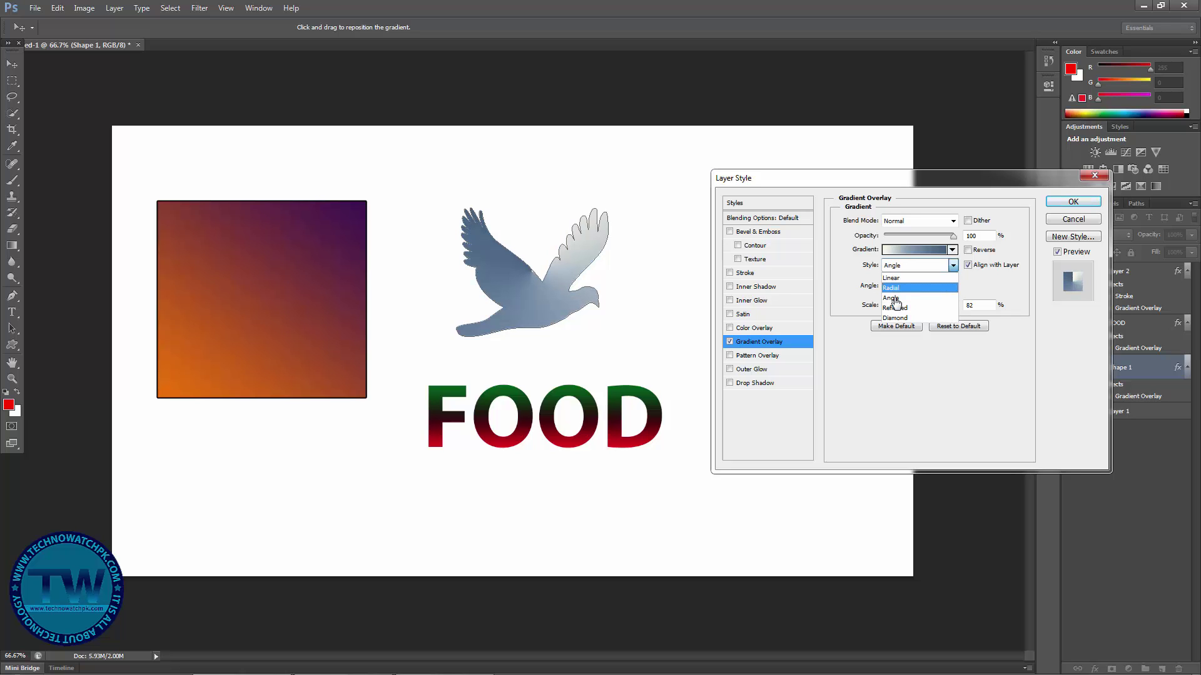
pyautogui.press('Return')
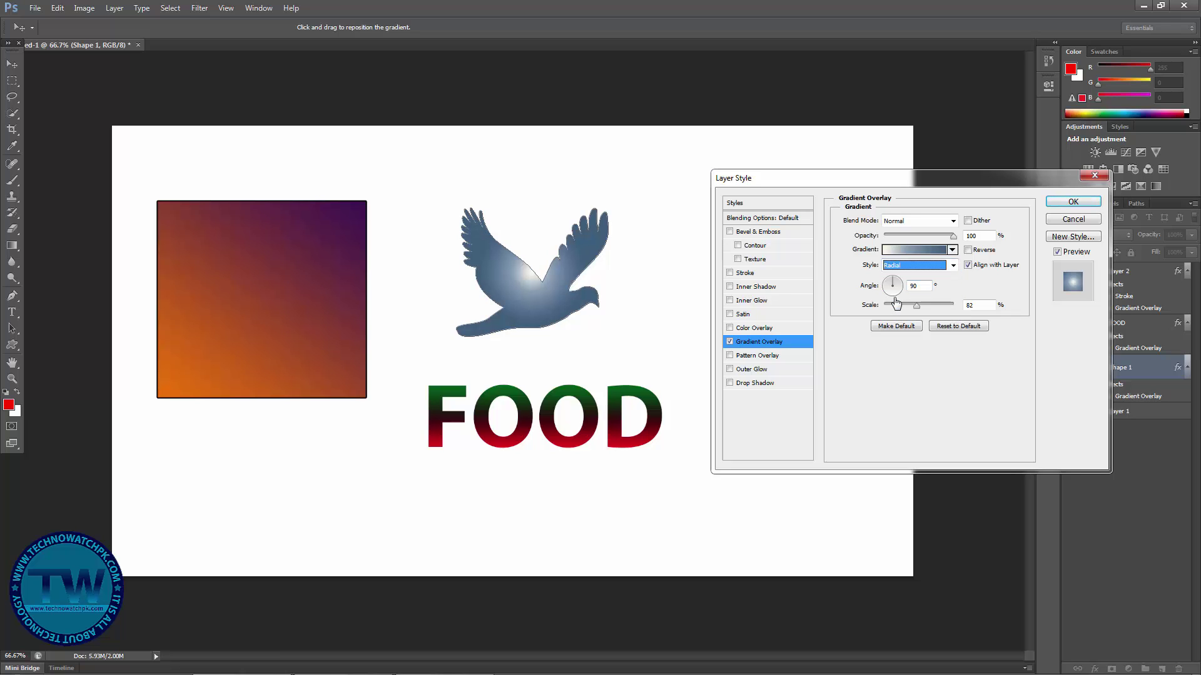
# Step: Set the scale of the bird's radial gradient overlay to 150% and apply the layer style
pyautogui.press('Tab')
pyautogui.press('Tab')
pyautogui.hotkey('shift', 'Up')
pyautogui.hotkey('shift', 'Up')
pyautogui.hotkey('shift', 'Up')
pyautogui.hotkey('shift', 'Up')
pyautogui.press('Up')
pyautogui.press('Up')
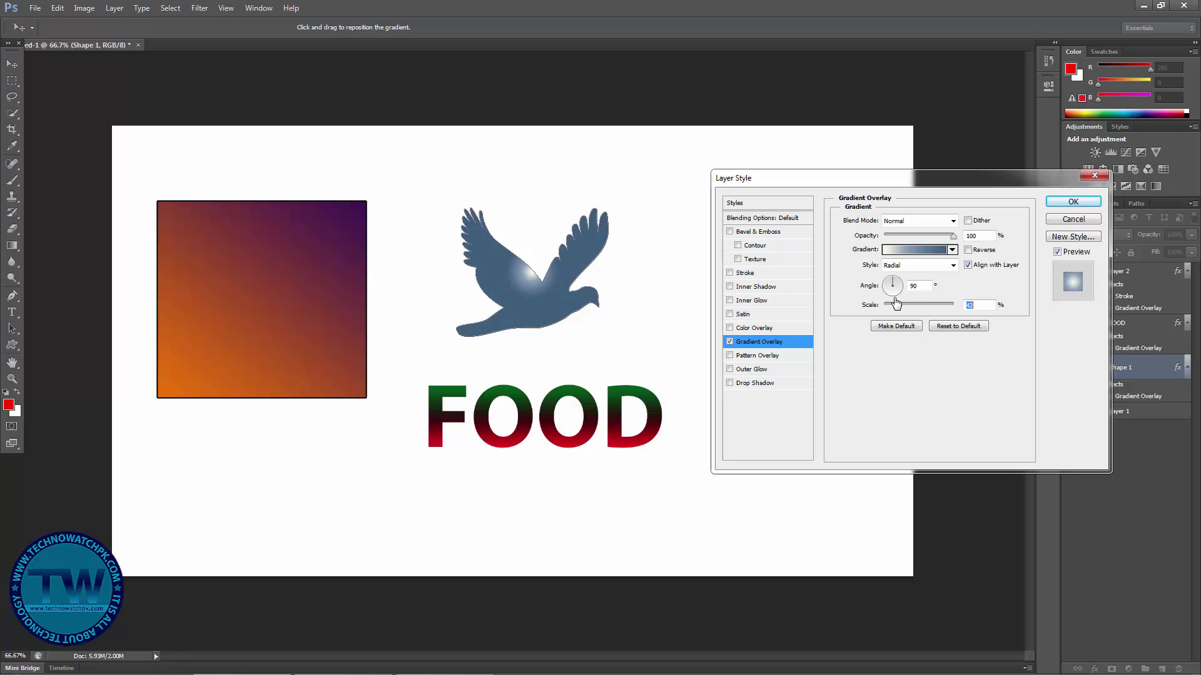
pyautogui.hotkey('shift', 'Up')
pyautogui.hotkey('shift', 'Up')
pyautogui.hotkey('shift', 'Up')
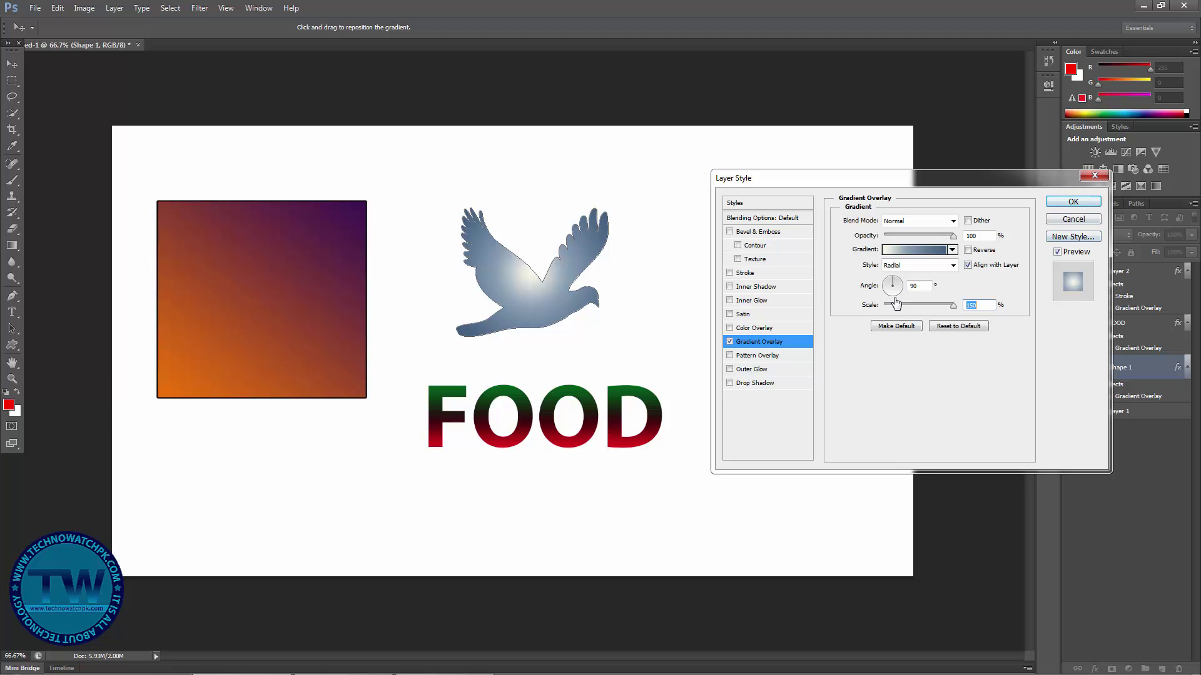
pyautogui.press('Return')
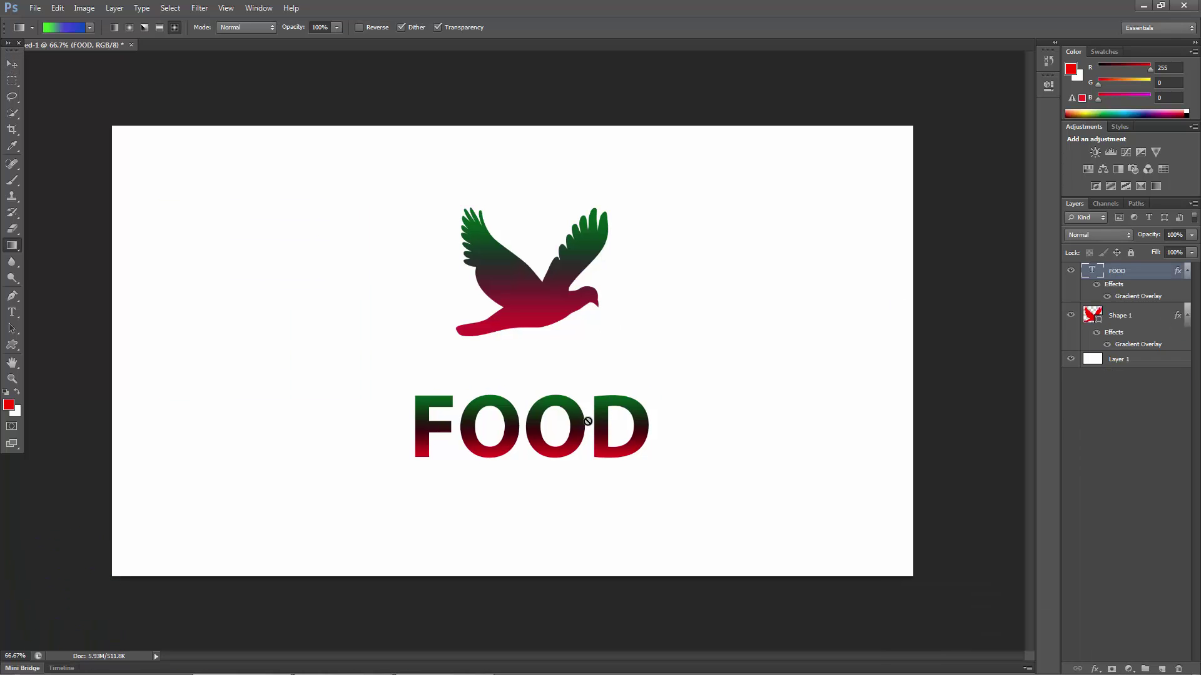
# Step: Move the FOOD text slightly up and to the right, centring it more closely beneath the bird
pyautogui.click(11, 65)
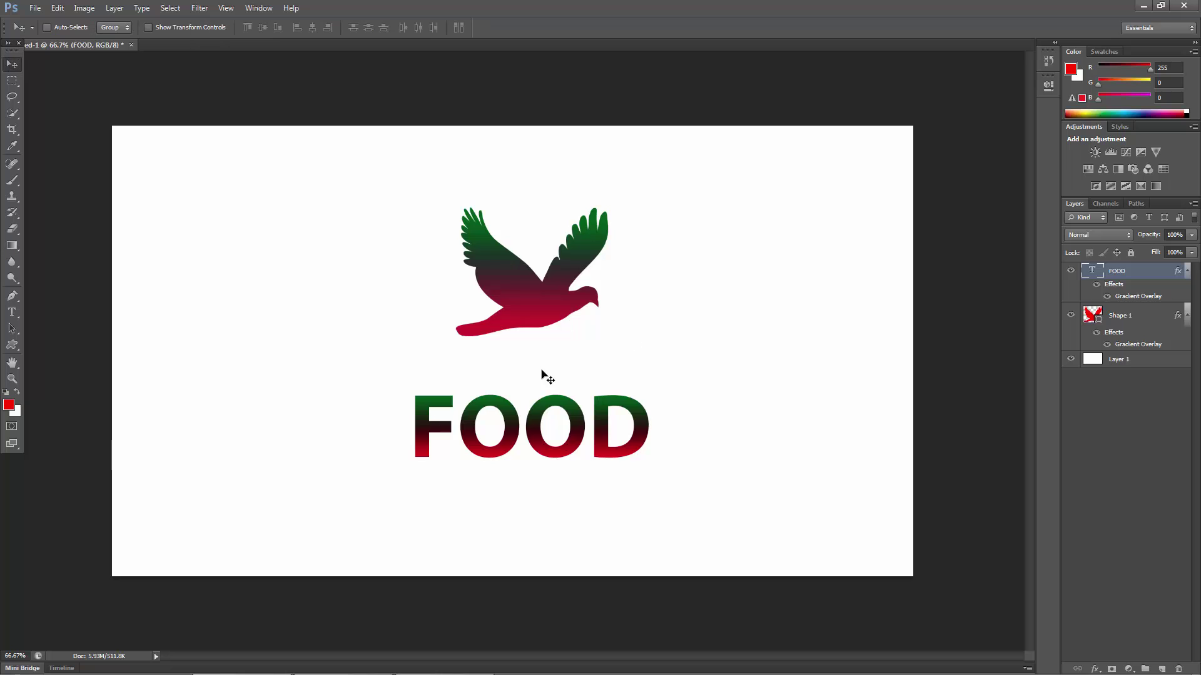
pyautogui.moveTo(543, 452)
pyautogui.mouseDown()
pyautogui.moveTo(543, 424)
pyautogui.moveTo(549, 449)
pyautogui.moveTo(556, 441)
pyautogui.mouseUp()
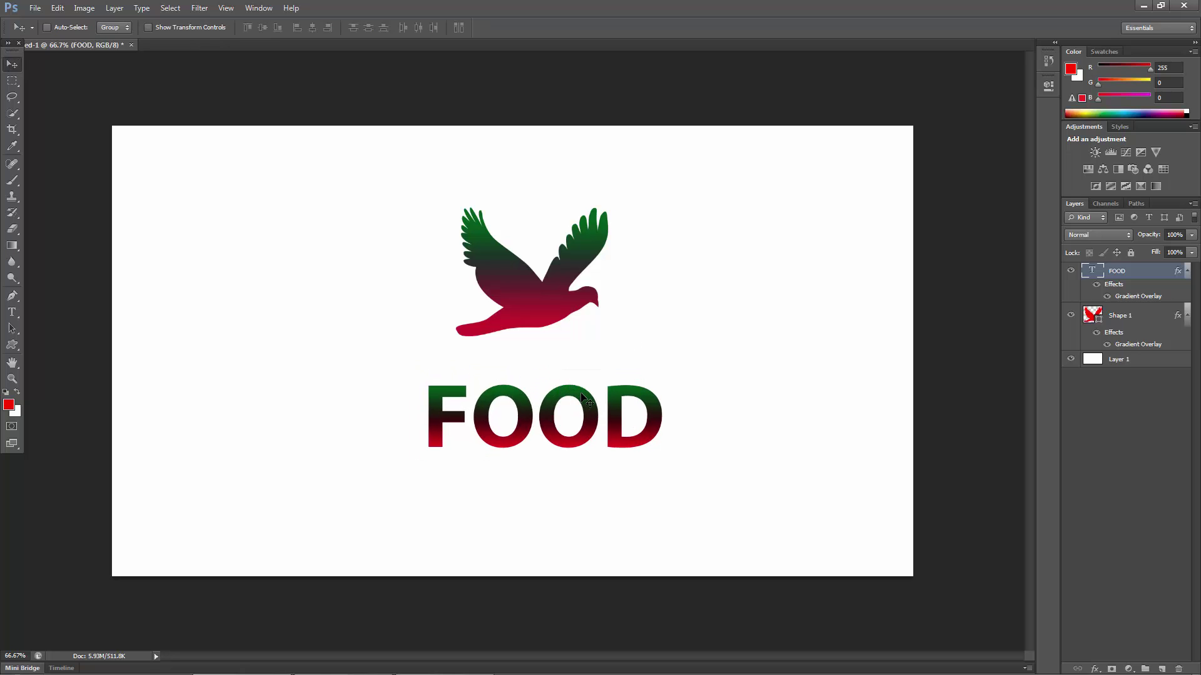